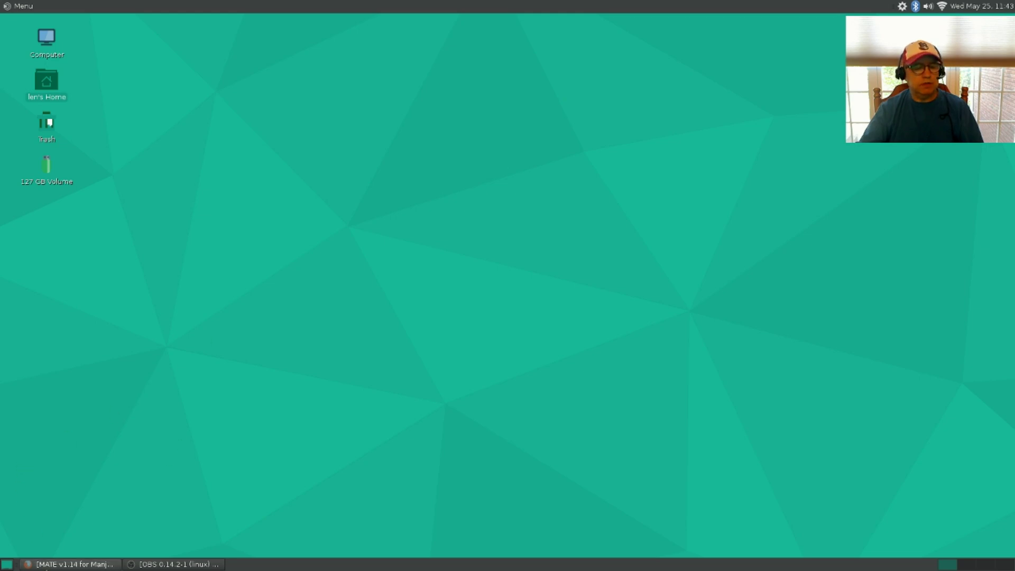
Return Firefox to the MATE v1.14 release announcement, read it, and follow its Forum post link.
left_click(53, 565)
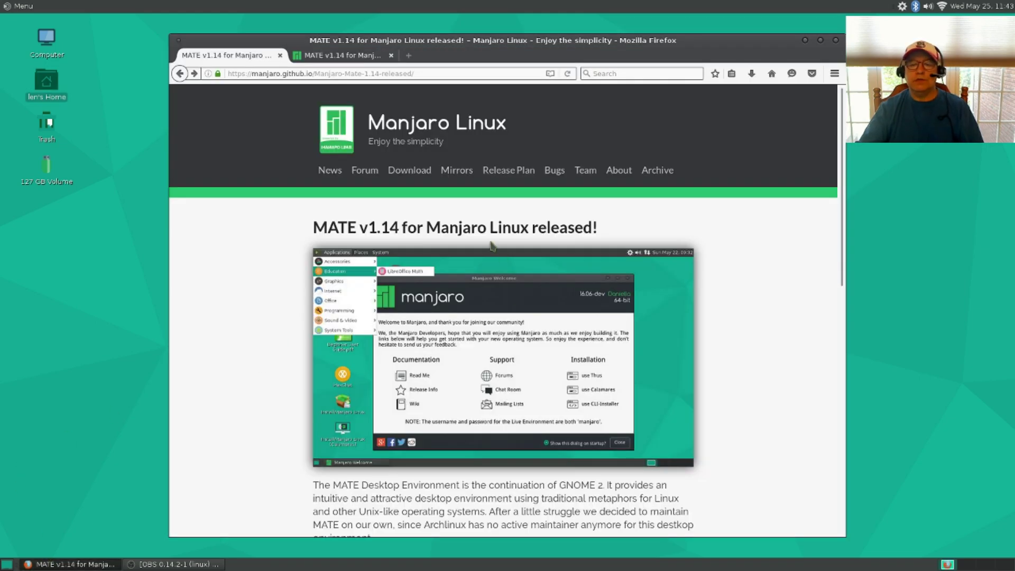
scroll(442, 336, "down", 5)
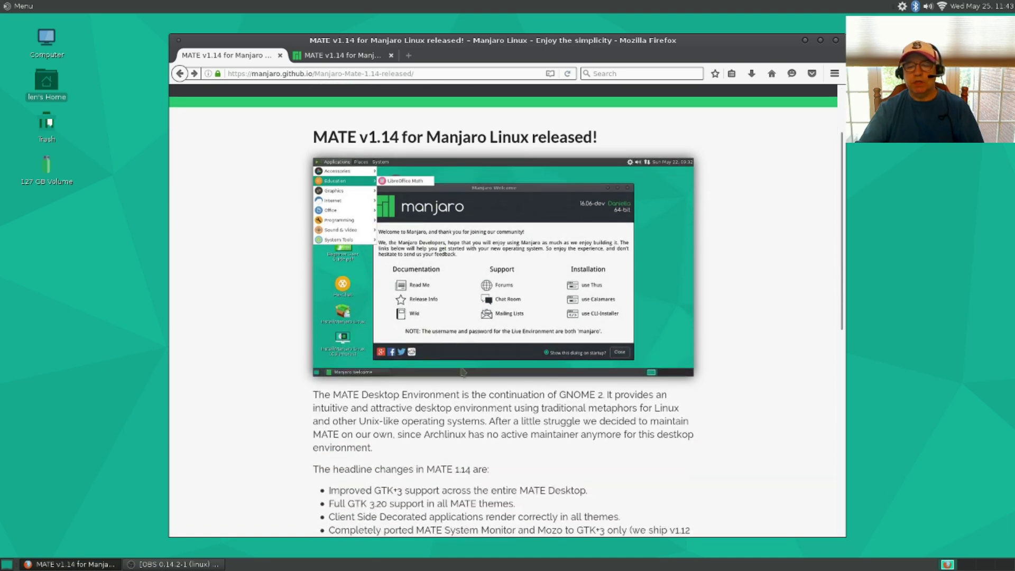
scroll(459, 376, "down", 3)
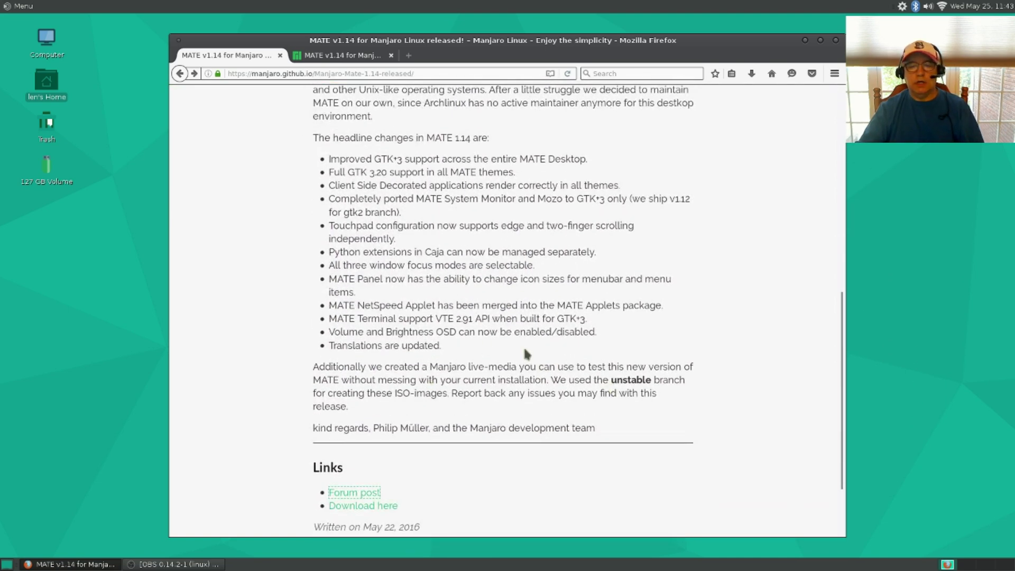
scroll(524, 349, "up", 4)
scroll(508, 363, "down", 4)
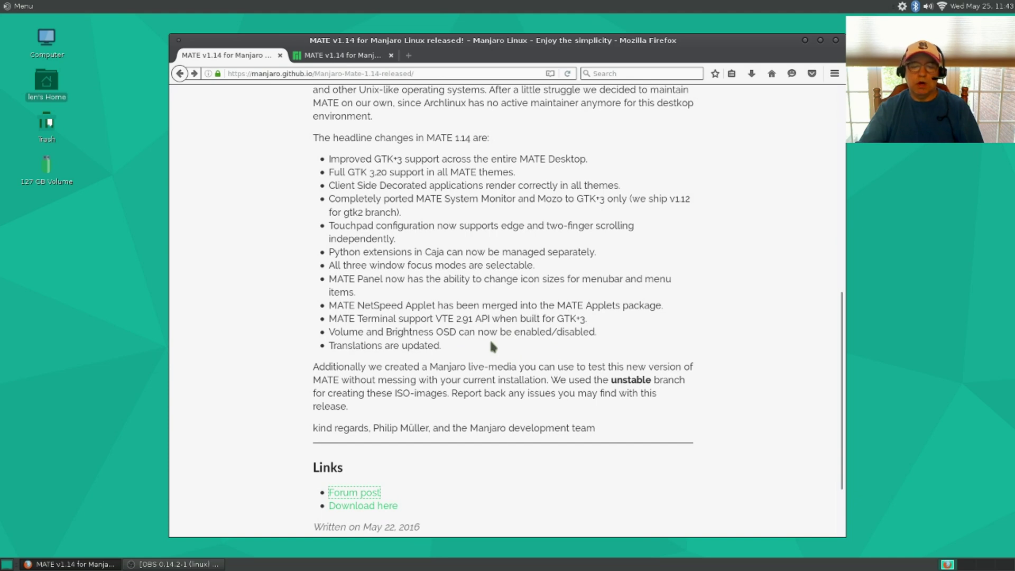
scroll(490, 341, "down", 2)
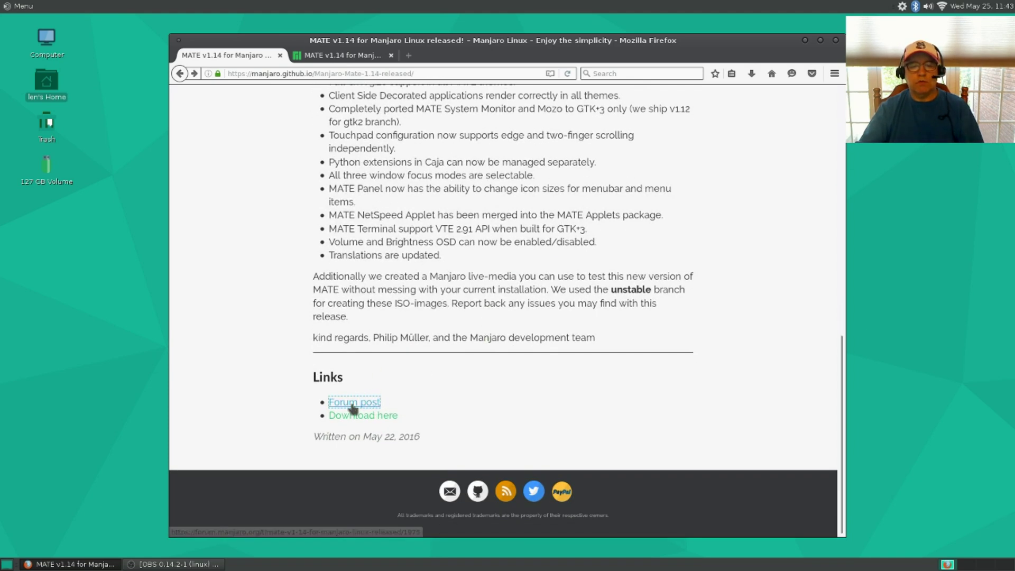
scroll(481, 352, "up", 7)
scroll(483, 352, "up", 3)
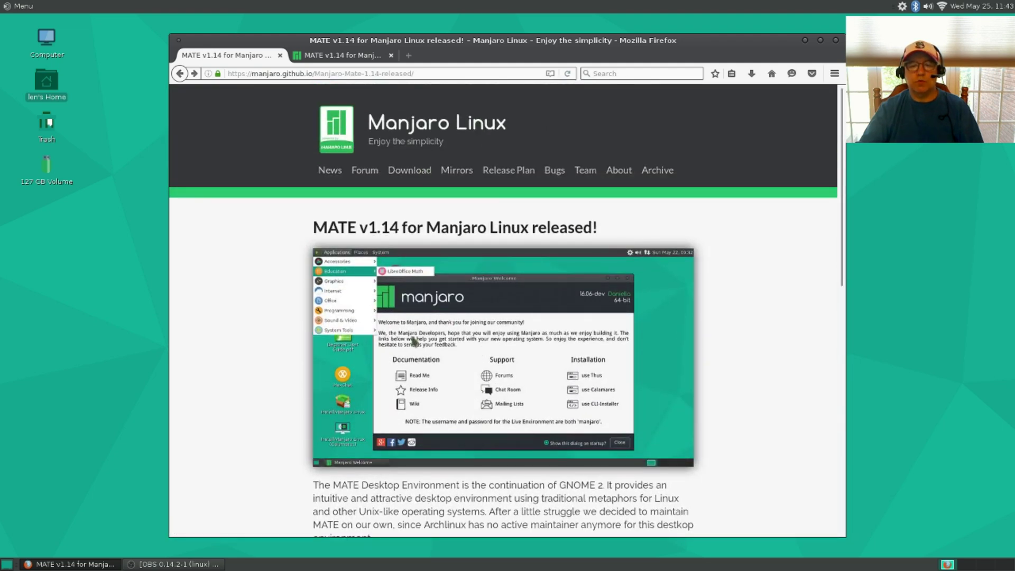
scroll(431, 470, "down", 2)
scroll(430, 471, "down", 7)
left_click(354, 403)
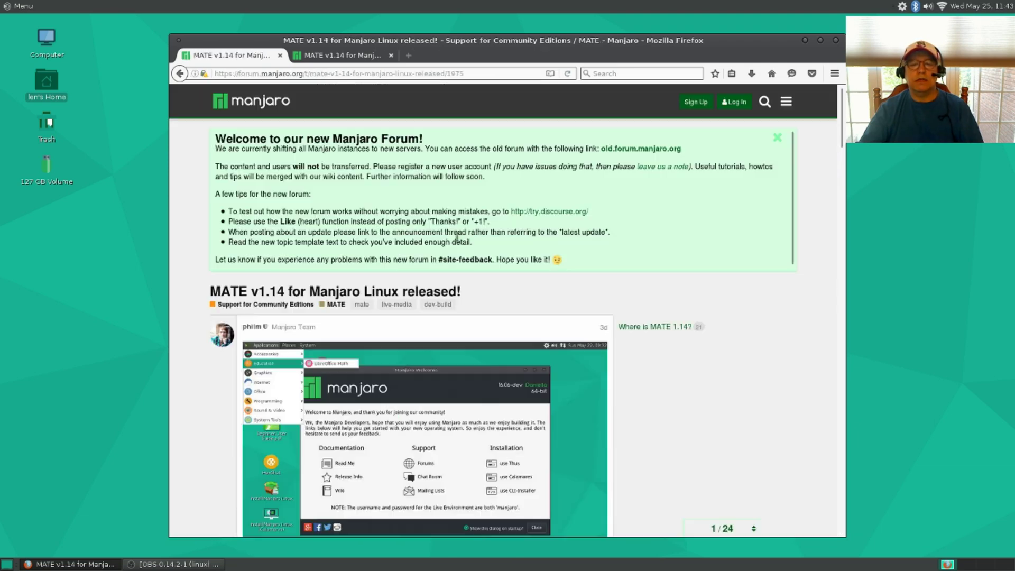
Scroll through the MATE v1.14 forum thread, switch to the second tab, and minimize Firefox.
scroll(550, 329, "down", 15)
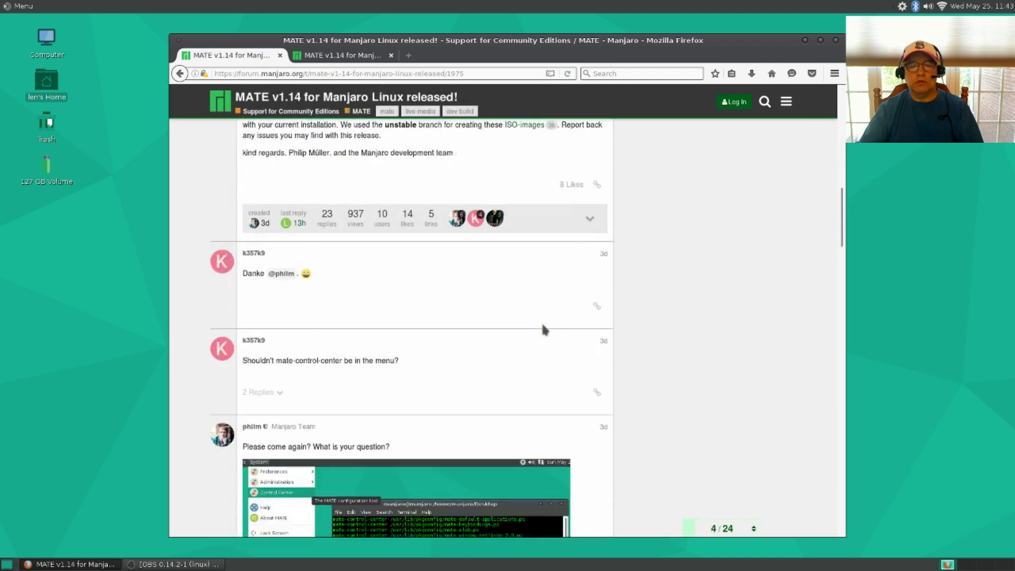
scroll(541, 323, "down", 10)
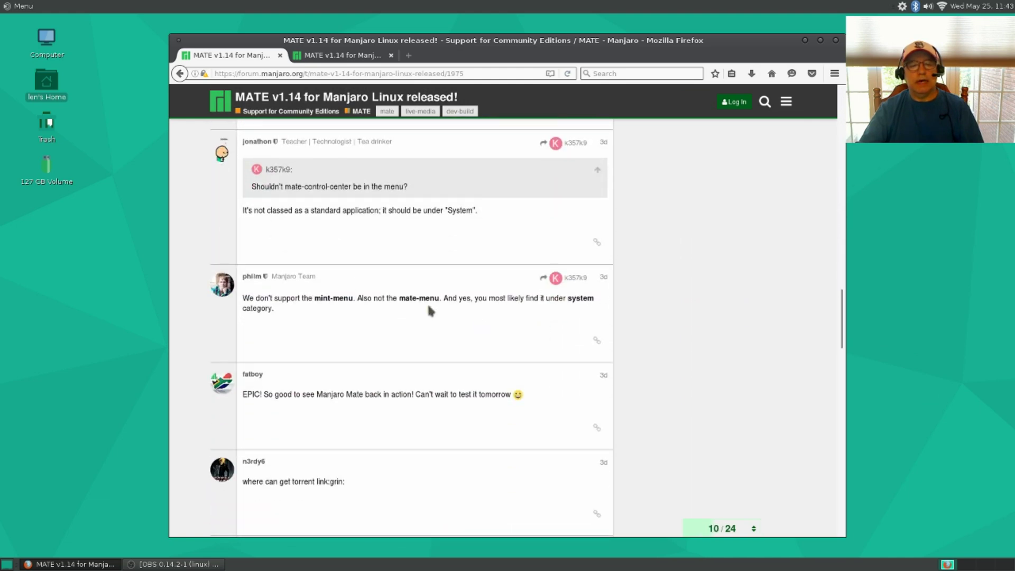
scroll(439, 357, "up", 5)
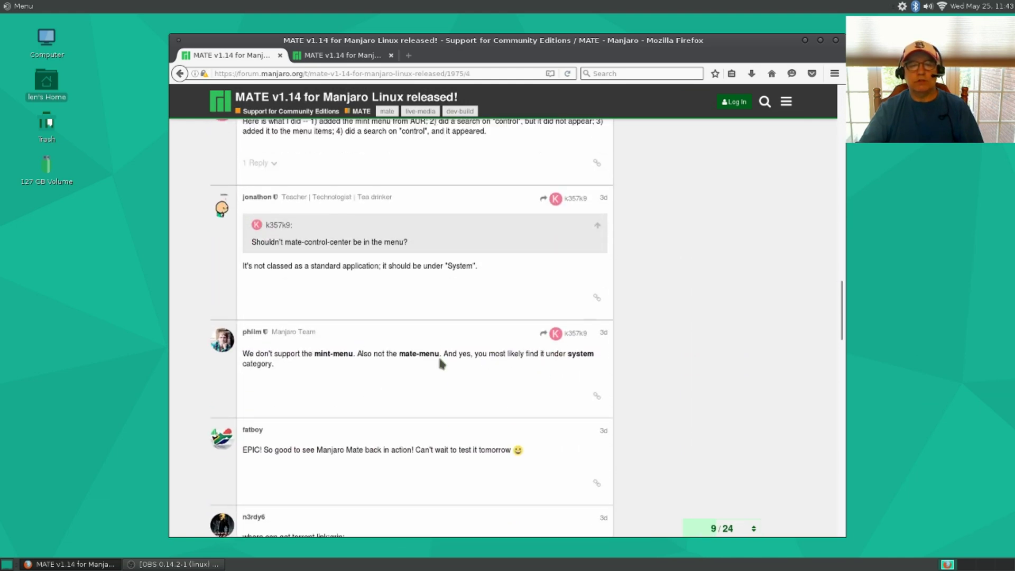
scroll(442, 364, "up", 10)
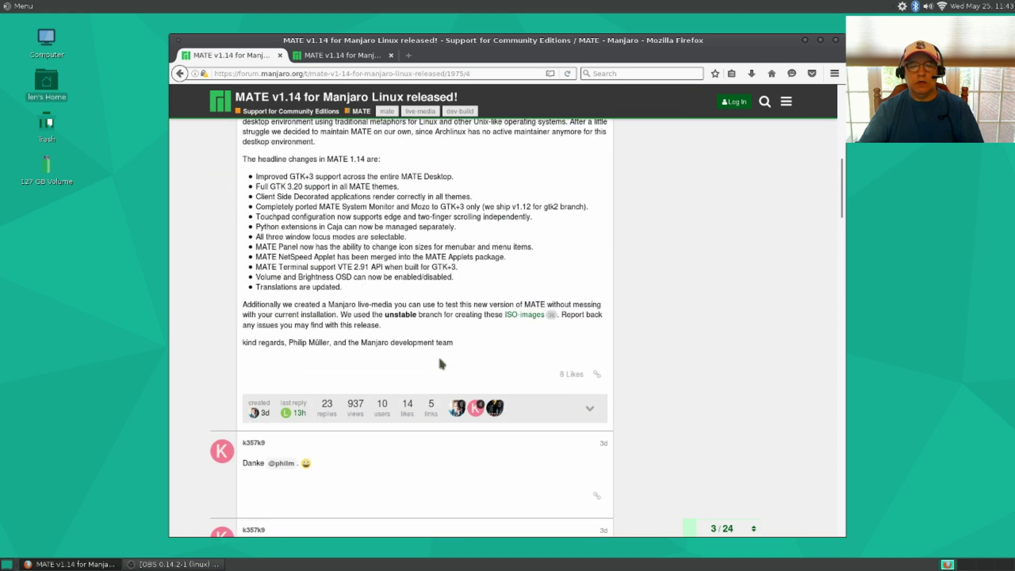
scroll(436, 349, "up", 4)
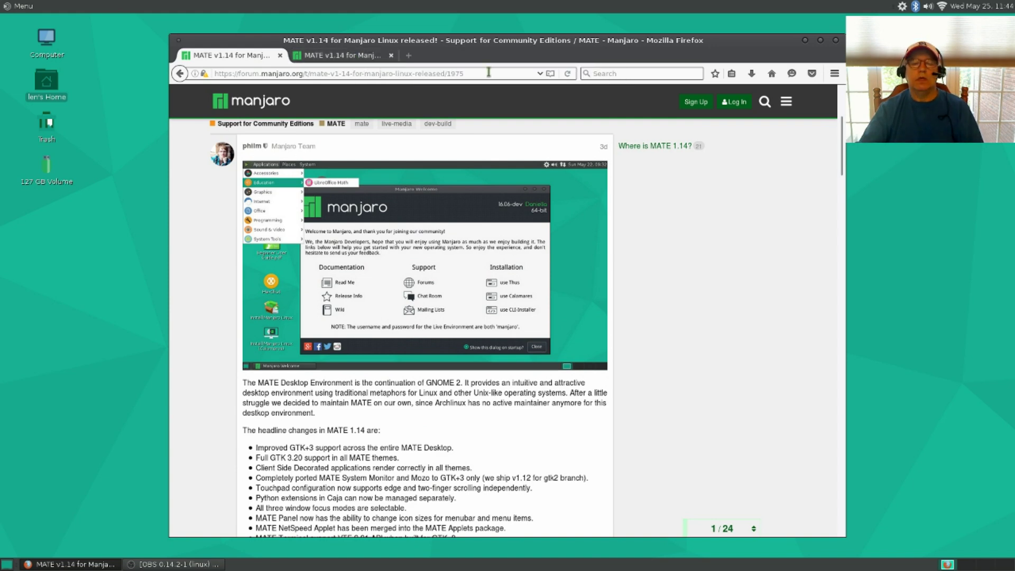
left_click(356, 56)
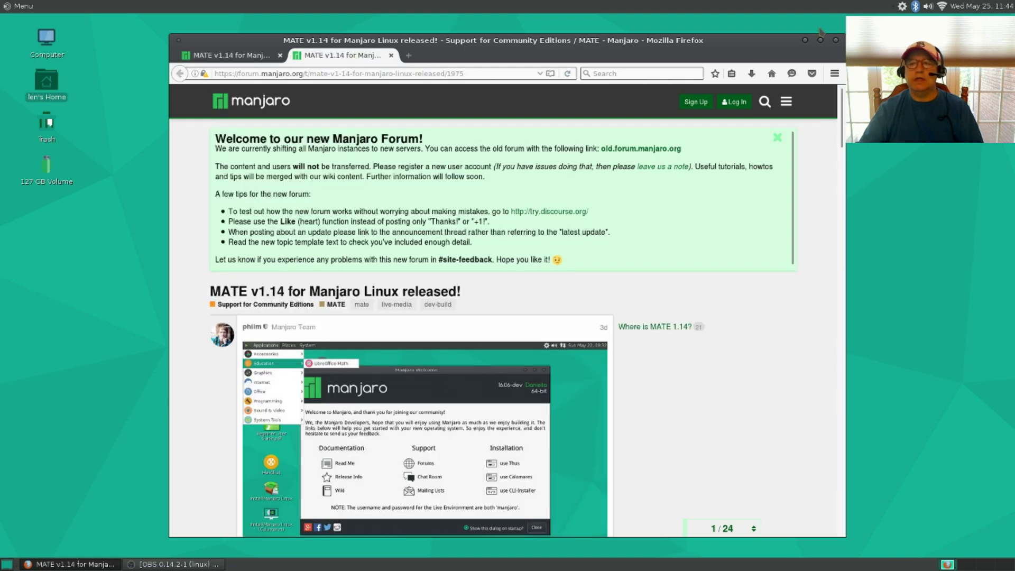
left_click(806, 41)
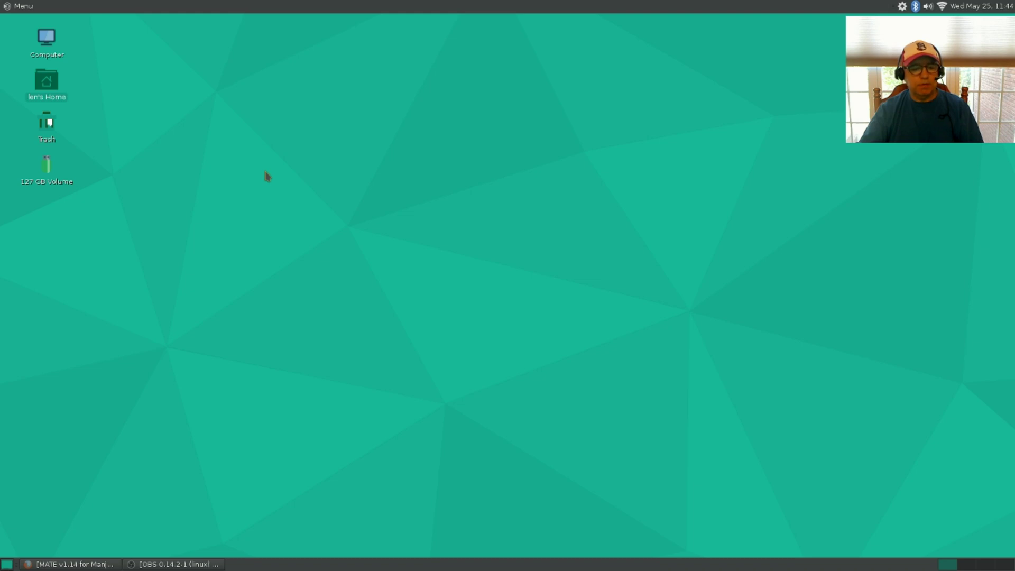
Add the Main Menu applet and the Applications/Places/System Menu Bar applet to the top panel.
right_click(239, 10)
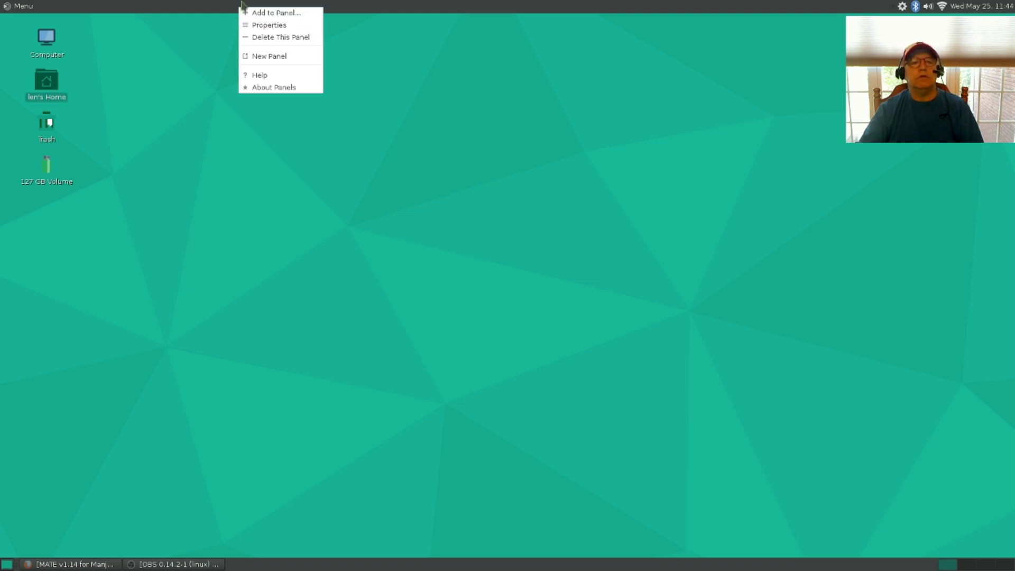
left_click(256, 13)
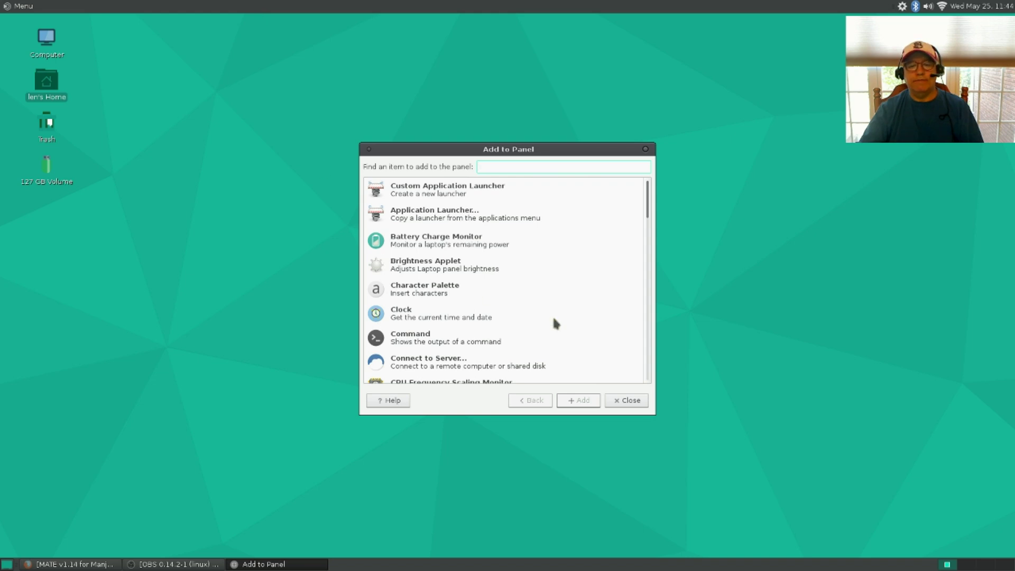
scroll(534, 333, "down", 15)
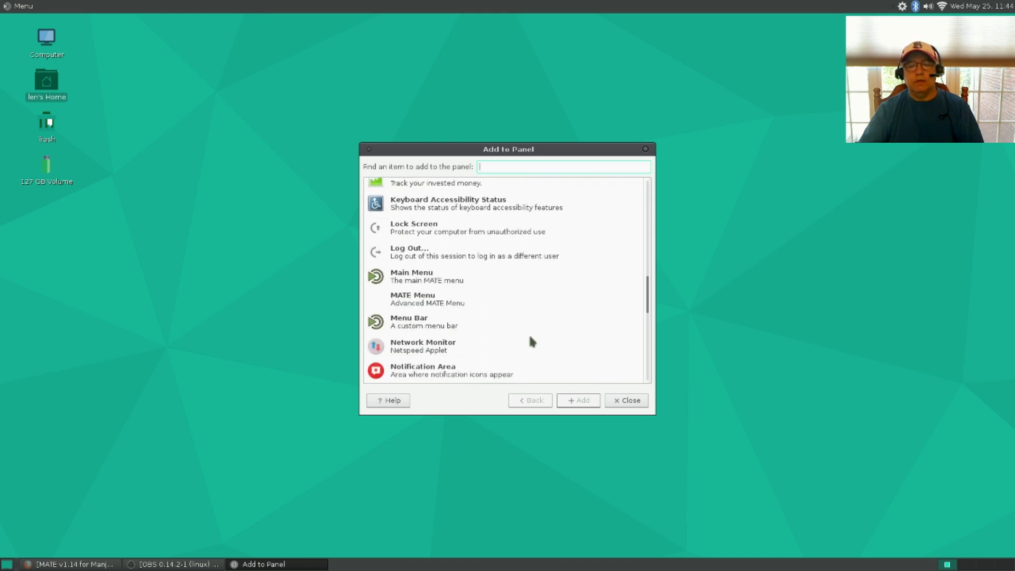
left_click(429, 285)
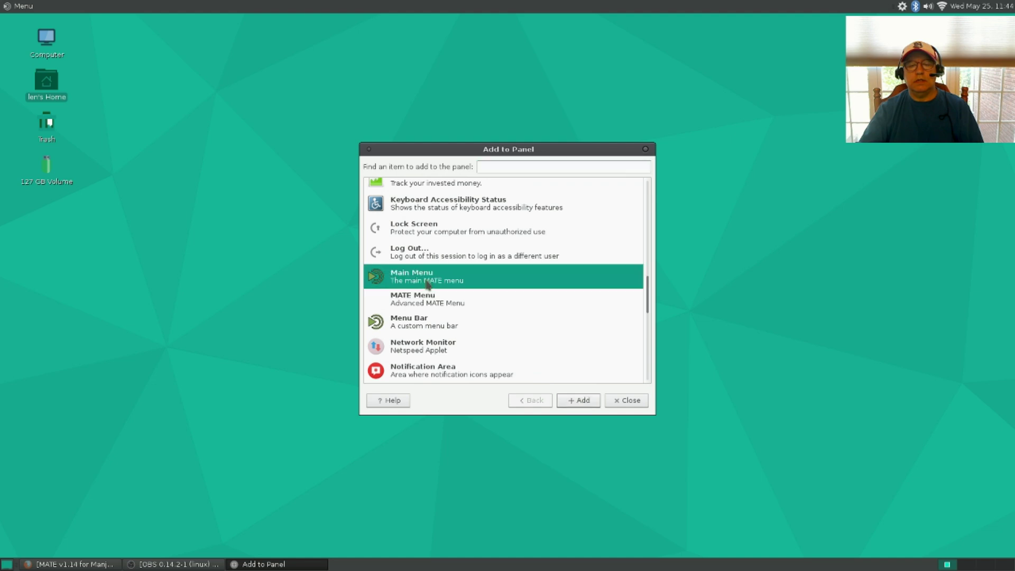
left_click(582, 403)
left_click(407, 323)
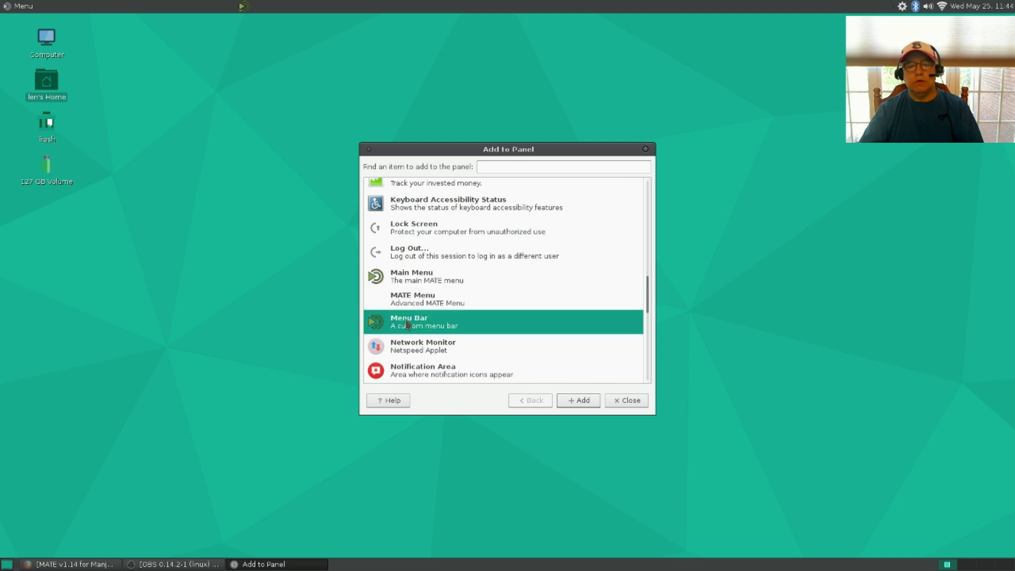
left_click(572, 403)
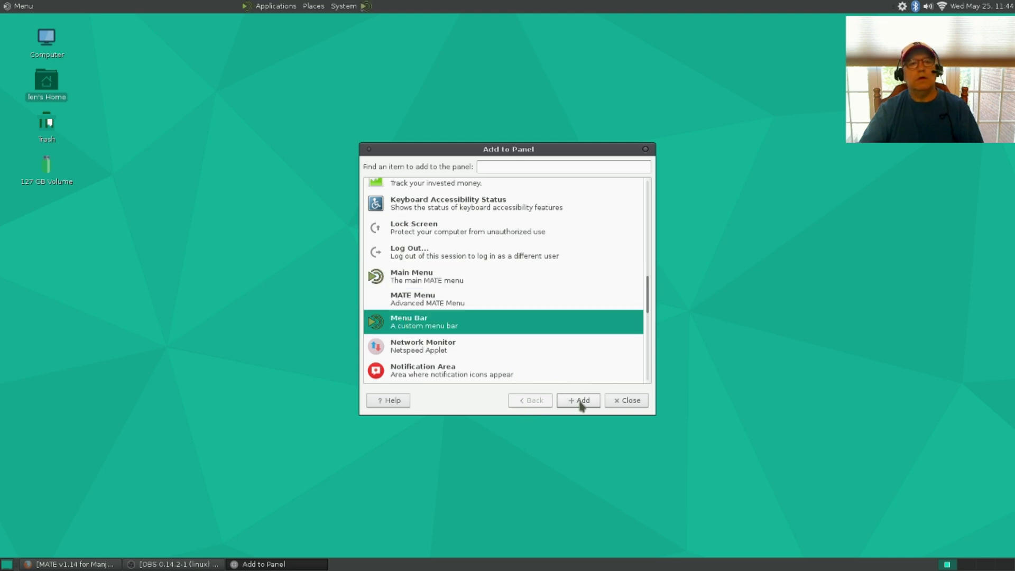
left_click(627, 402)
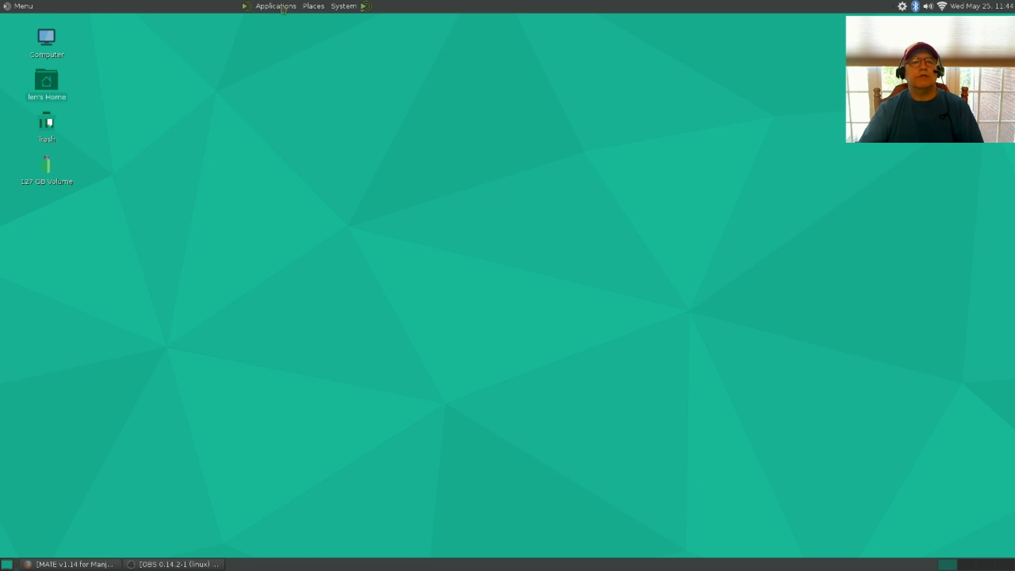
right_click(266, 9)
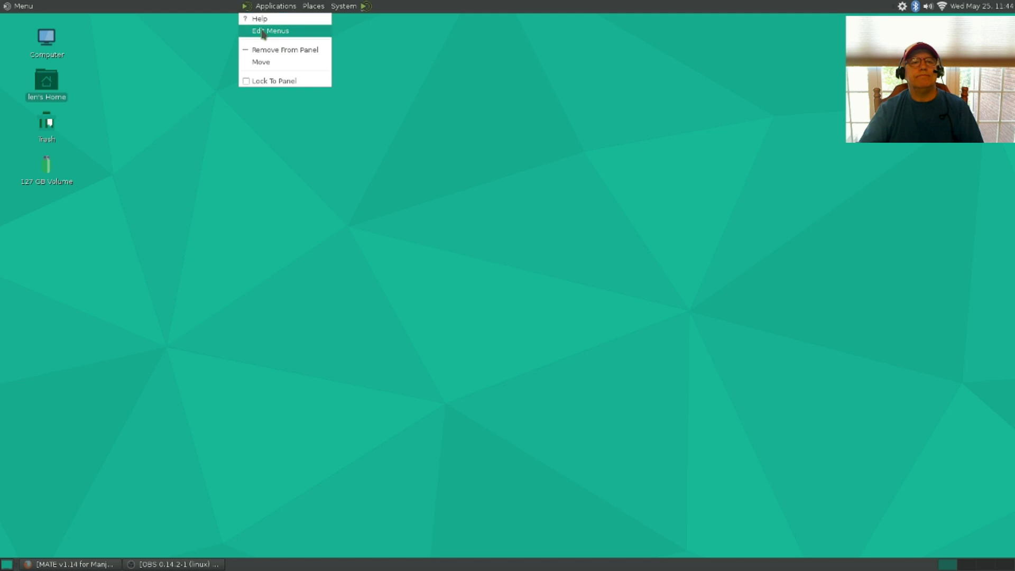
left_click(263, 60)
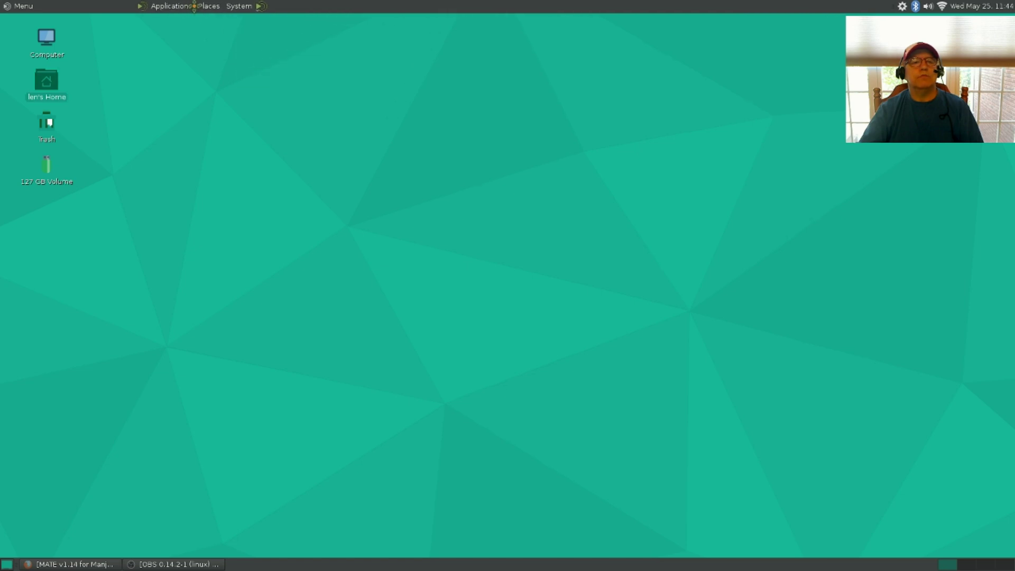
left_click(194, 8)
right_click(263, 7)
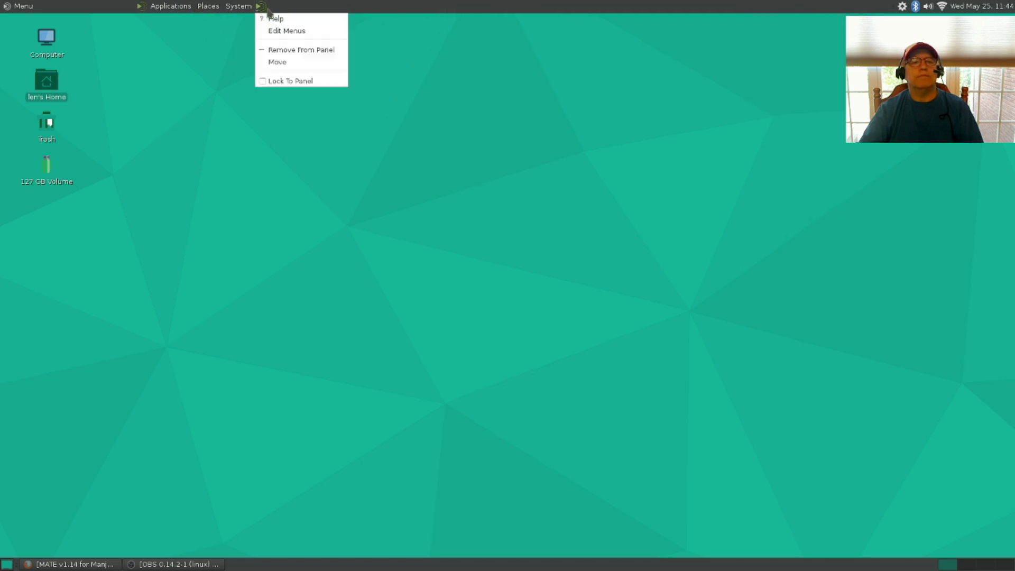
left_click(272, 62)
left_click(343, 49)
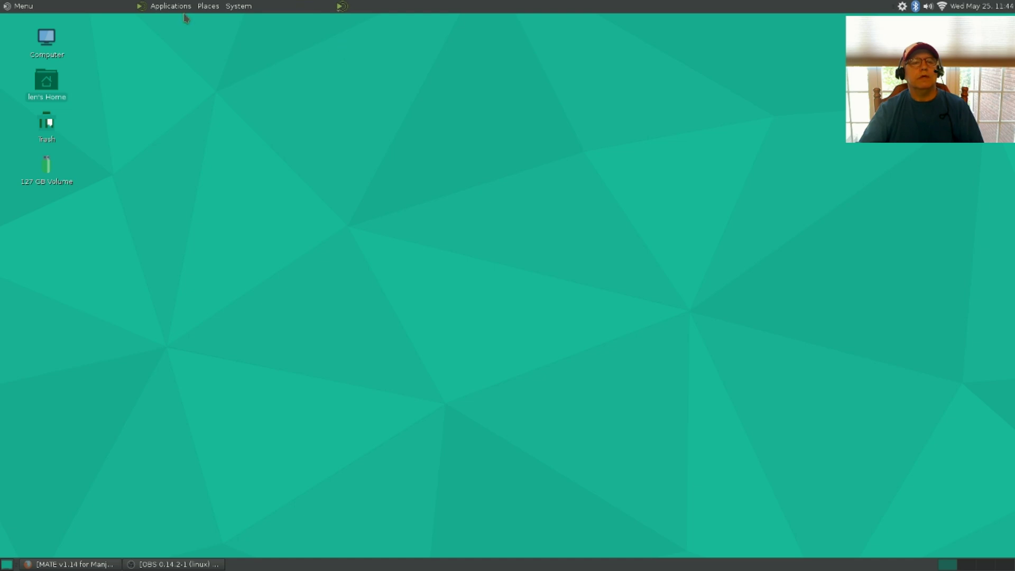
left_click(150, 8)
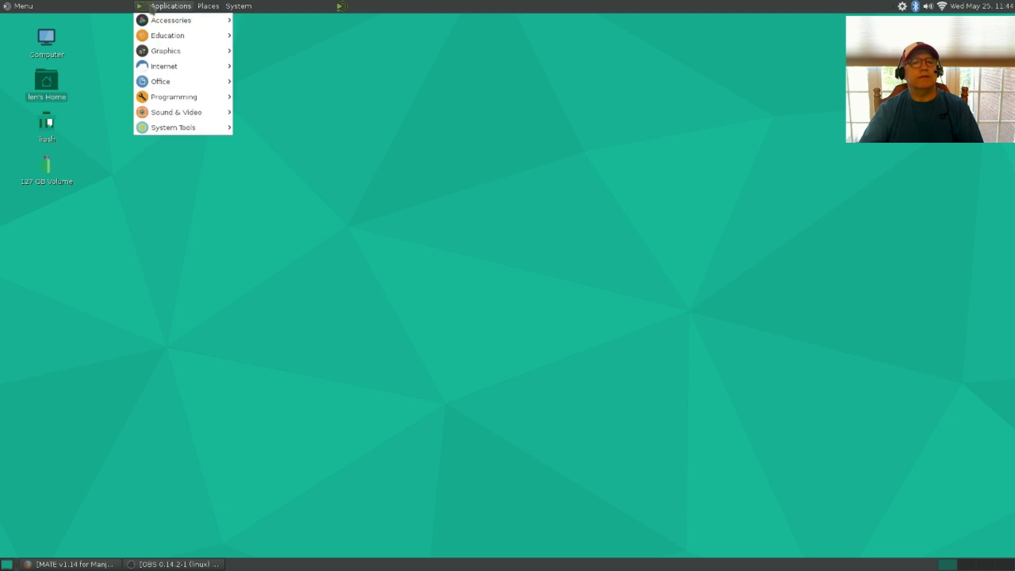
mouse_move(198, 7)
mouse_move(237, 7)
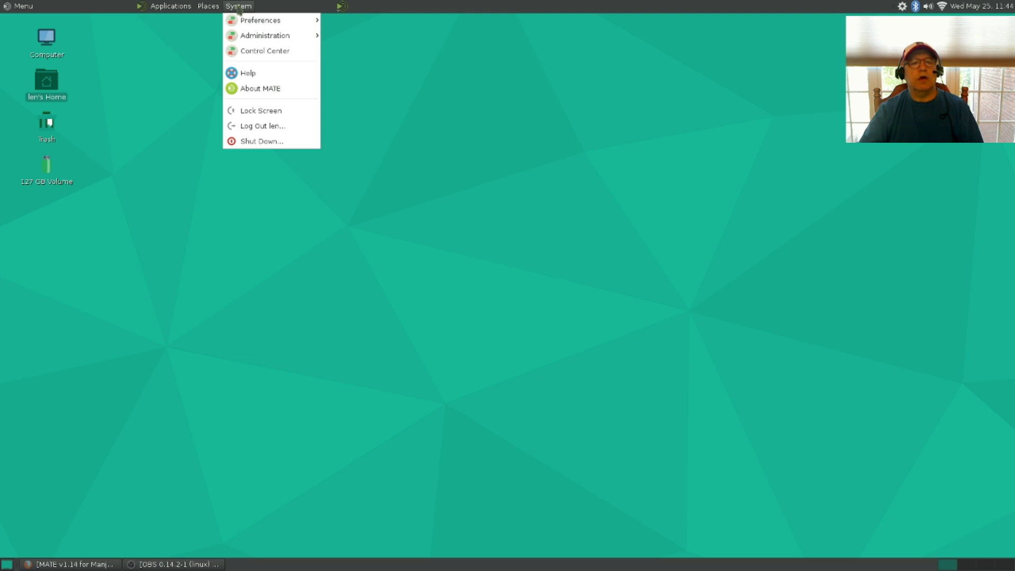
left_click(161, 62)
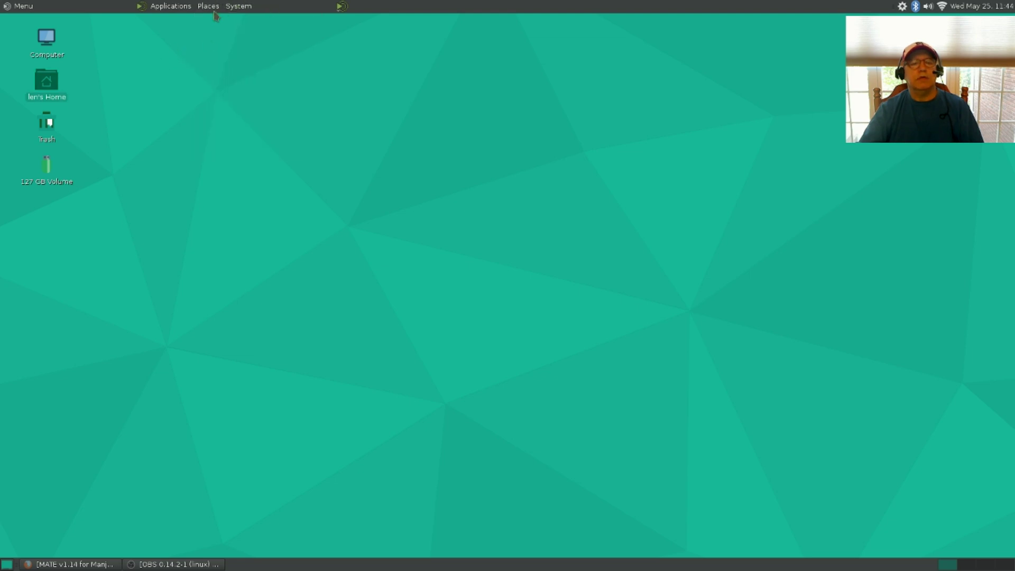
left_click(342, 7)
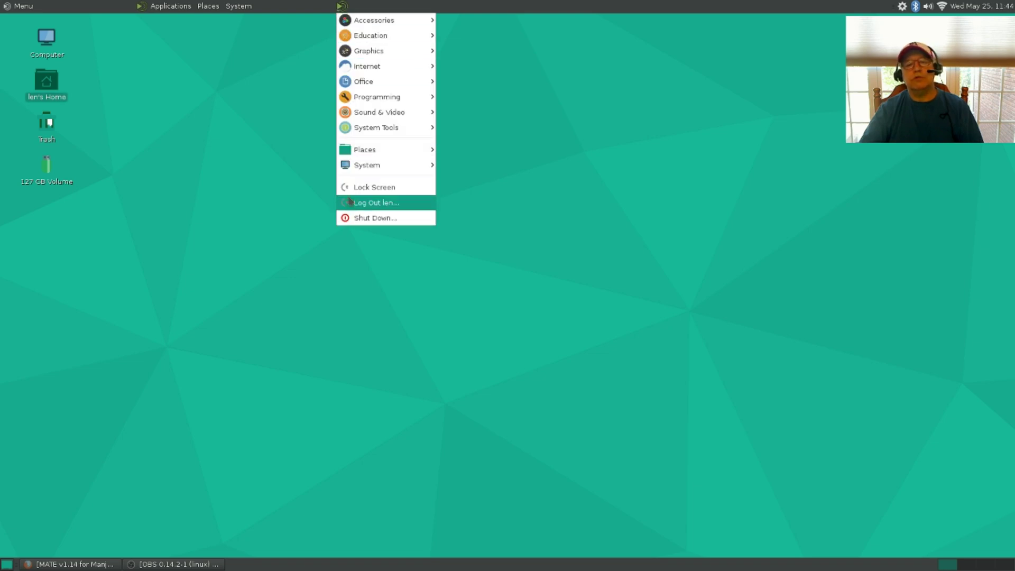
mouse_move(369, 26)
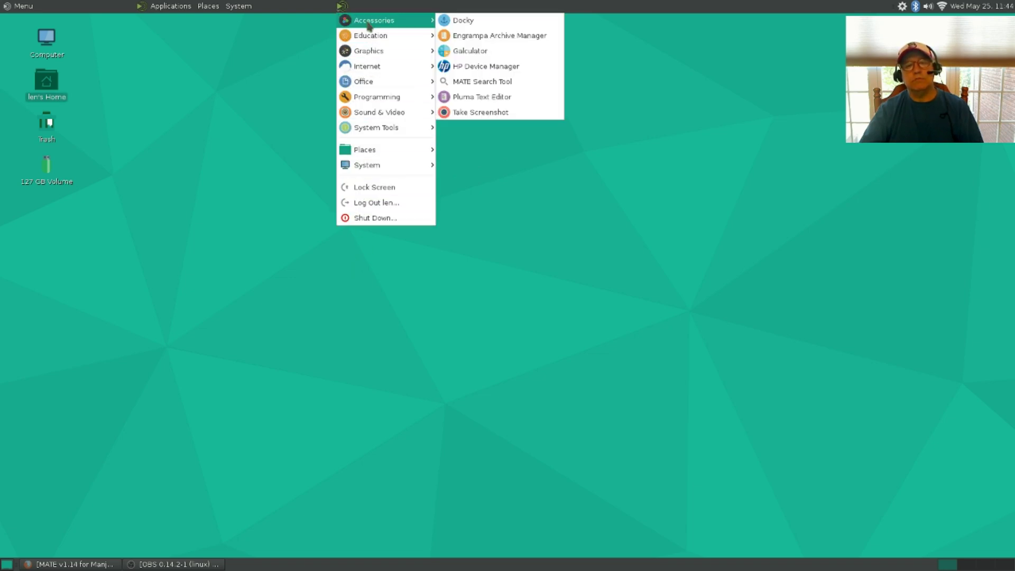
left_click(233, 133)
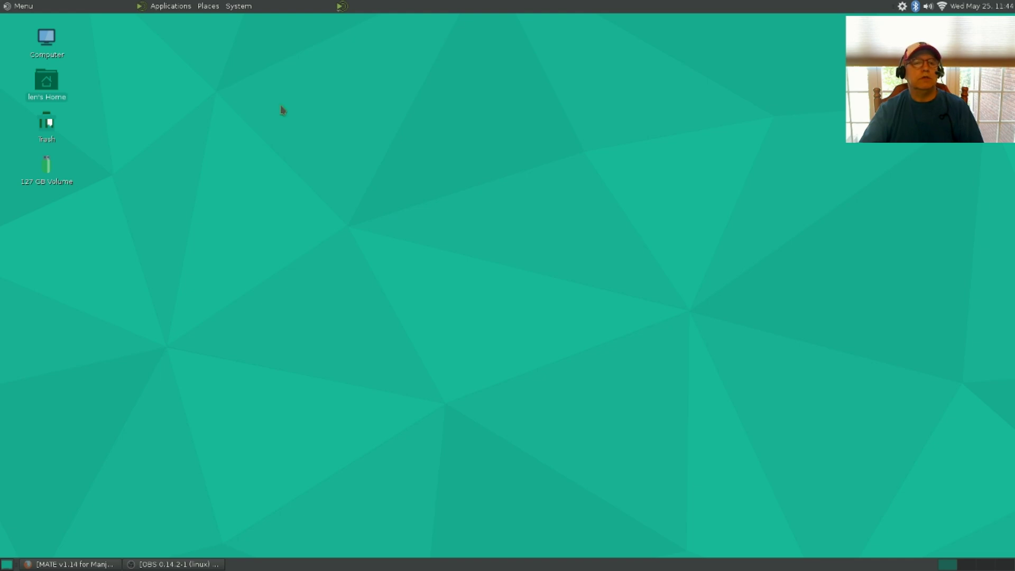
Launch a terminal from the MATE main menu.
left_click(25, 7)
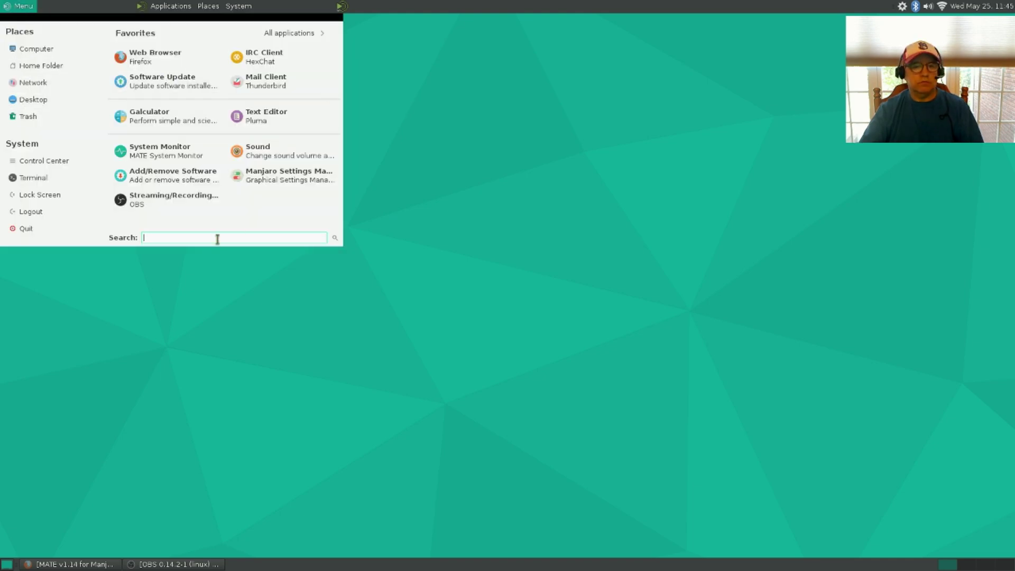
left_click(423, 144)
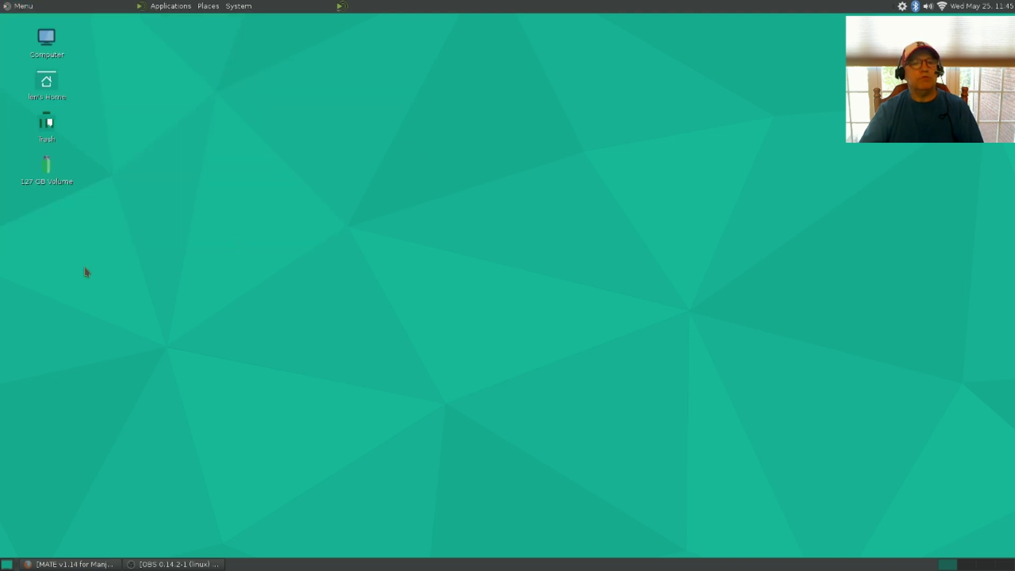
left_click(26, 8)
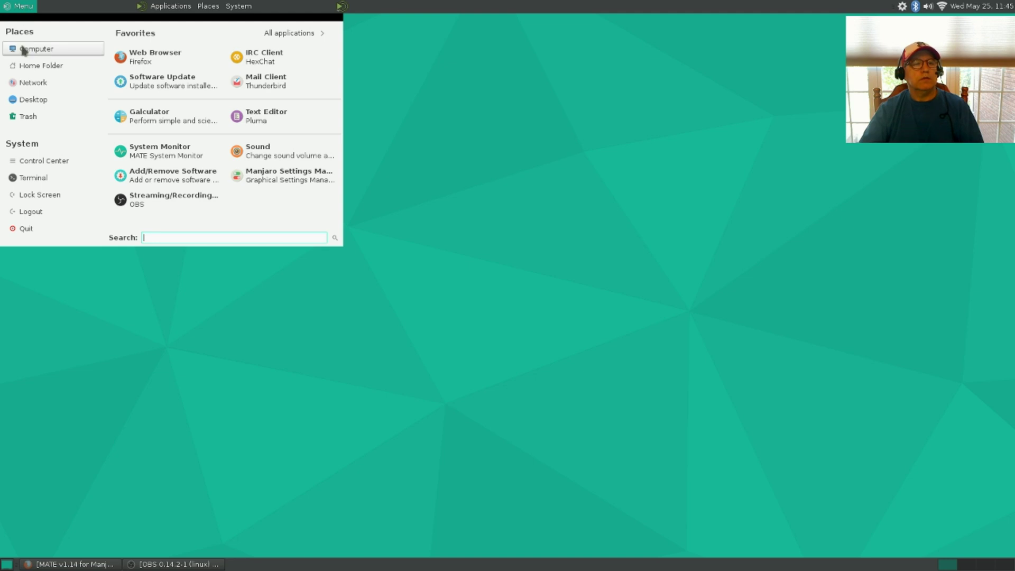
left_click(17, 177)
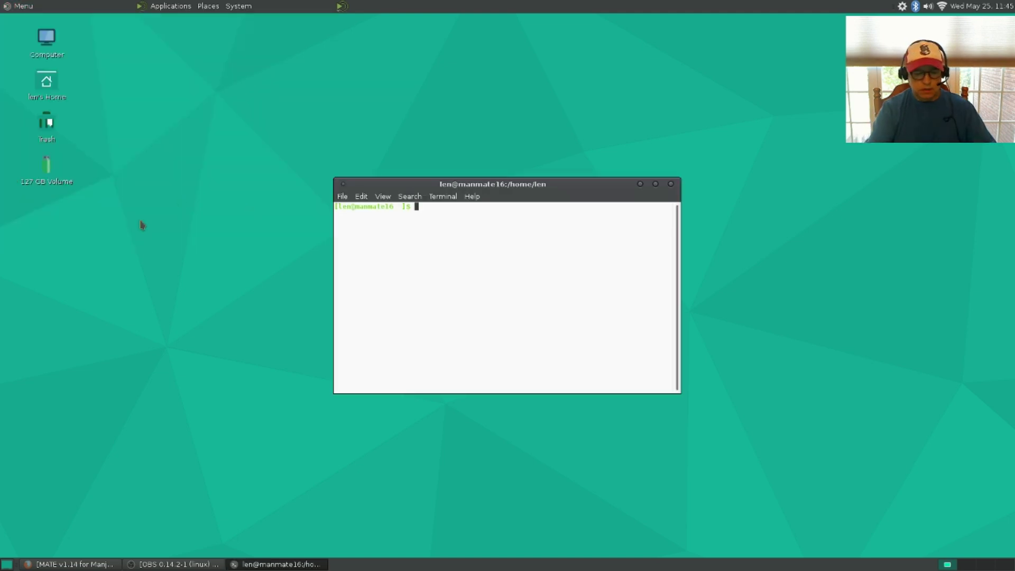
Run 'yaourt mate-menu', which shows mate-menus and mate-menu already installed, then close the terminal.
type("yaourt")
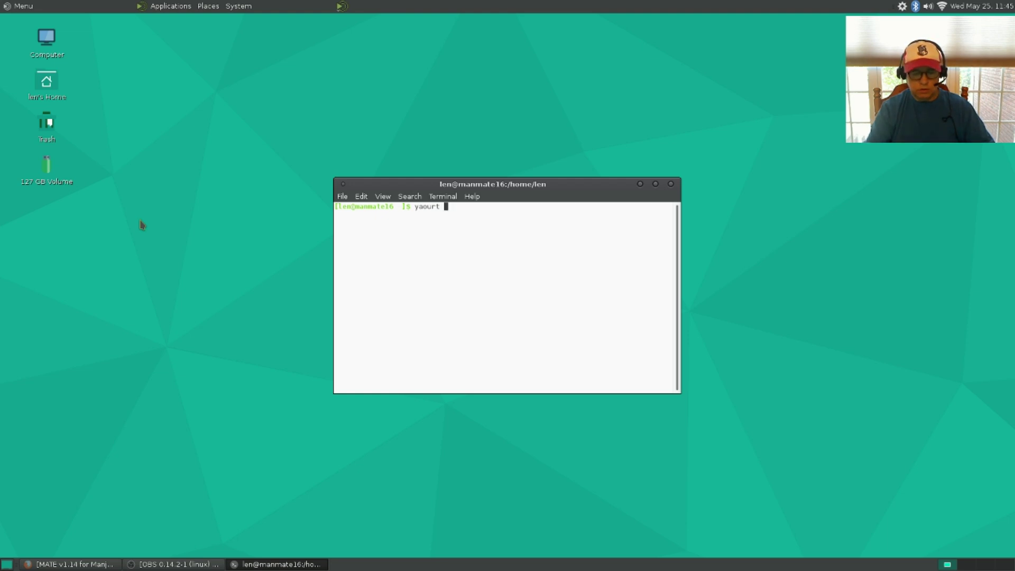
type(" mate-menu")
key("Return")
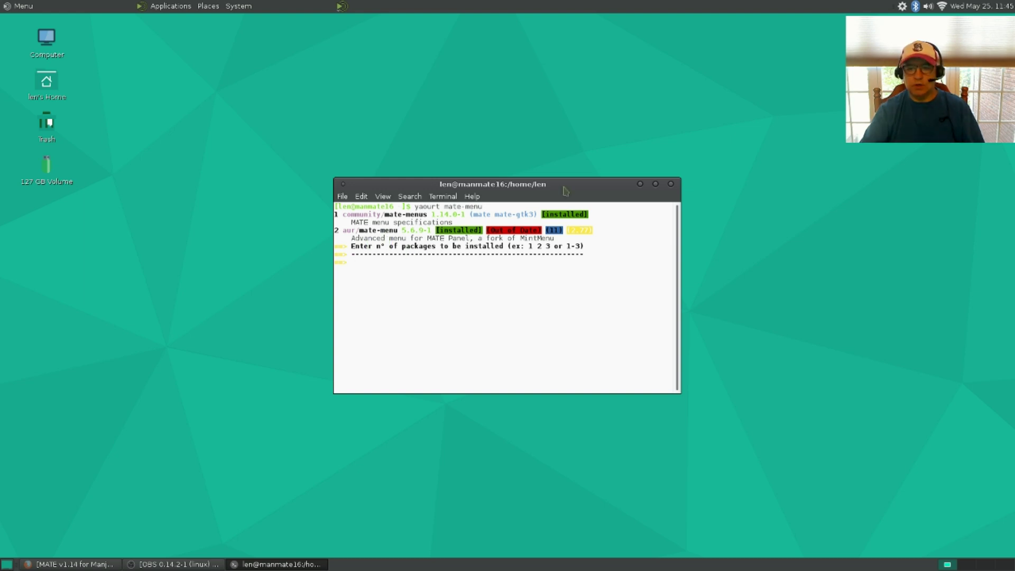
left_click(671, 184)
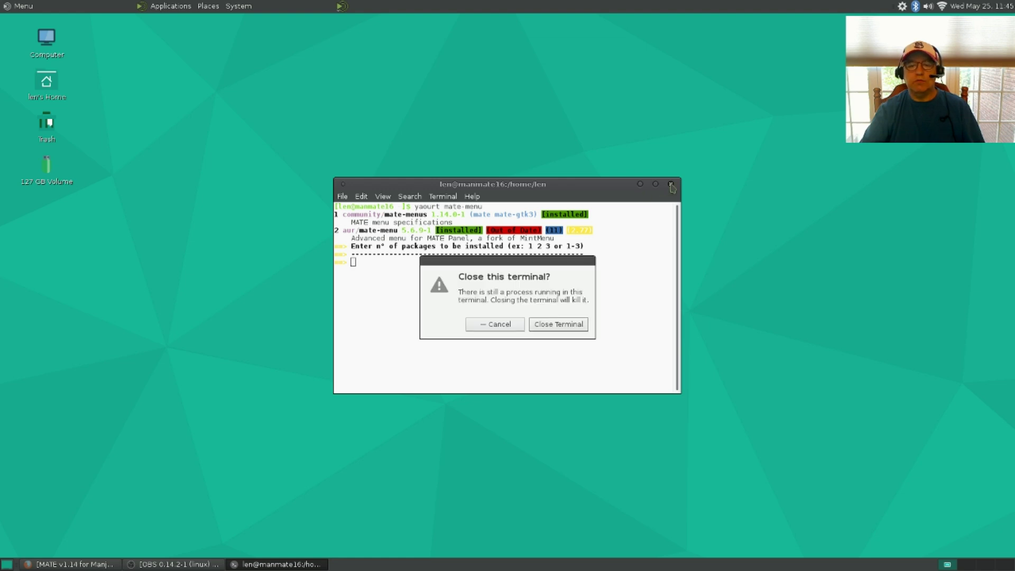
Confirm closing the terminal and remove the Applications/Places/System menu bar and extra menu launcher from the panel.
left_click(555, 325)
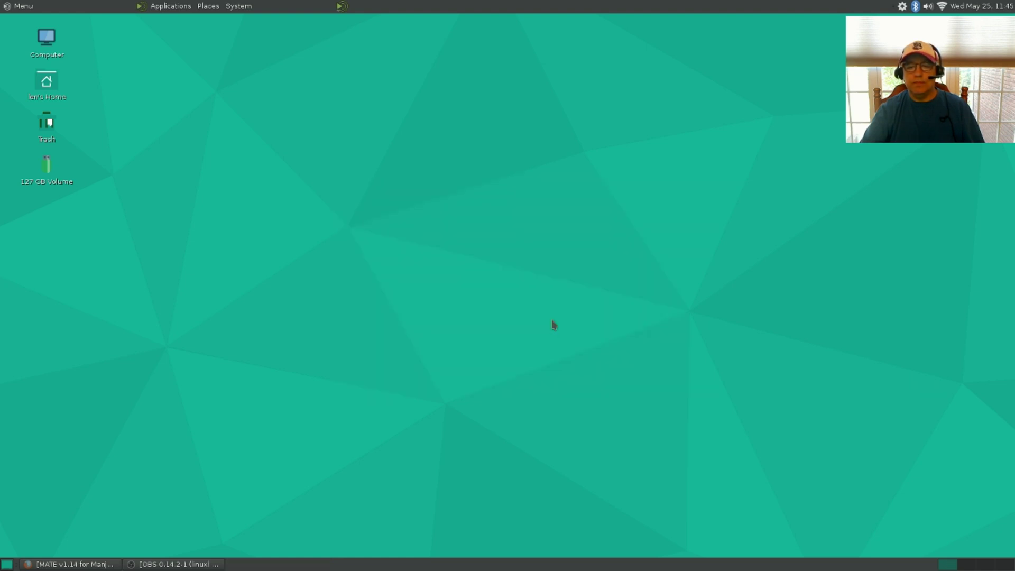
right_click(165, 6)
left_click(161, 51)
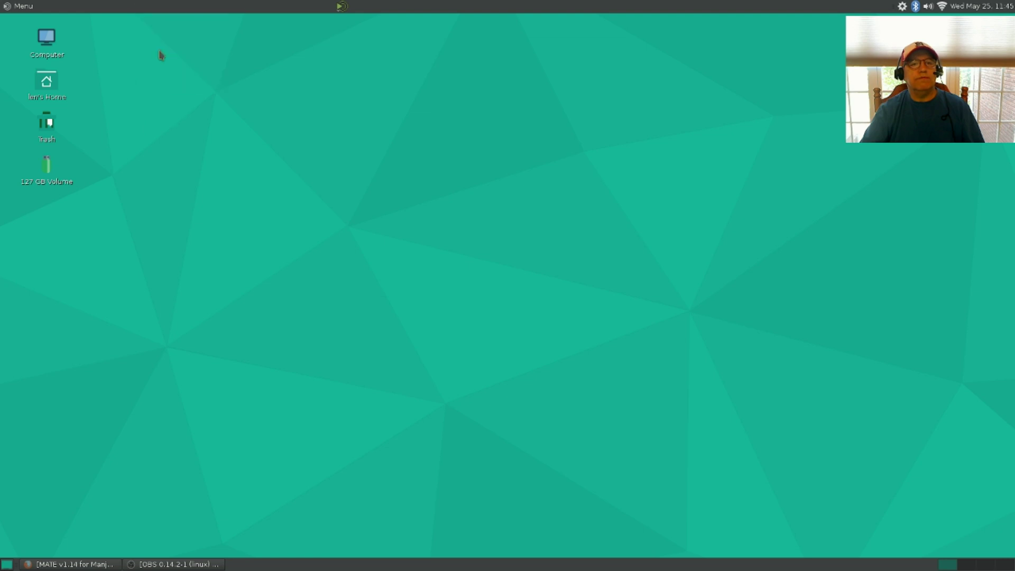
right_click(342, 6)
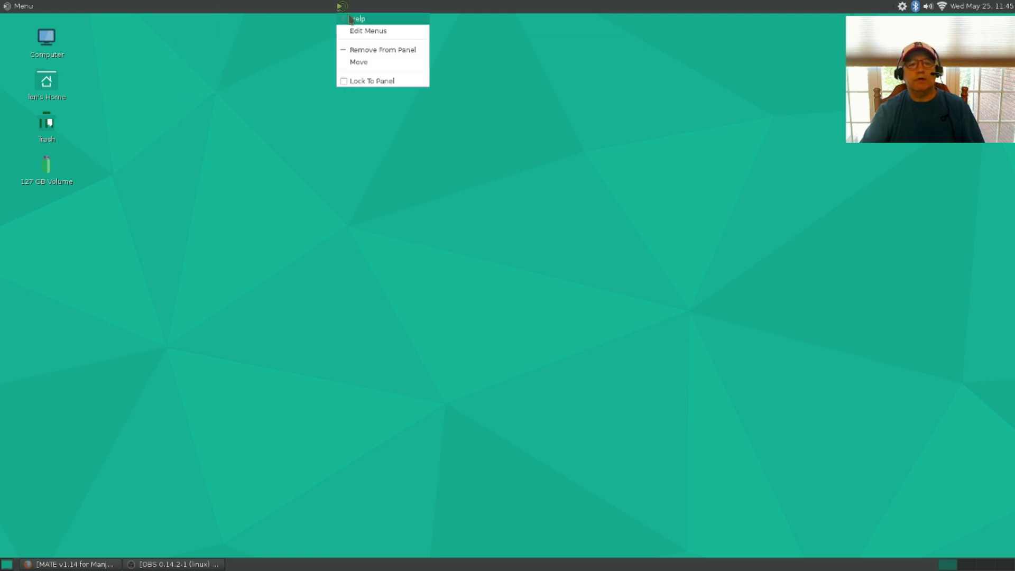
left_click(355, 50)
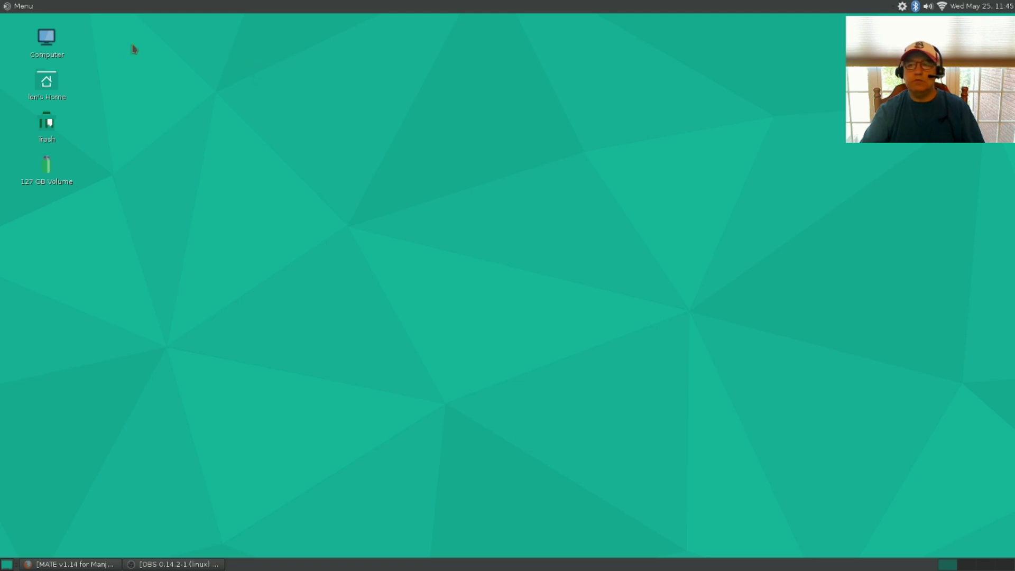
left_click(16, 6)
left_click(8, 6)
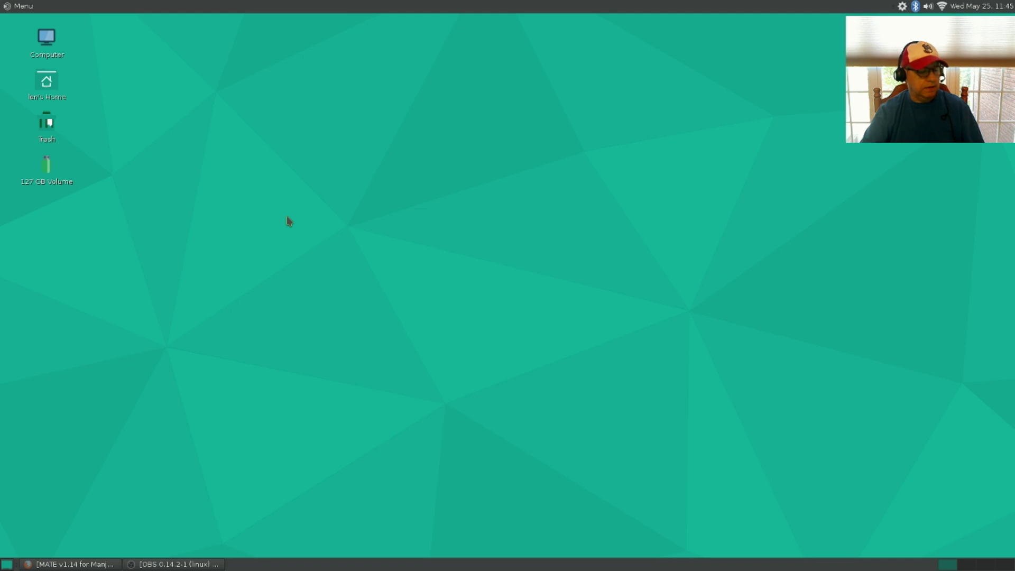
Launch the Control Center from the System section of the main menu.
left_click(23, 6)
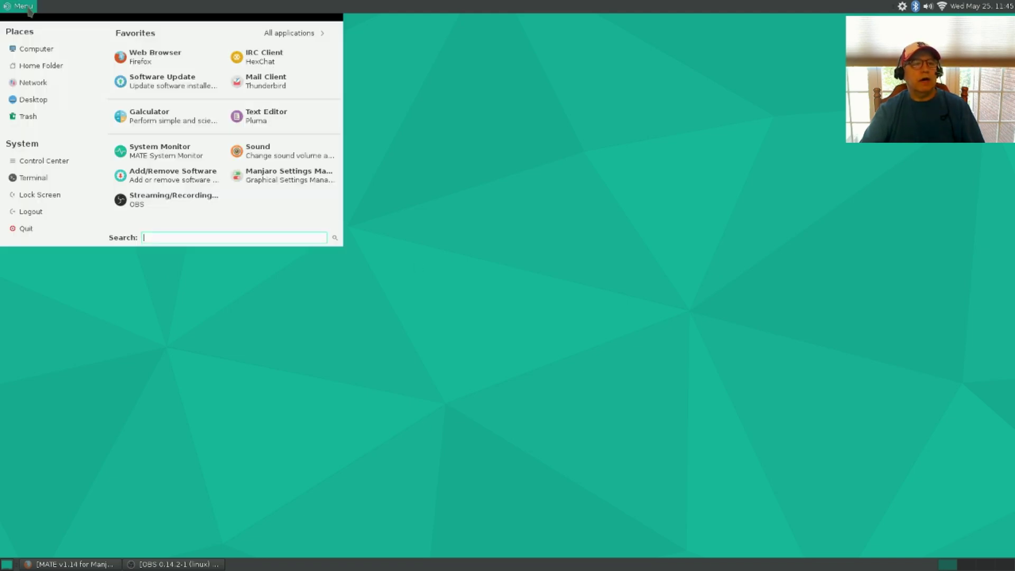
left_click(47, 160)
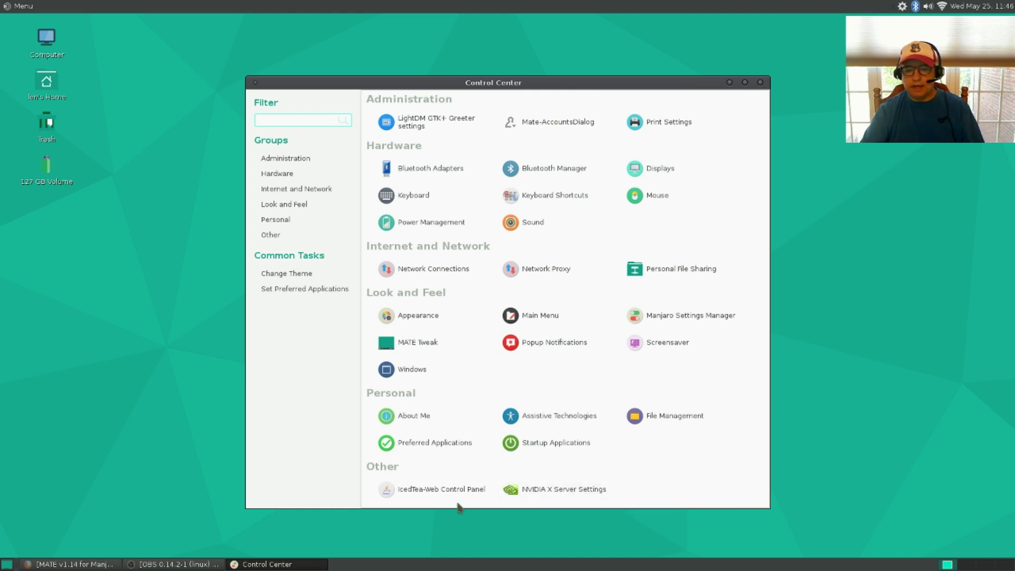
left_click(542, 488)
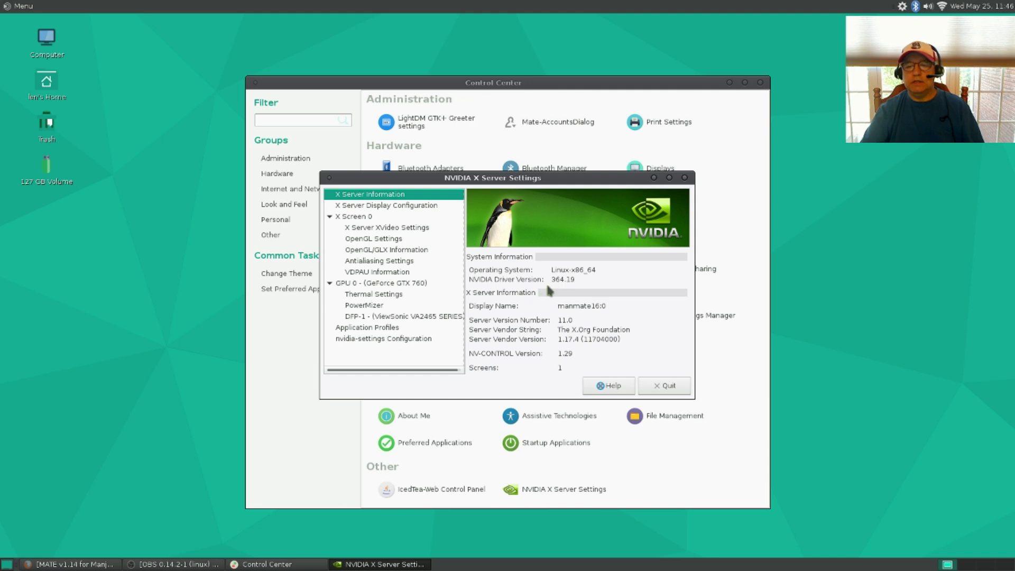
left_click(661, 387)
left_click(547, 316)
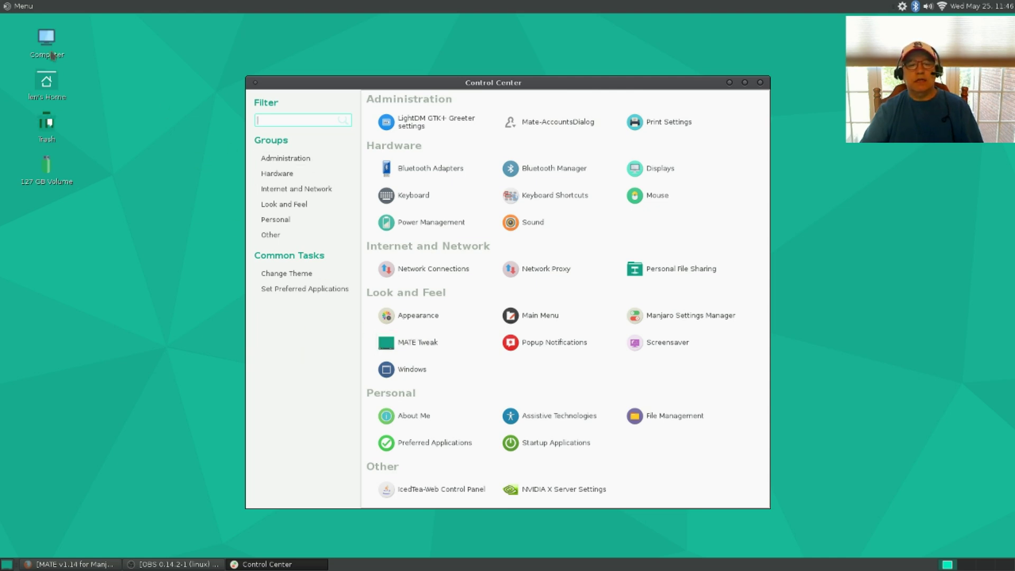
left_click(10, 6)
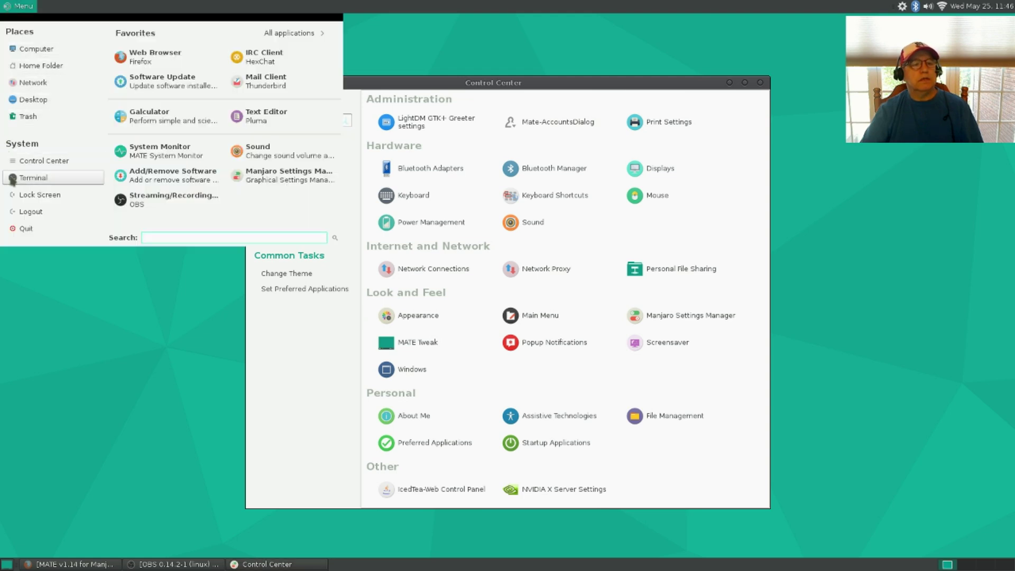
left_click(15, 178)
type("ya")
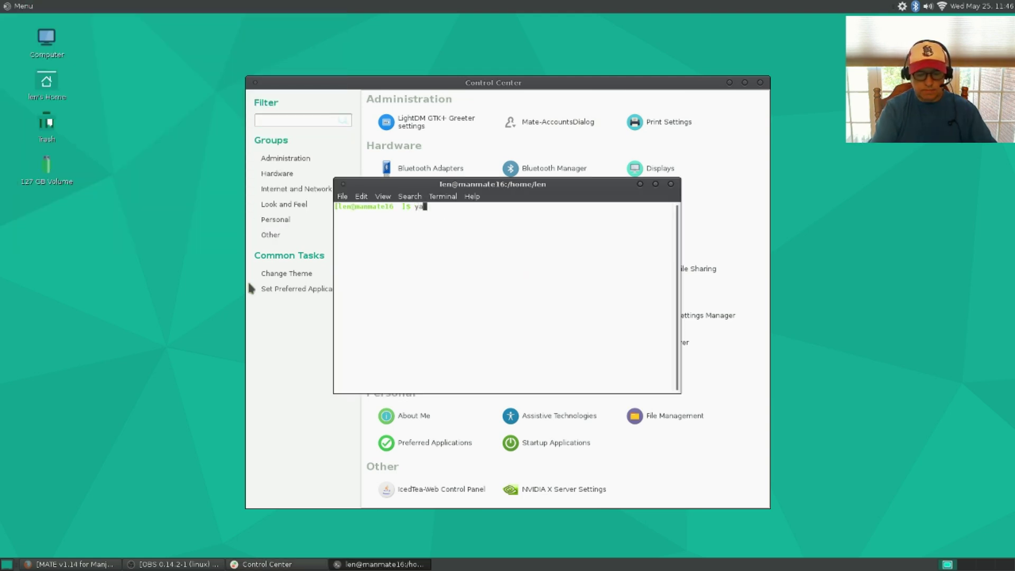
type("ourt mate-tweak")
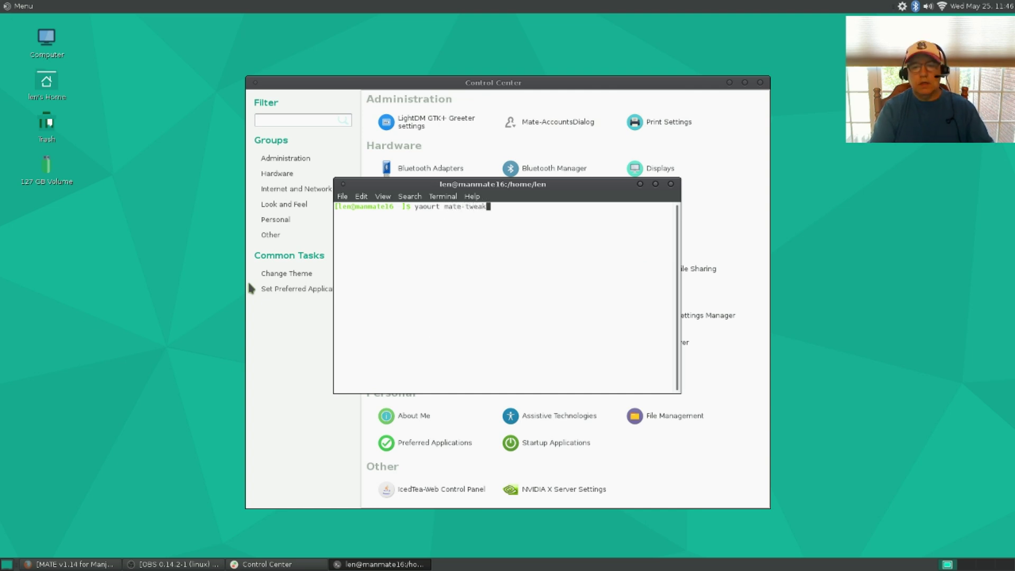
key("Return")
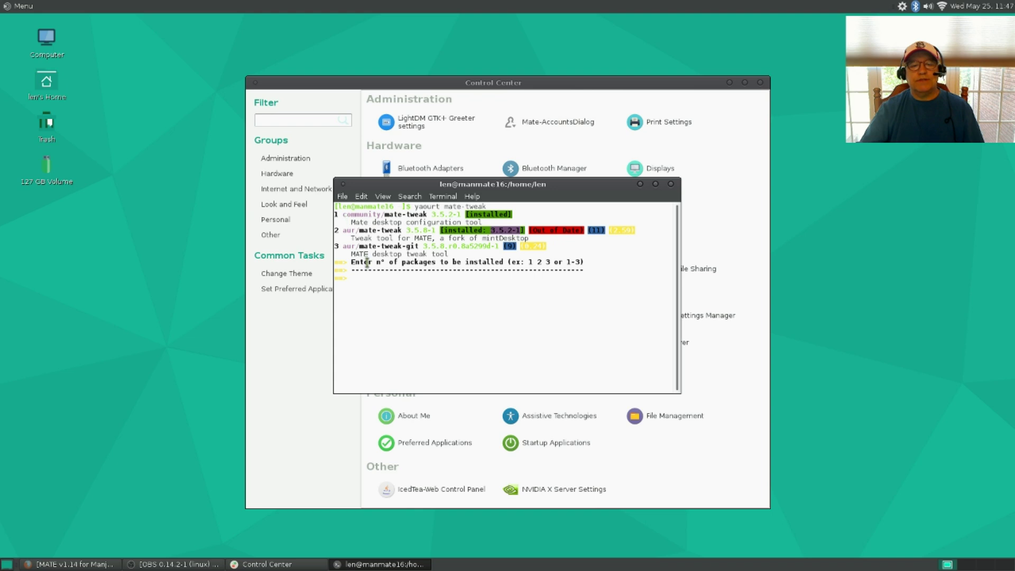
left_click(671, 184)
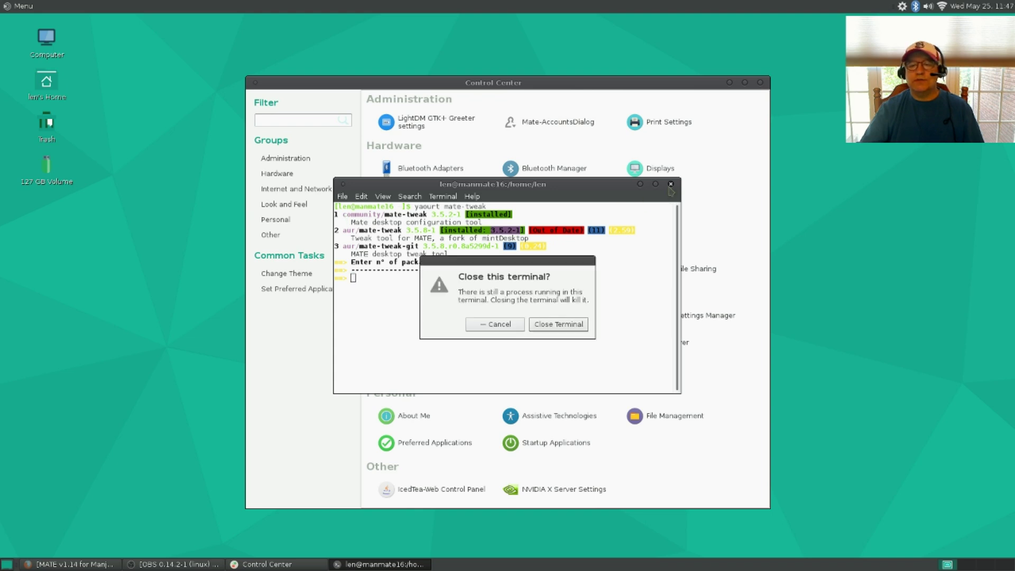
left_click(551, 326)
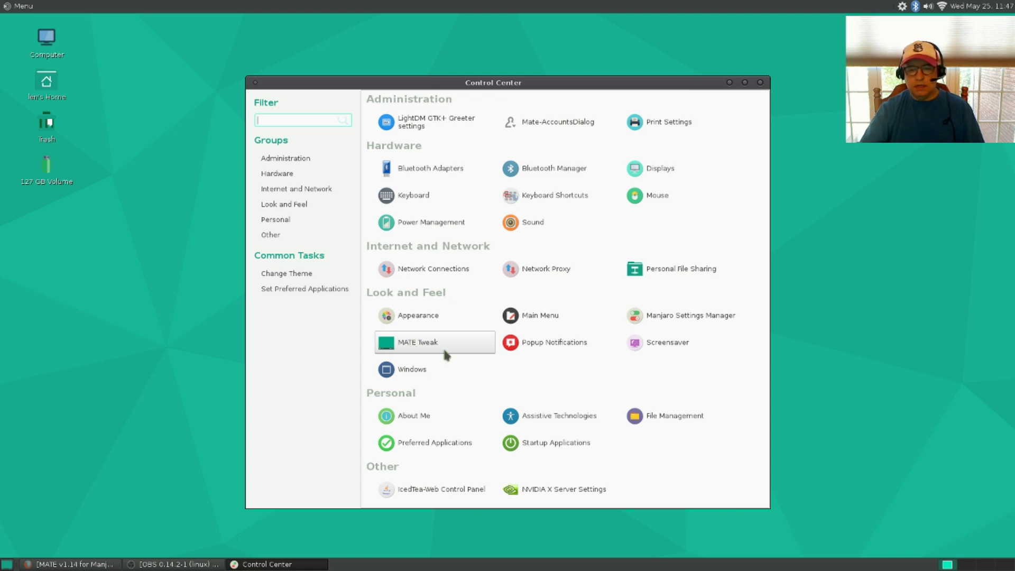
Open MATE Tweak on its Interface page and check the Panels layout list, keeping GNOME2.
left_click(411, 338)
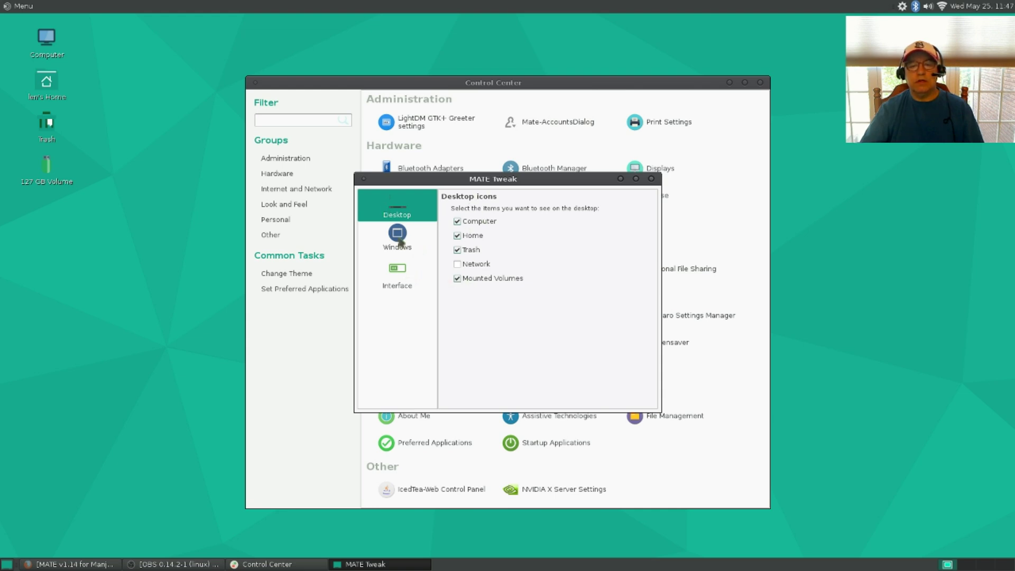
left_click(400, 241)
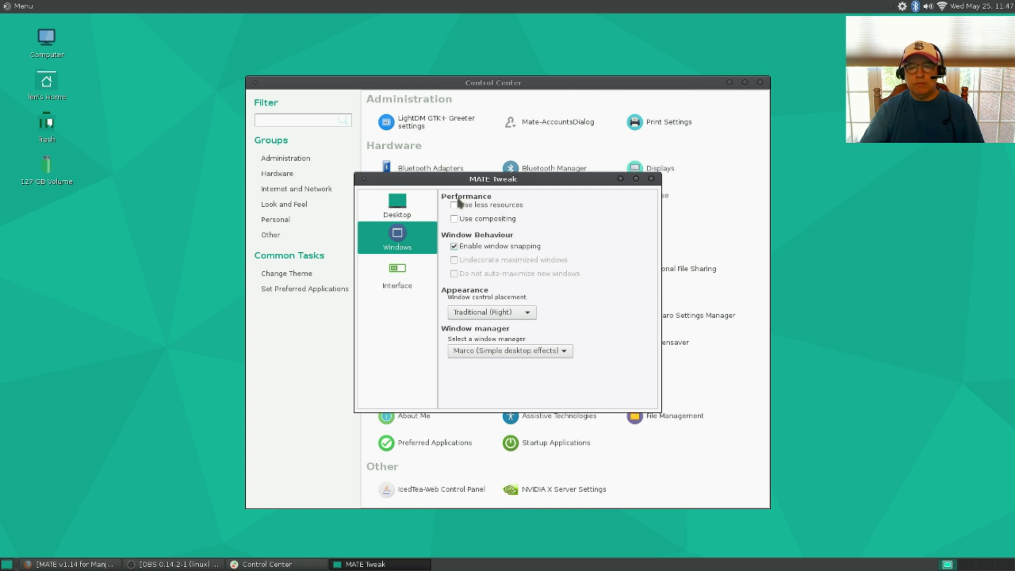
left_click(396, 280)
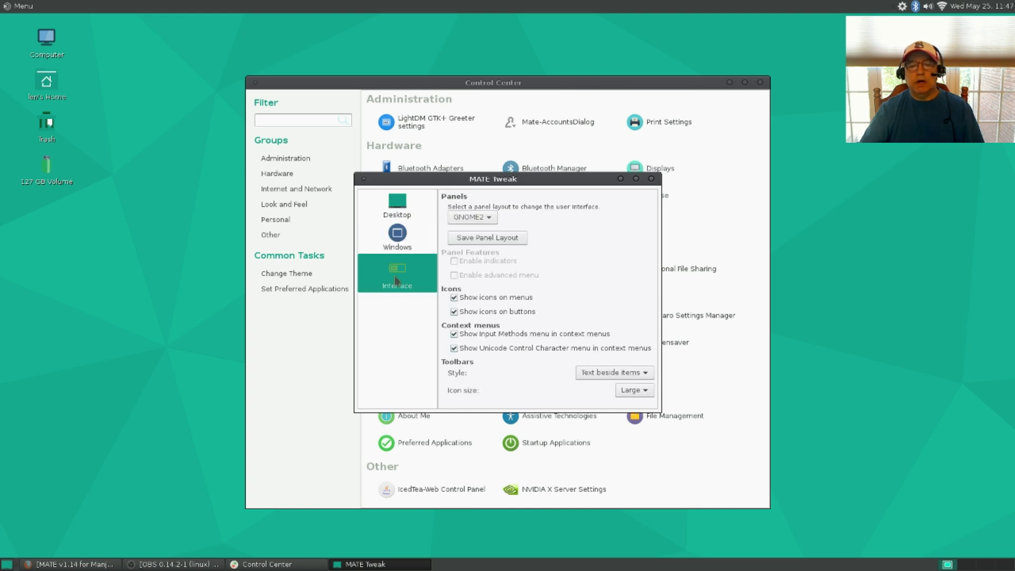
left_click(482, 216)
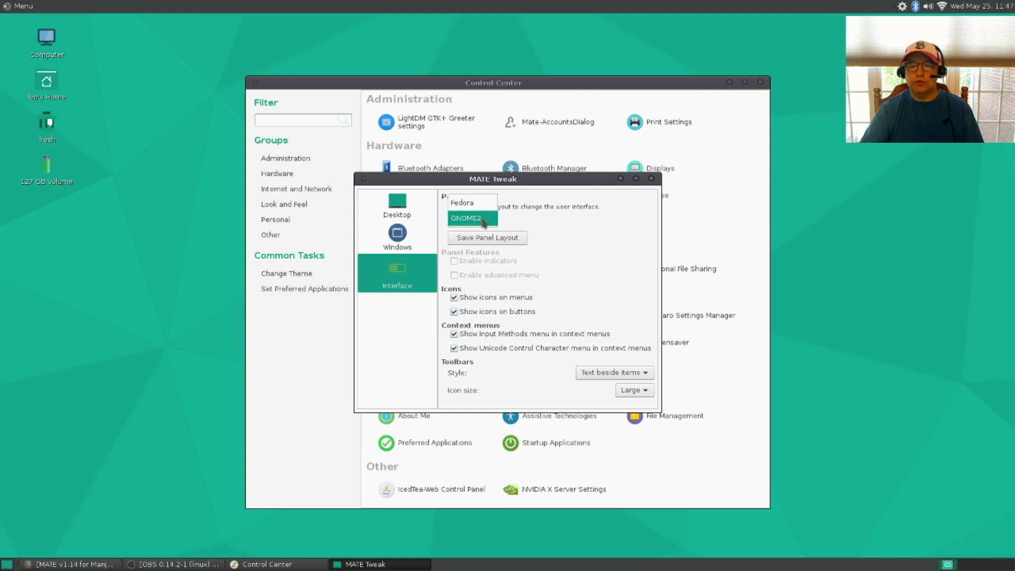
left_click(412, 301)
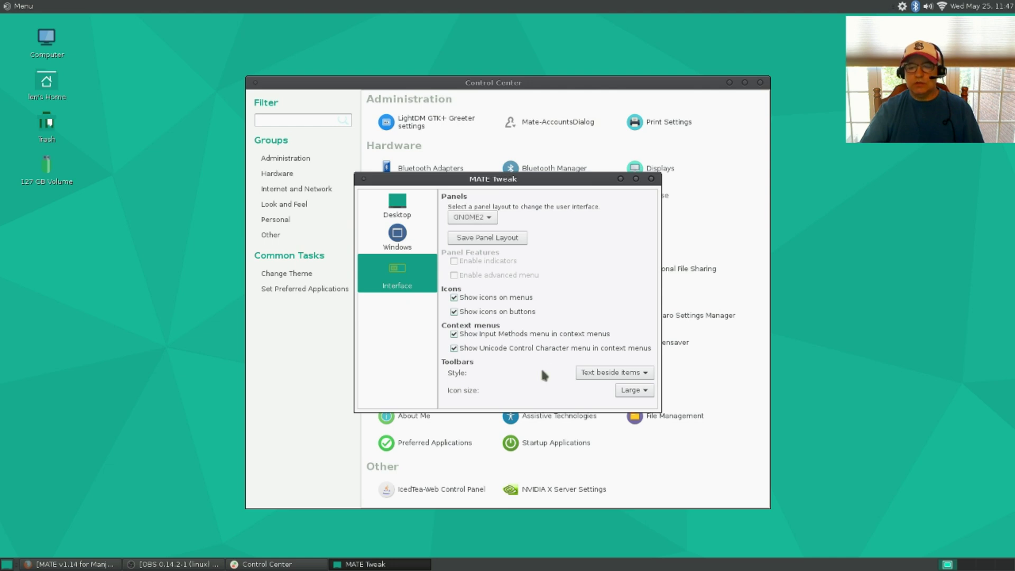
left_click_drag(556, 185, 846, 287)
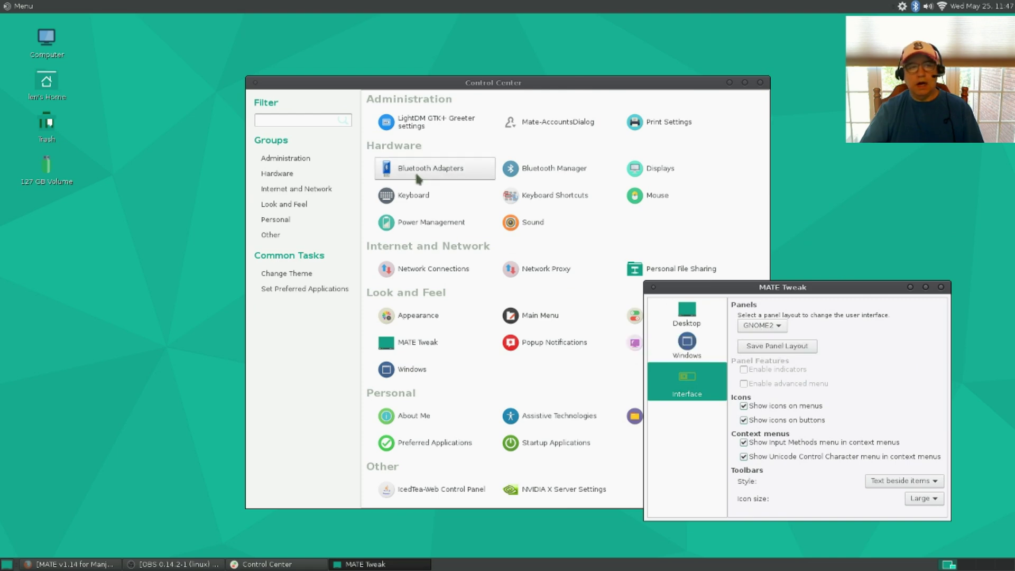
Browse all application categories in the main menu, then move the Tweak window to the upper right.
left_click(7, 10)
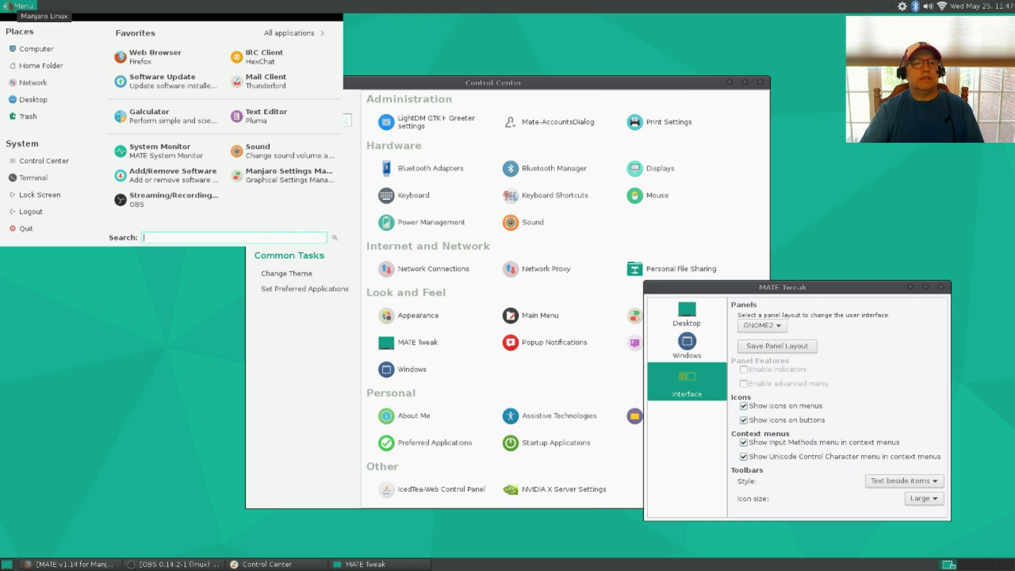
left_click(317, 33)
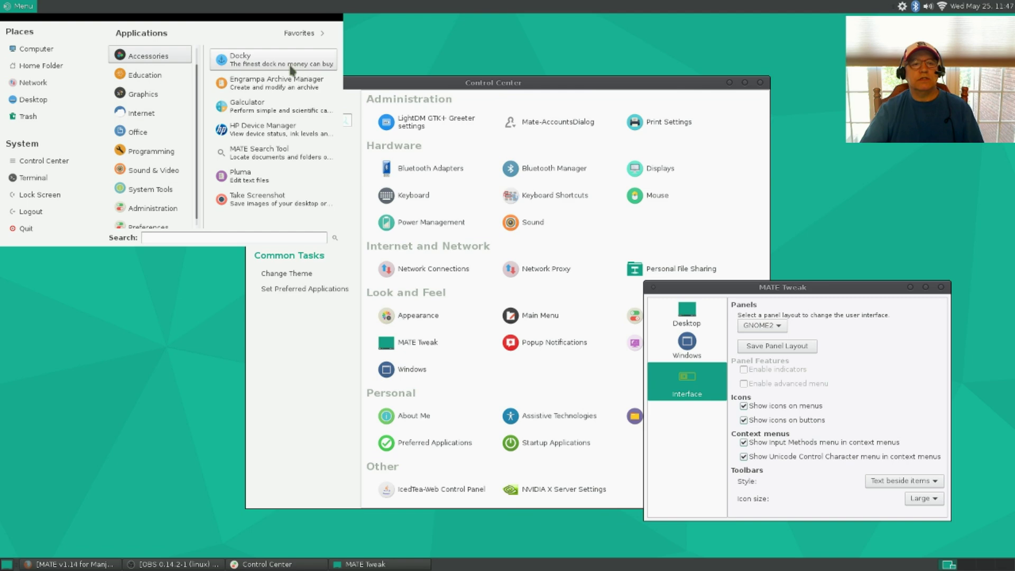
left_click(389, 53)
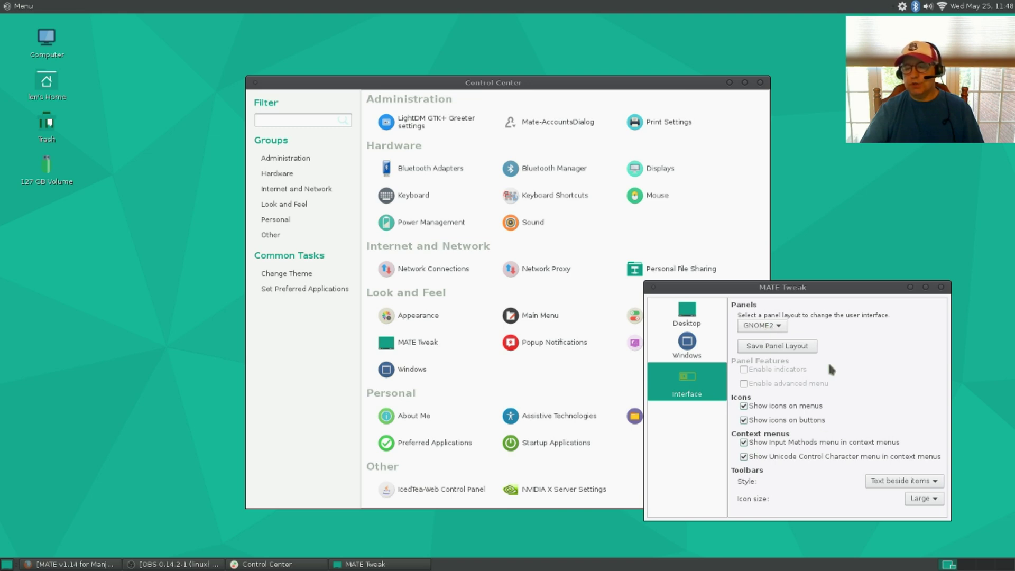
left_click_drag(868, 289, 917, 139)
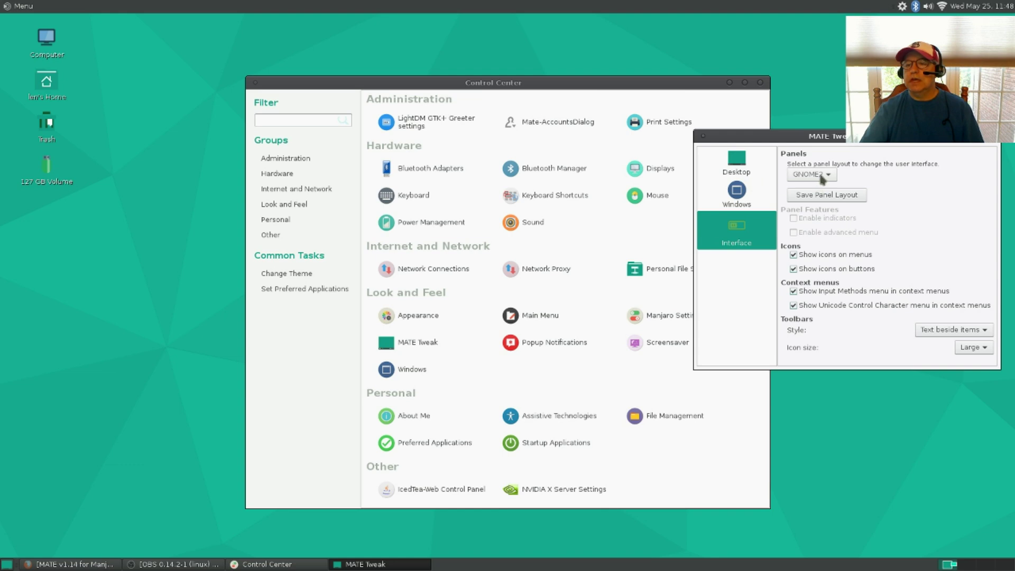
Try the Fedora panel layout, inspect its System menu, then revert to the GNOME2 layout.
left_click(802, 160)
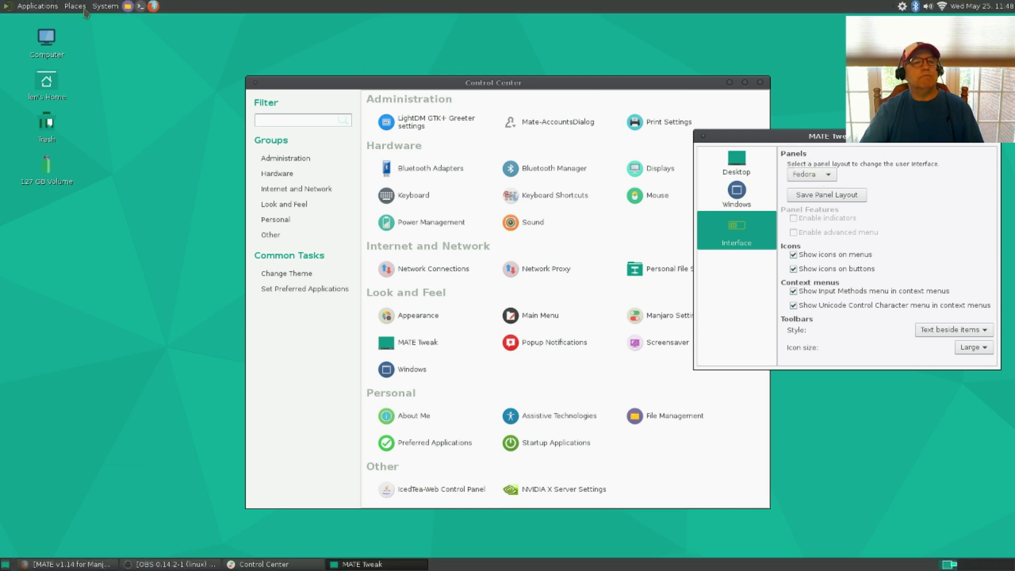
left_click(53, 7)
mouse_move(107, 11)
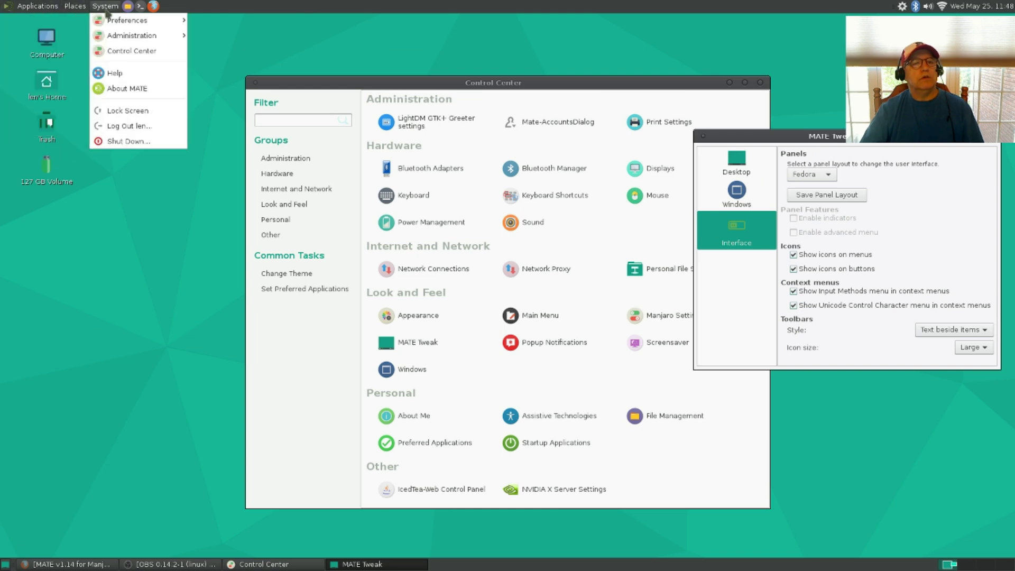
left_click(254, 57)
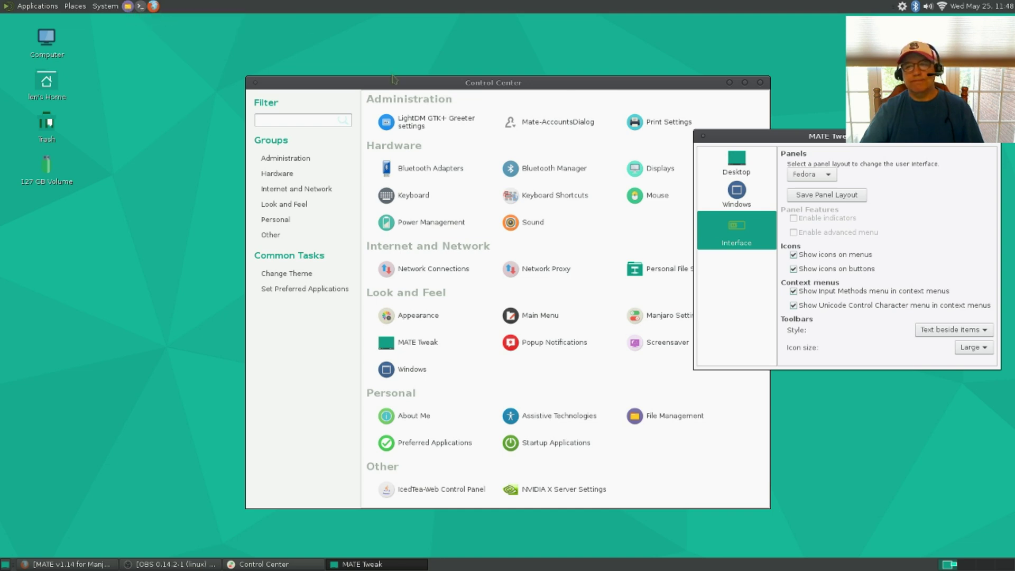
left_click(795, 177)
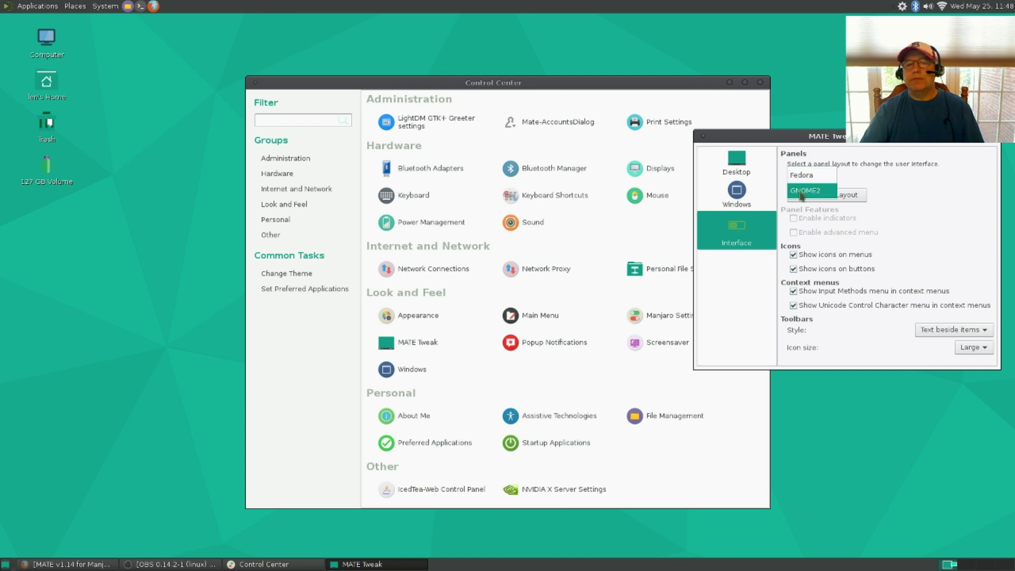
left_click(801, 194)
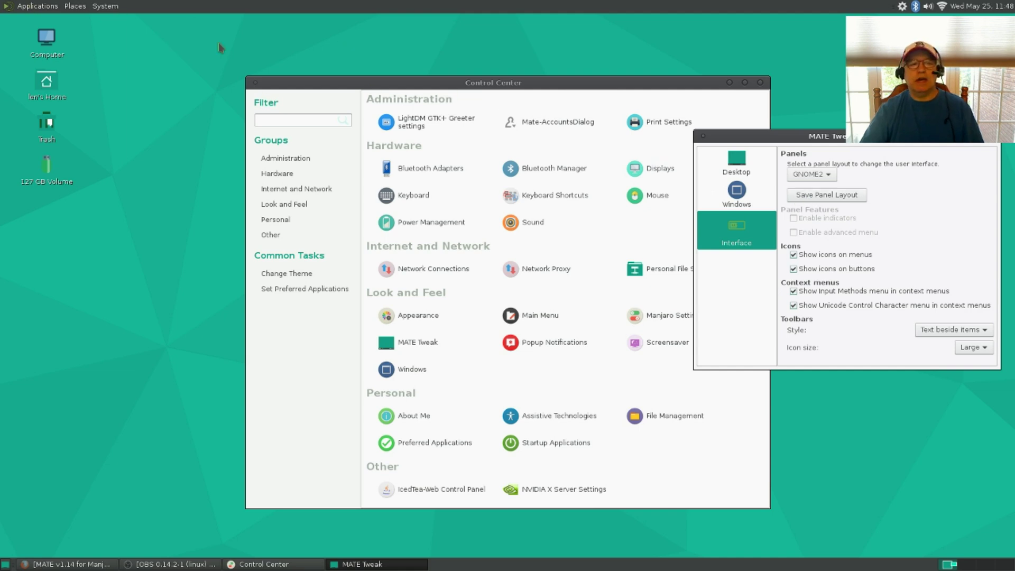
Add the MATE Menu applet to the top panel.
right_click(158, 9)
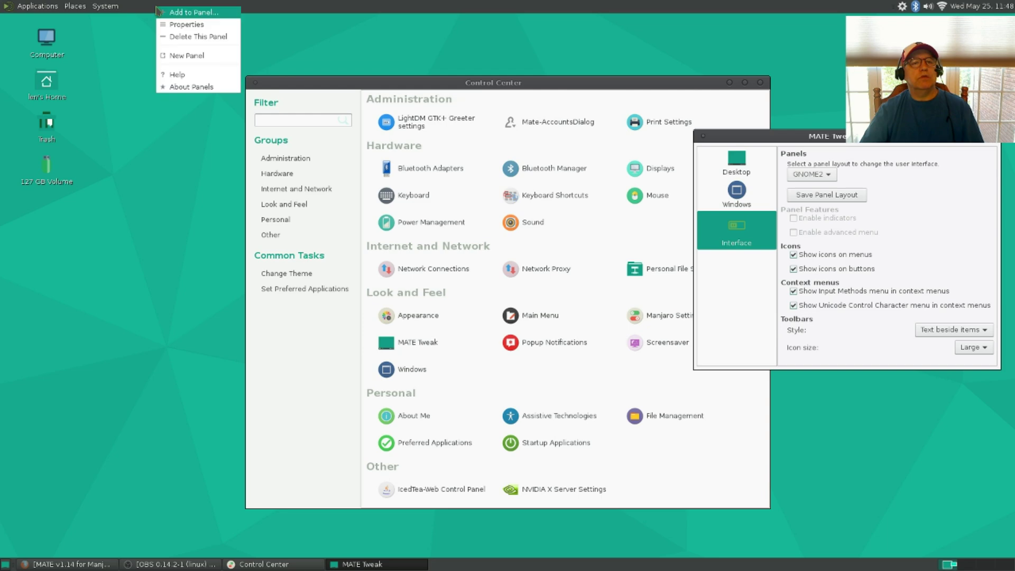
left_click(178, 12)
scroll(397, 291, "down", 15)
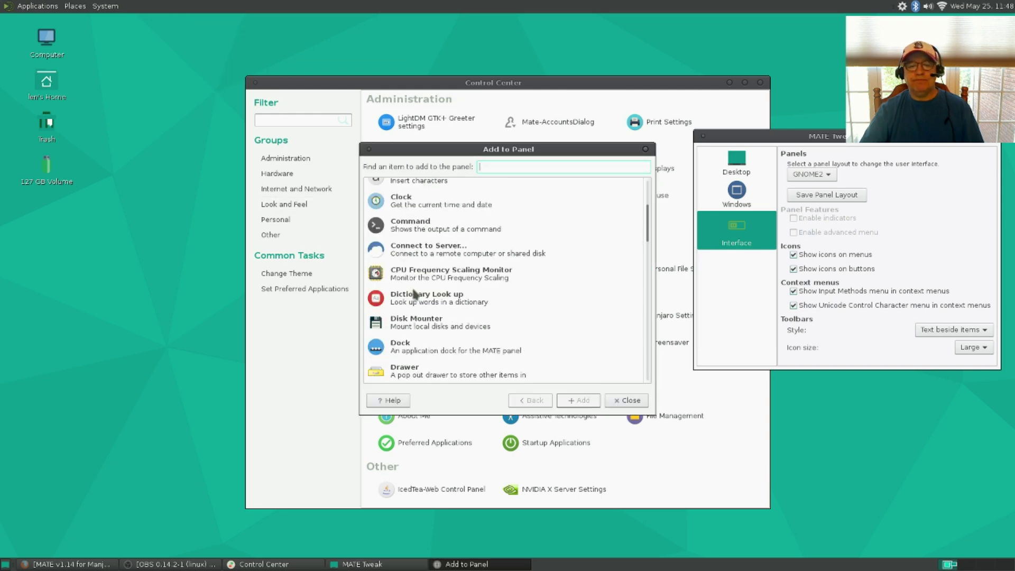
scroll(416, 294, "down", 2)
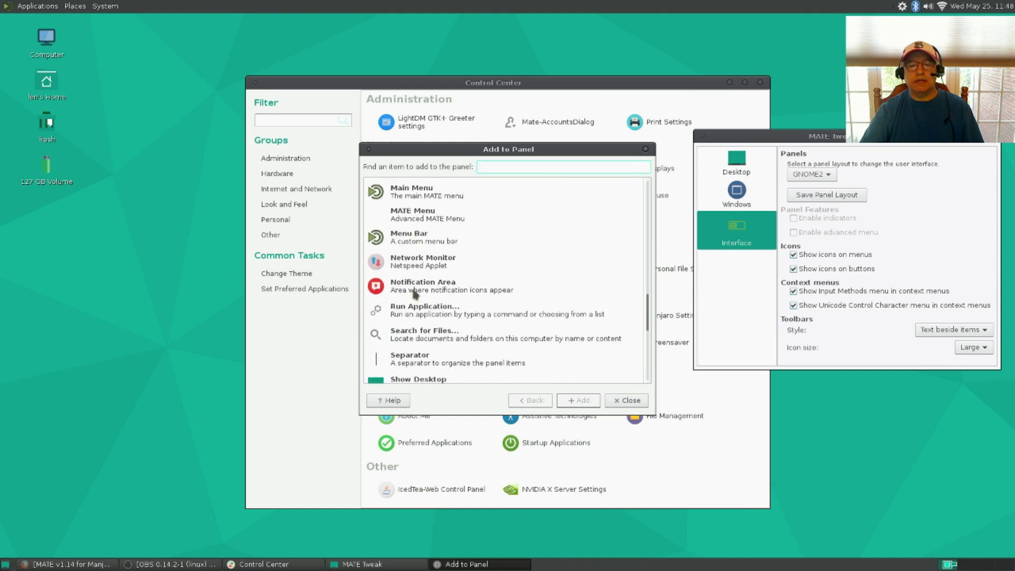
left_click(433, 221)
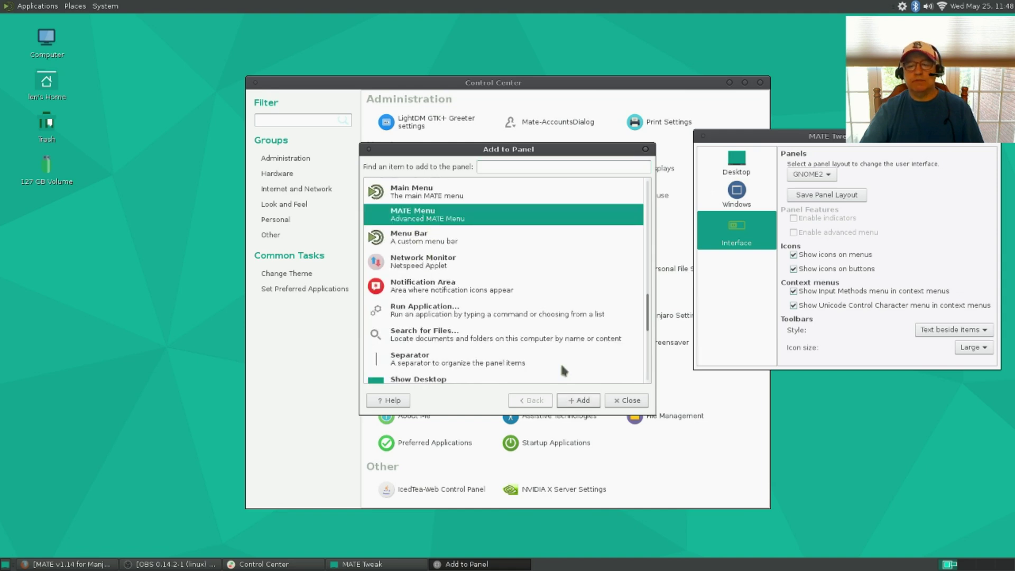
left_click(574, 403)
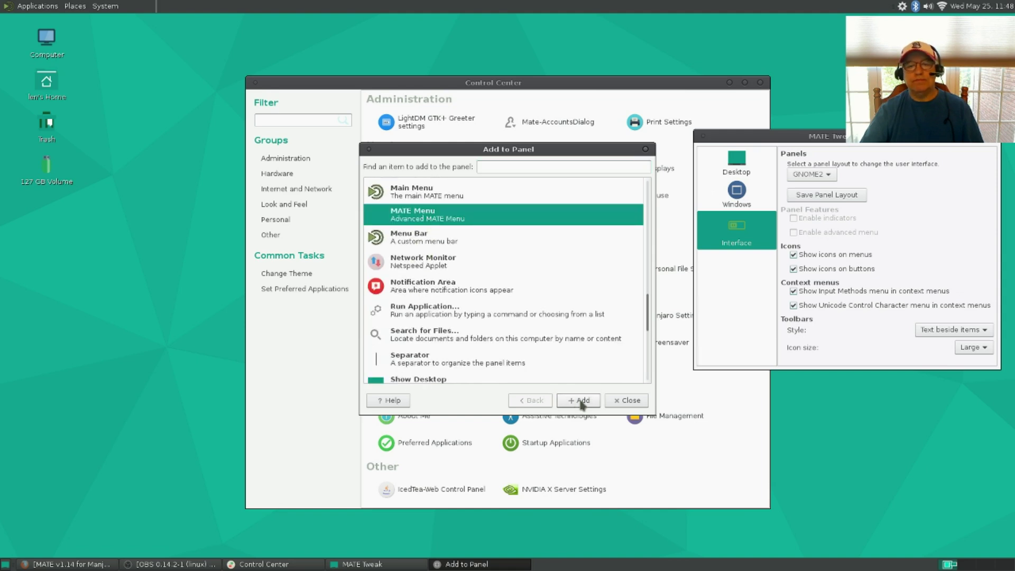
left_click(638, 404)
Remove the Applications/Places/System menu bar and move the MATE Menu to the panel's left edge.
right_click(82, 4)
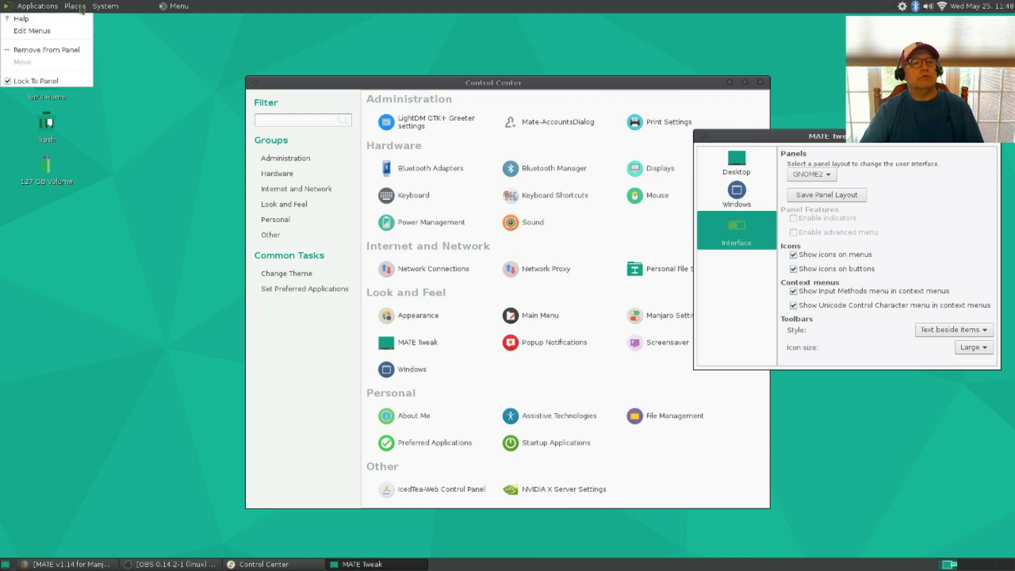
left_click(21, 53)
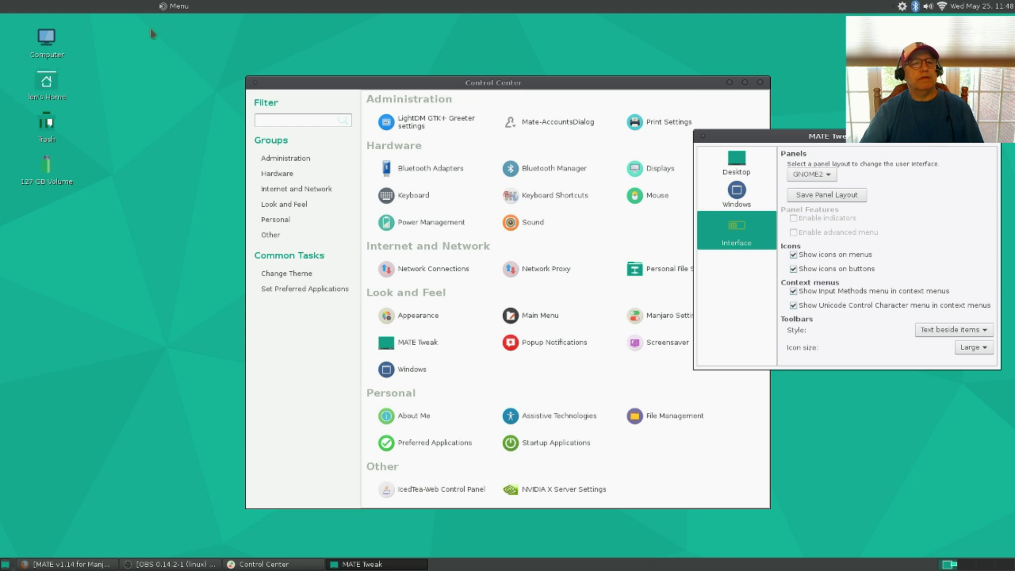
right_click(164, 7)
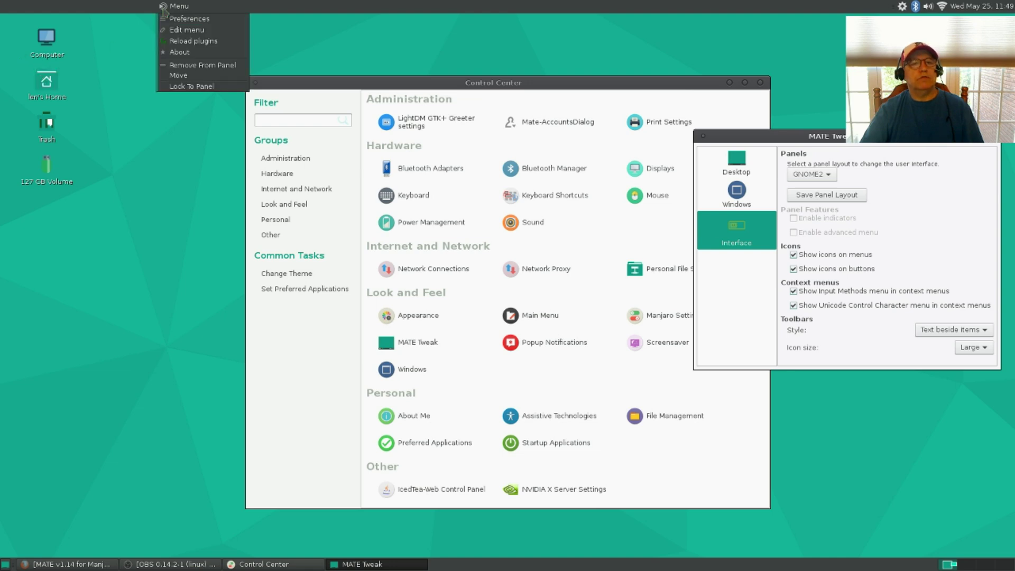
left_click(183, 75)
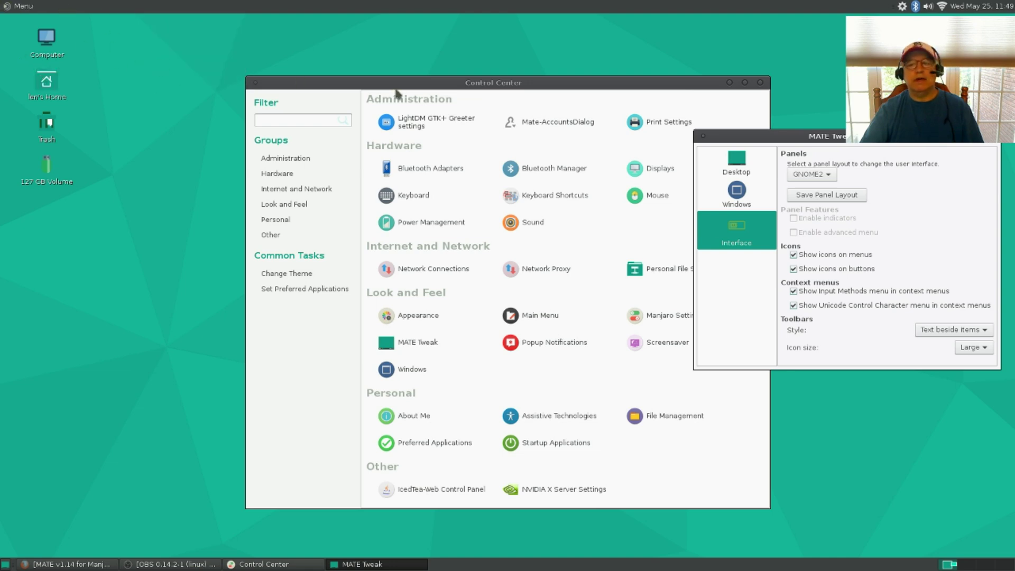
Save the current panels as a custom layout and verify it appears in the Panels list.
left_click(821, 195)
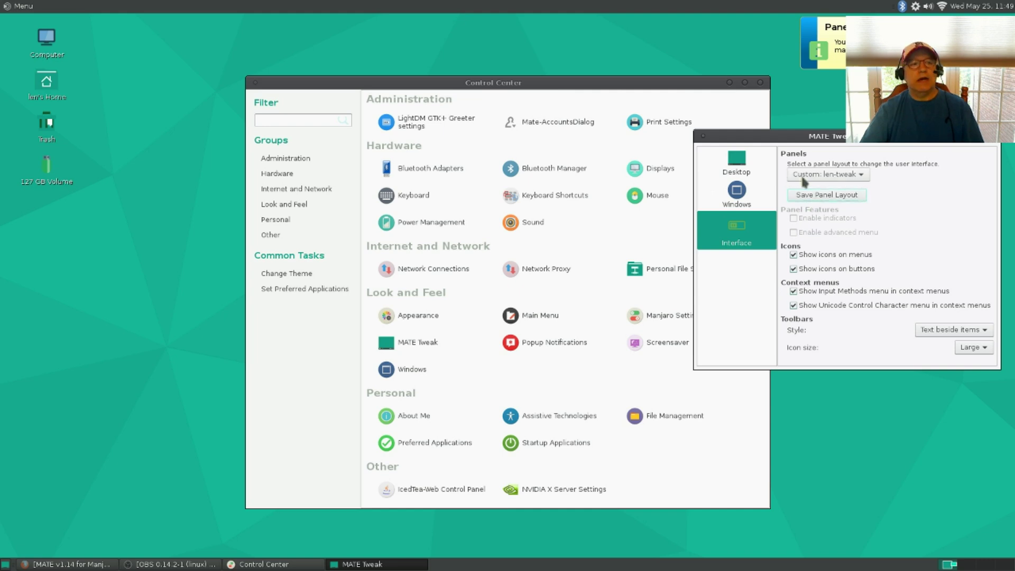
left_click(862, 182)
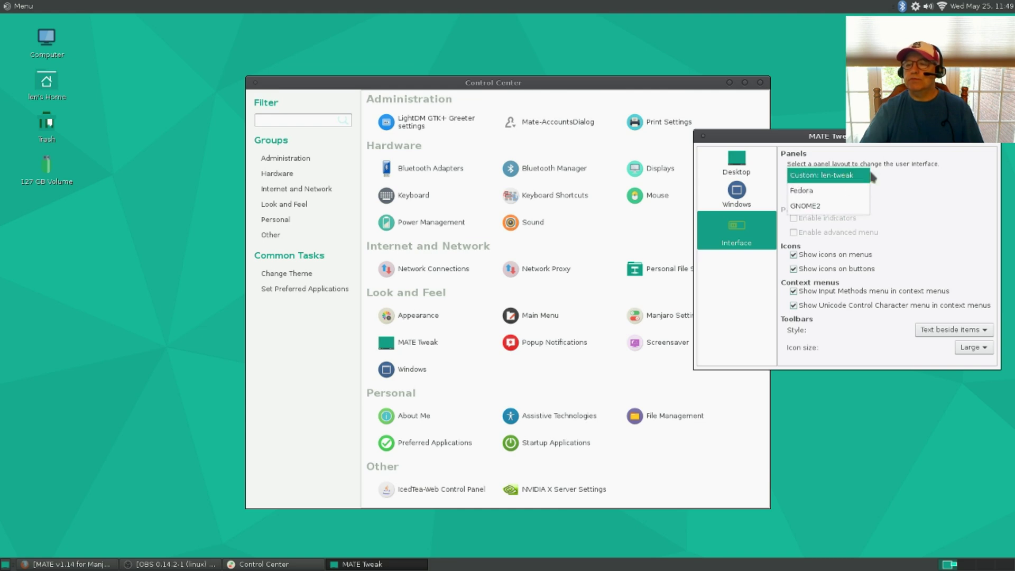
left_click(931, 143)
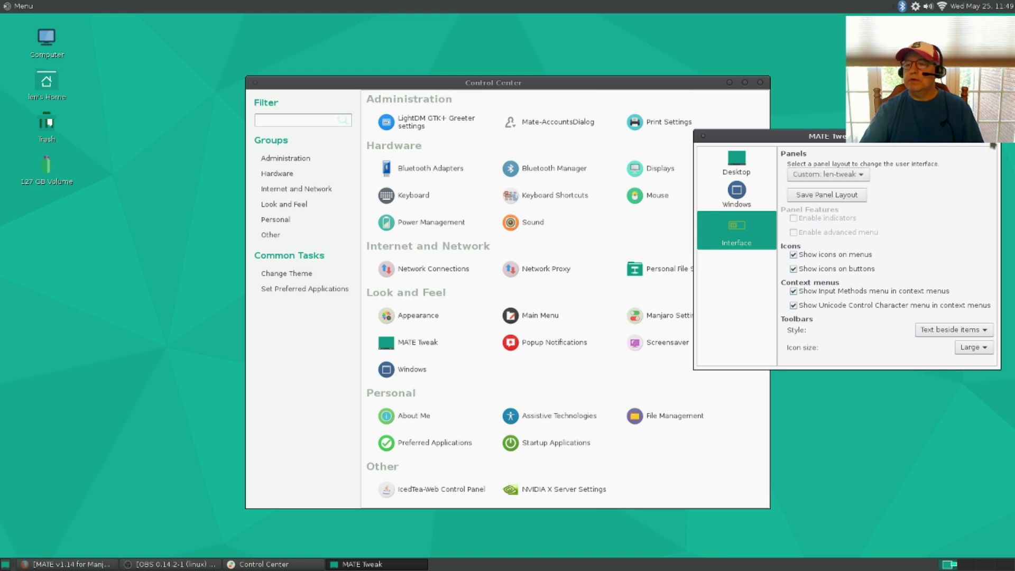
Close MATE Tweak and the Control Center.
left_click(992, 141)
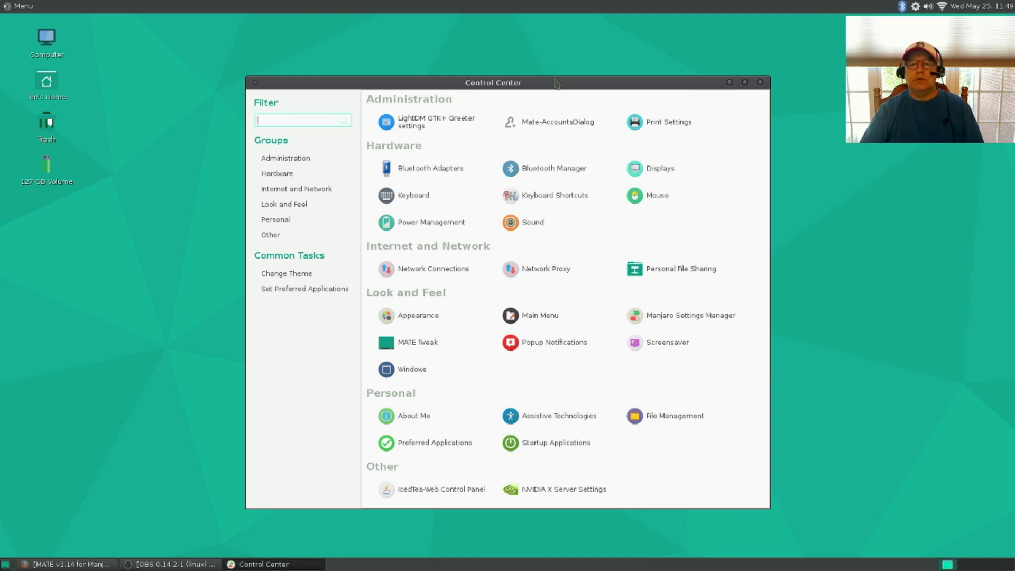
left_click_drag(556, 83, 582, 73)
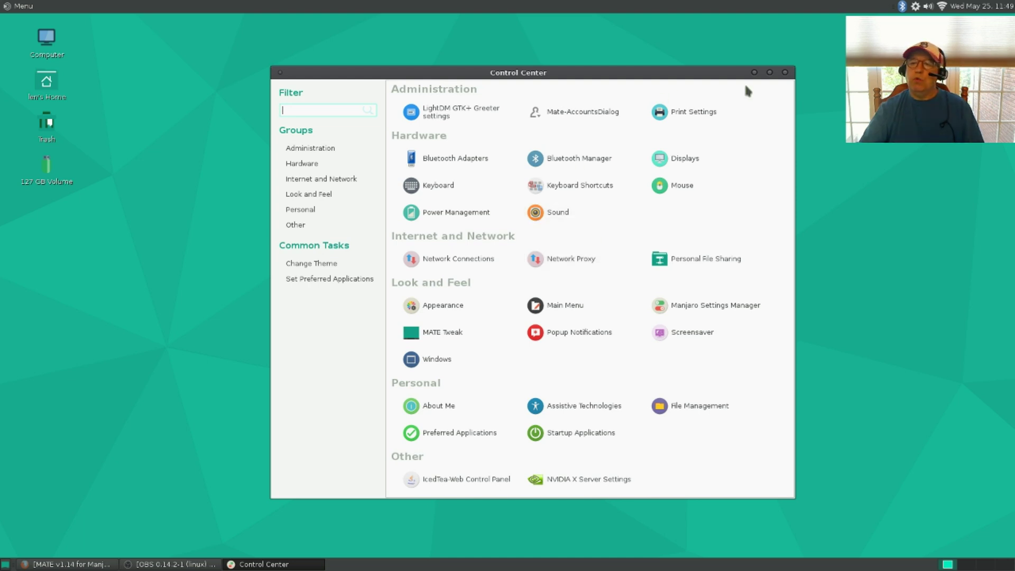
left_click(785, 72)
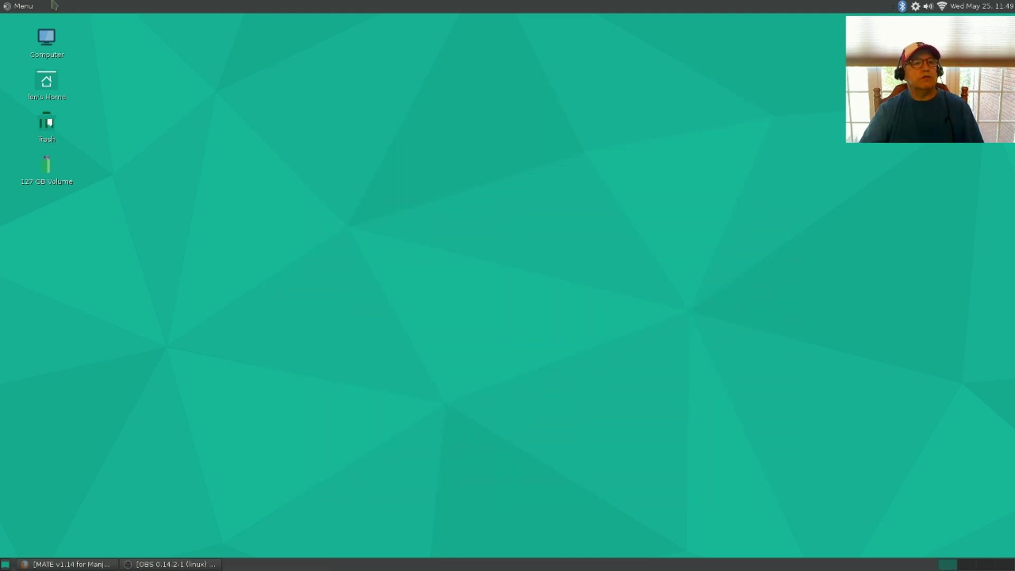
left_click(19, 7)
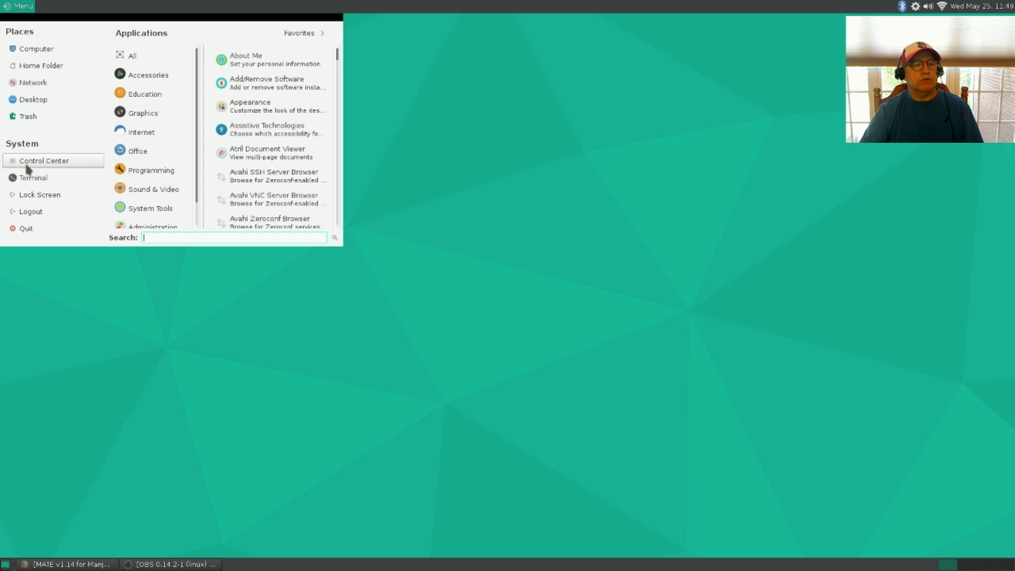
left_click(26, 176)
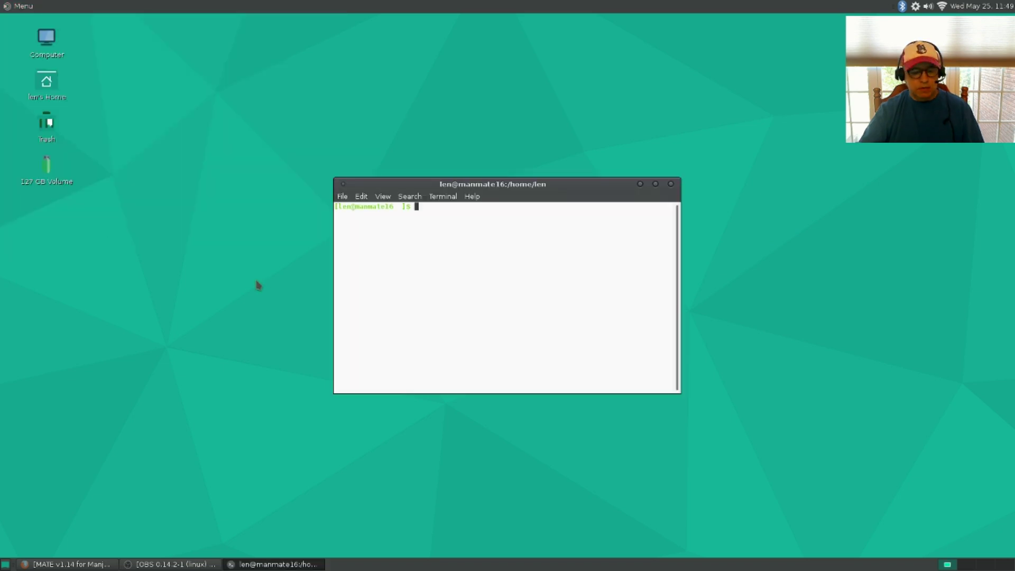
type("sudo ")
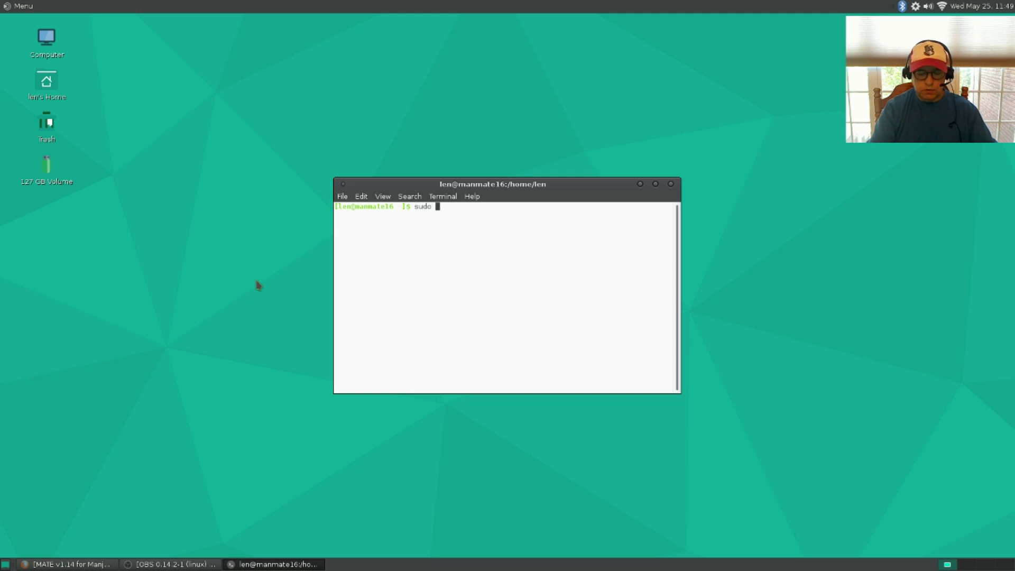
type("pacman")
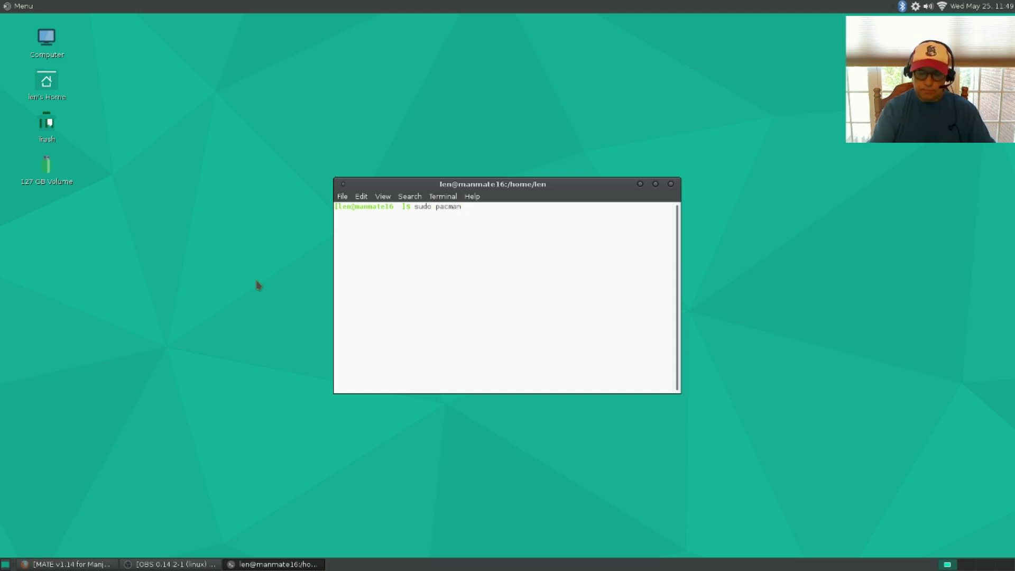
type("-mirro")
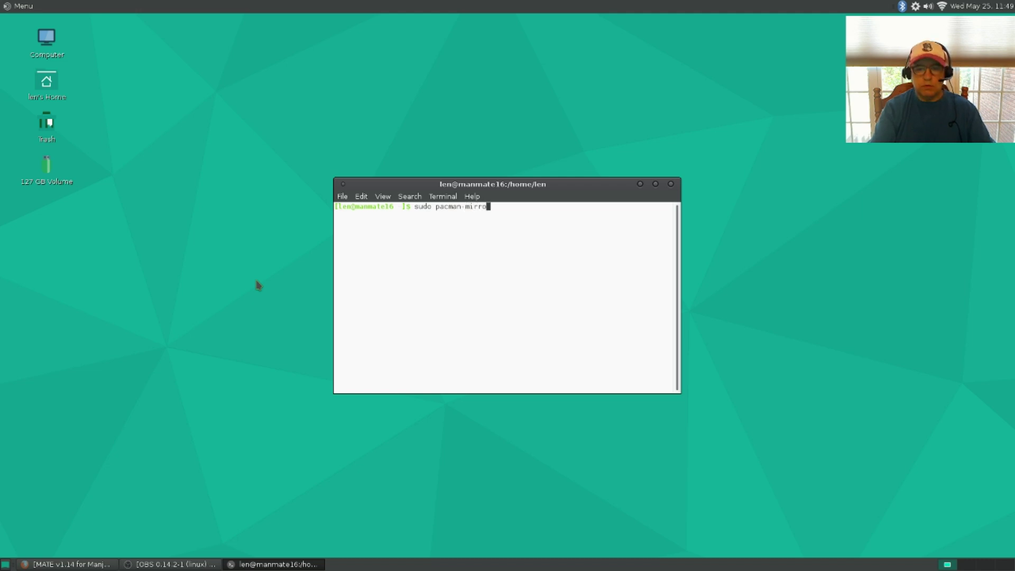
type("s -g")
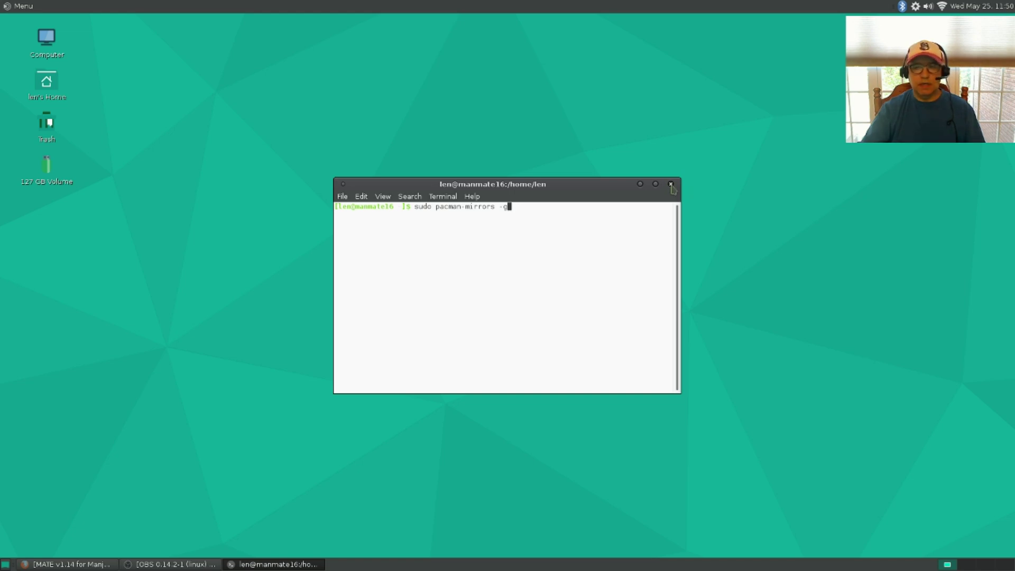
left_click(671, 185)
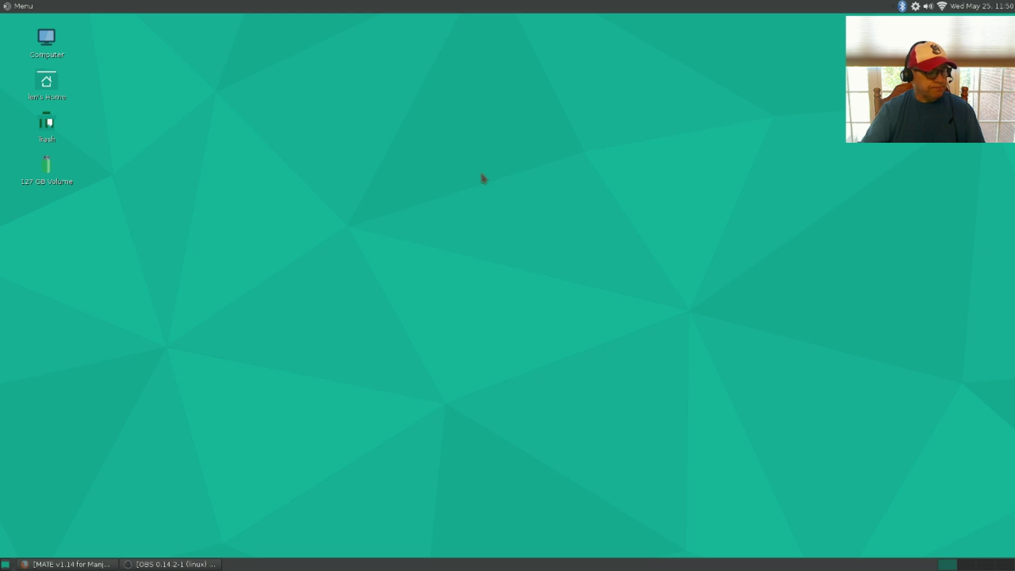
Apply the Vertex-Maia-Dark theme from Control Center's Appearance preferences.
left_click(25, 9)
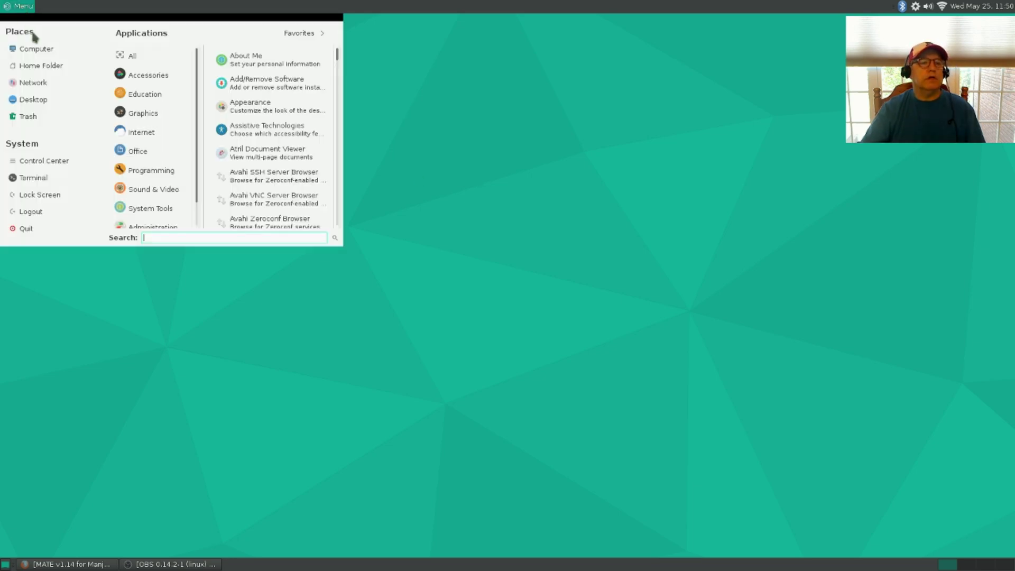
left_click(47, 161)
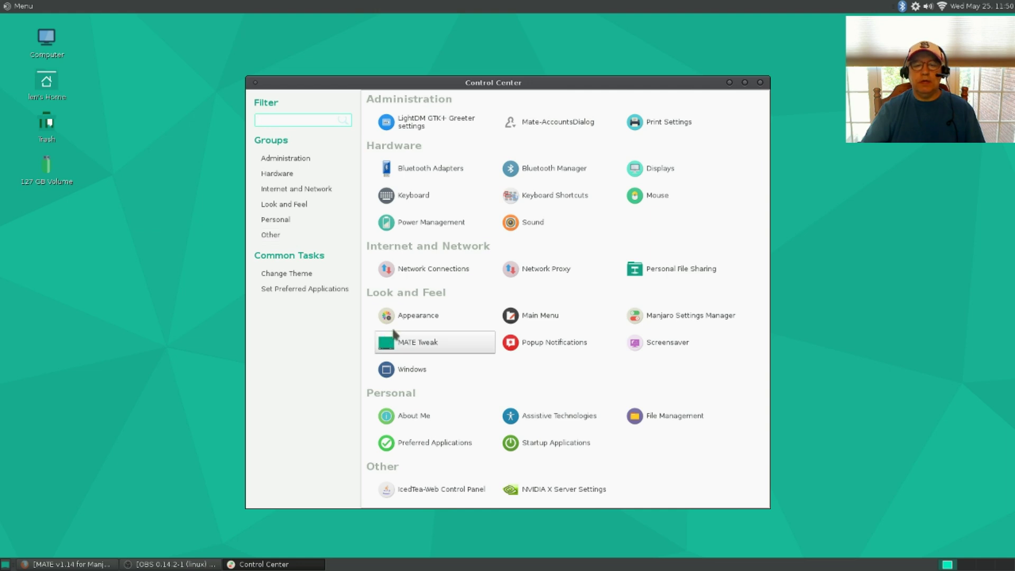
left_click(399, 321)
scroll(349, 248, "down", 5)
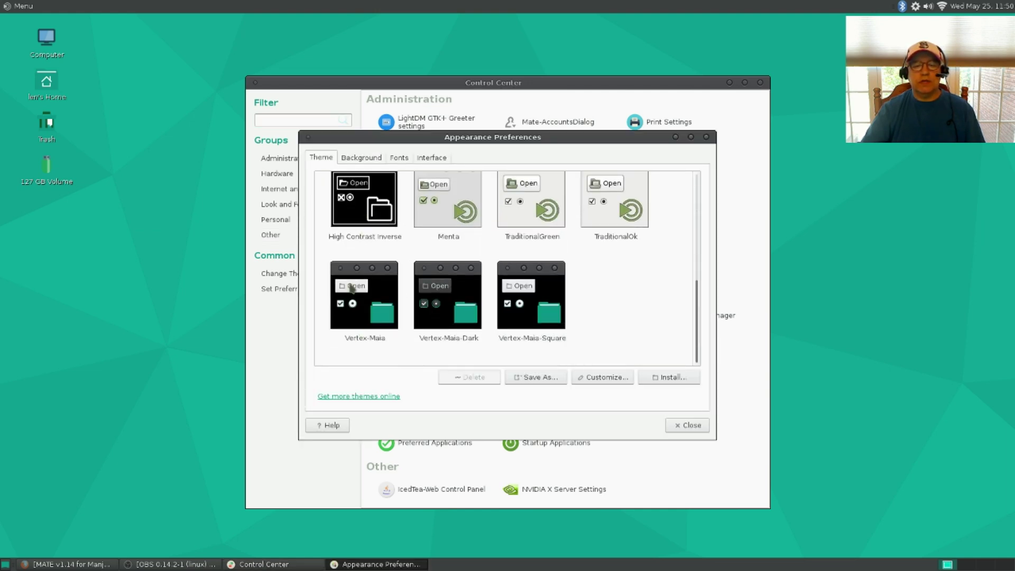
left_click(458, 295)
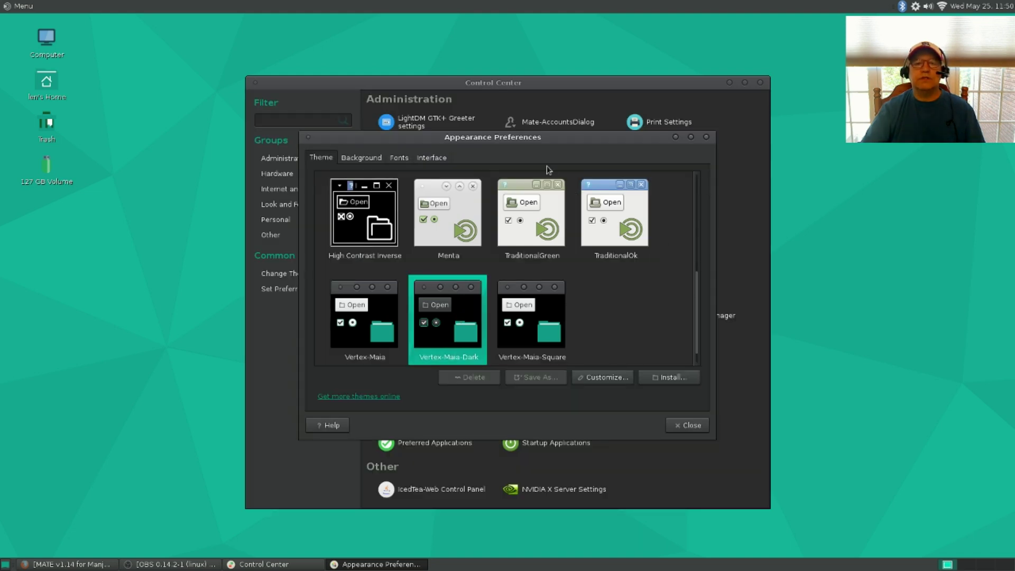
Browse the Background, Fonts and Interface tabs, then close Appearance Preferences.
left_click_drag(490, 142, 737, 223)
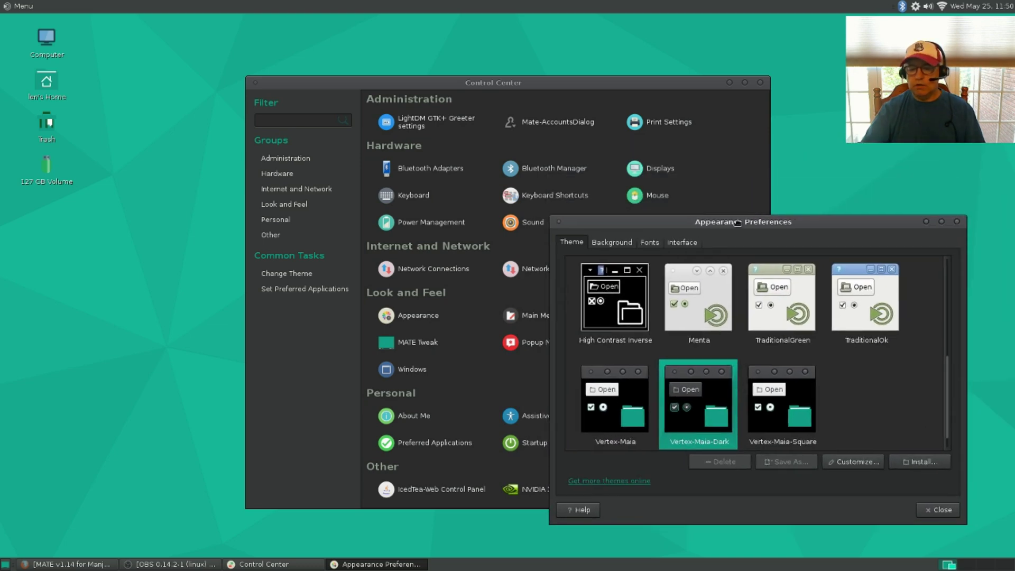
left_click(30, 6)
mouse_move(153, 189)
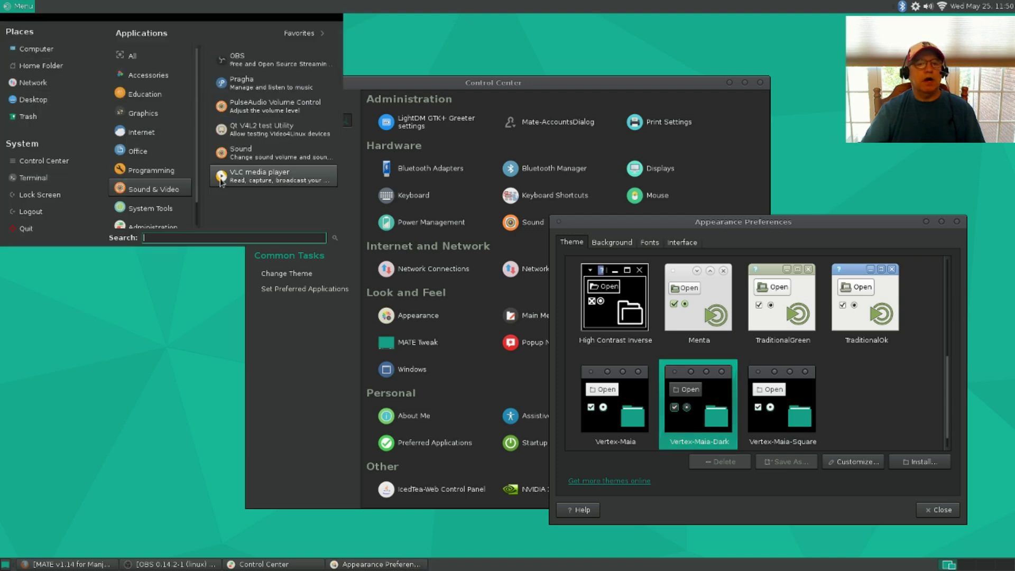
left_click(22, 10)
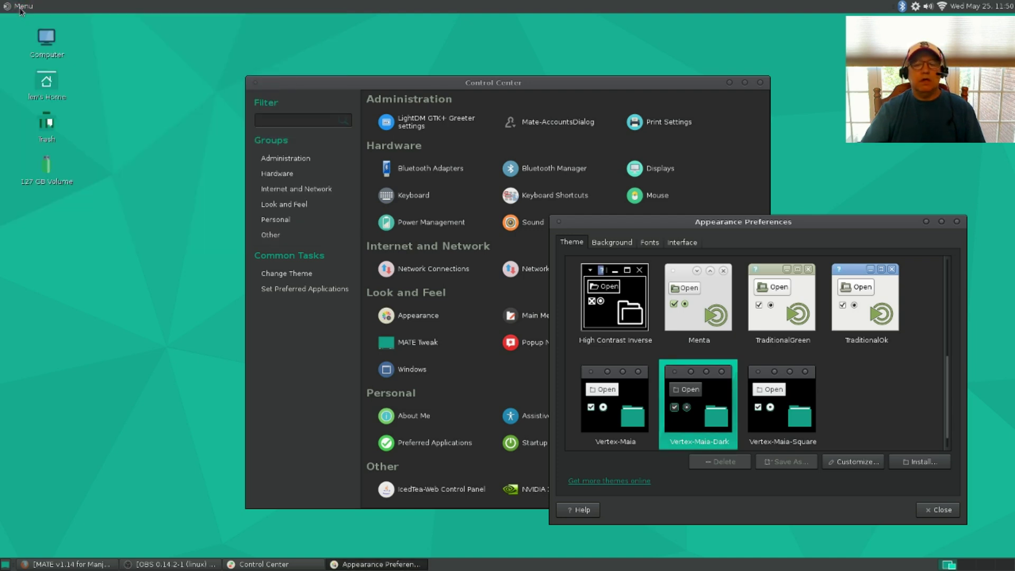
left_click(612, 243)
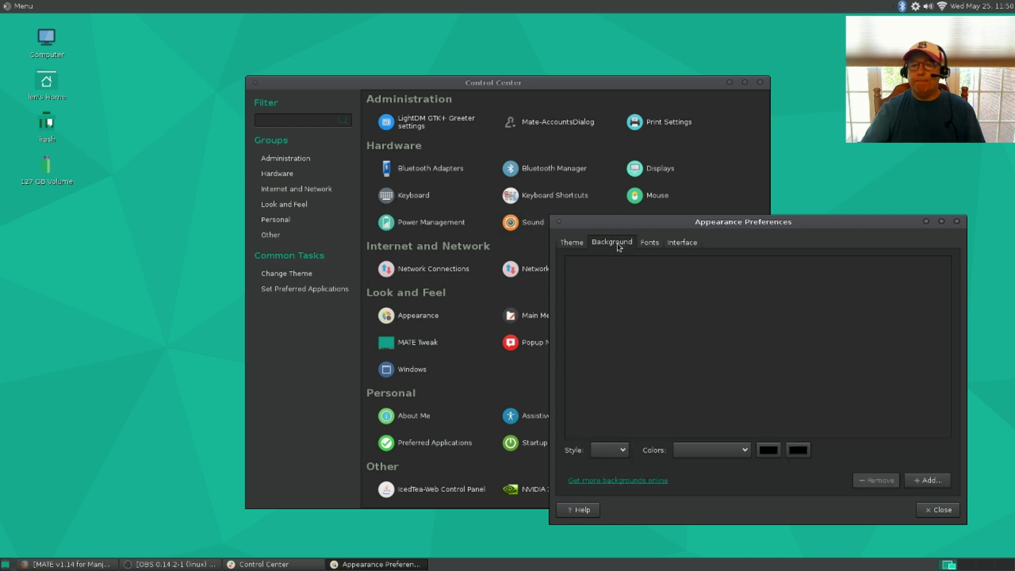
left_click(657, 247)
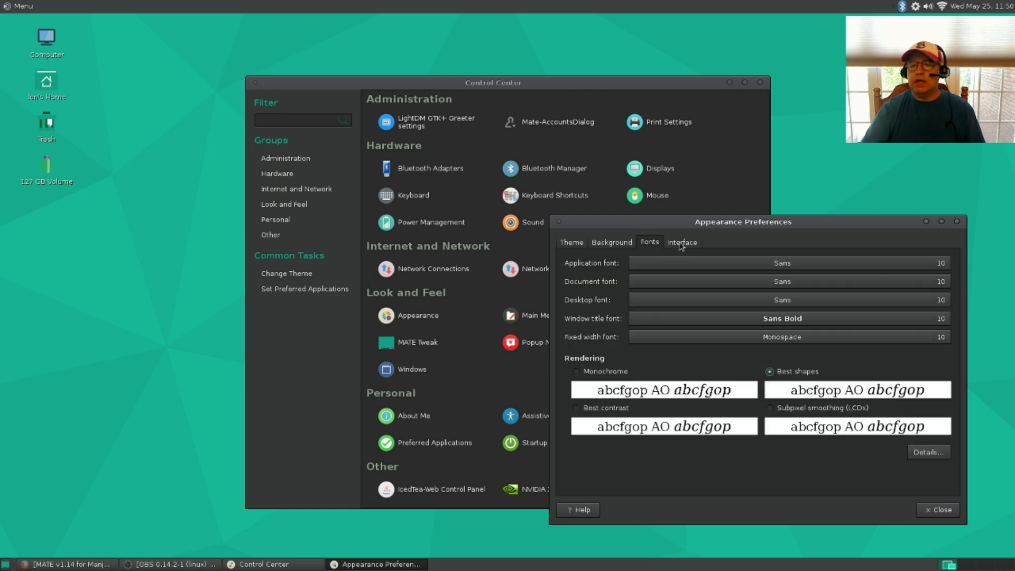
left_click(683, 245)
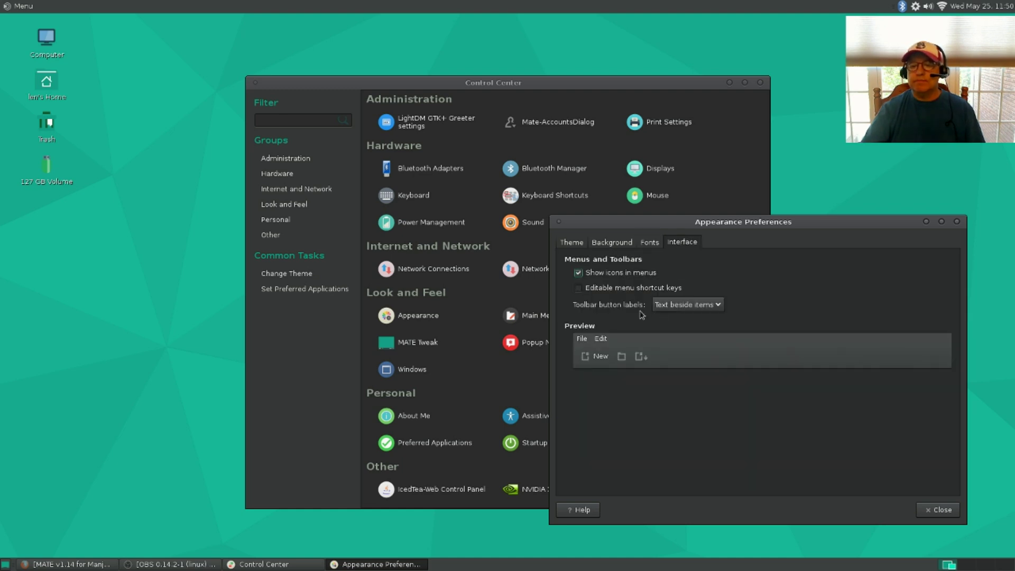
left_click(569, 245)
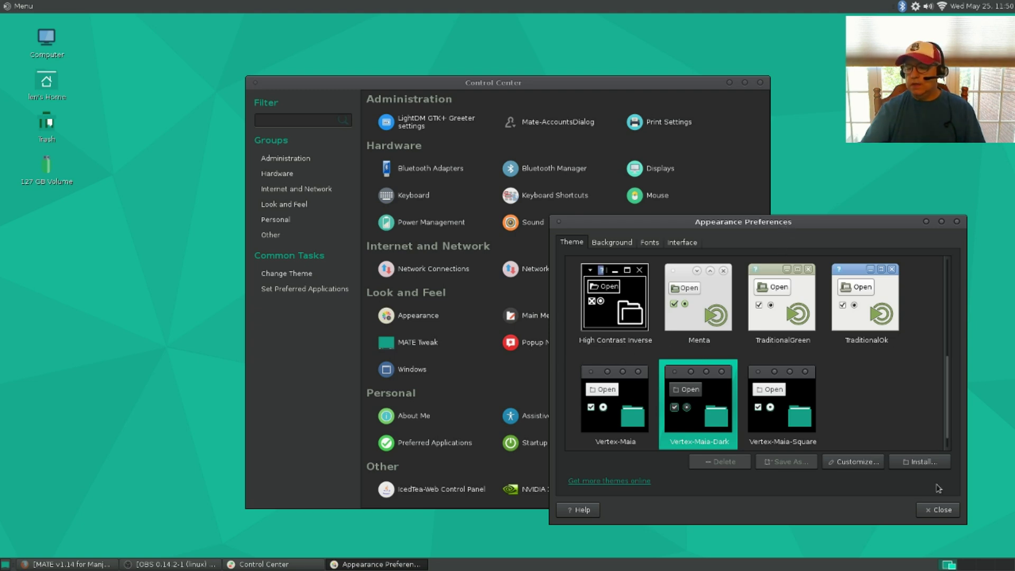
left_click(939, 510)
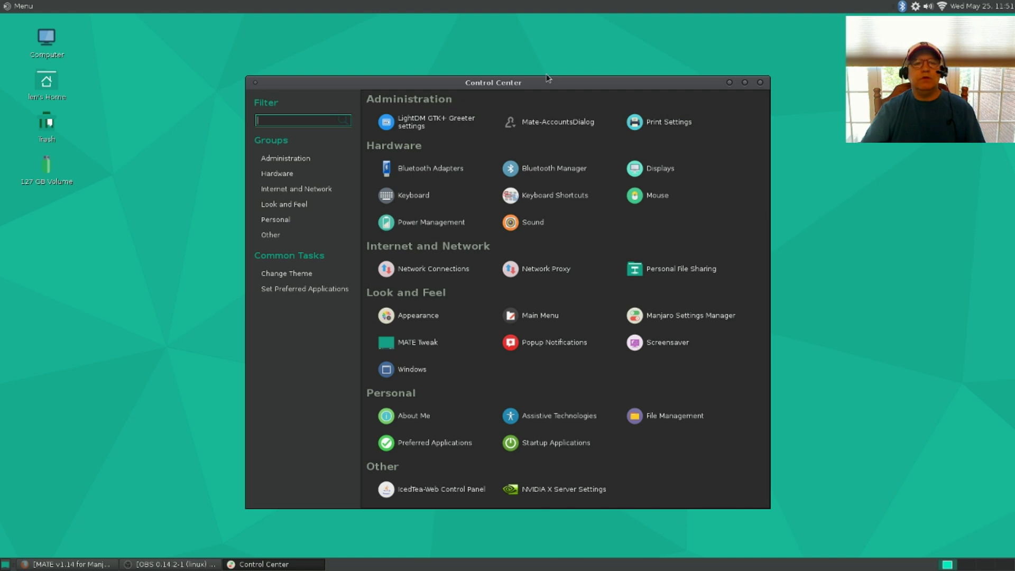
Close Control Center and search for arc-theme packages with yaourt in a new terminal.
left_click(761, 83)
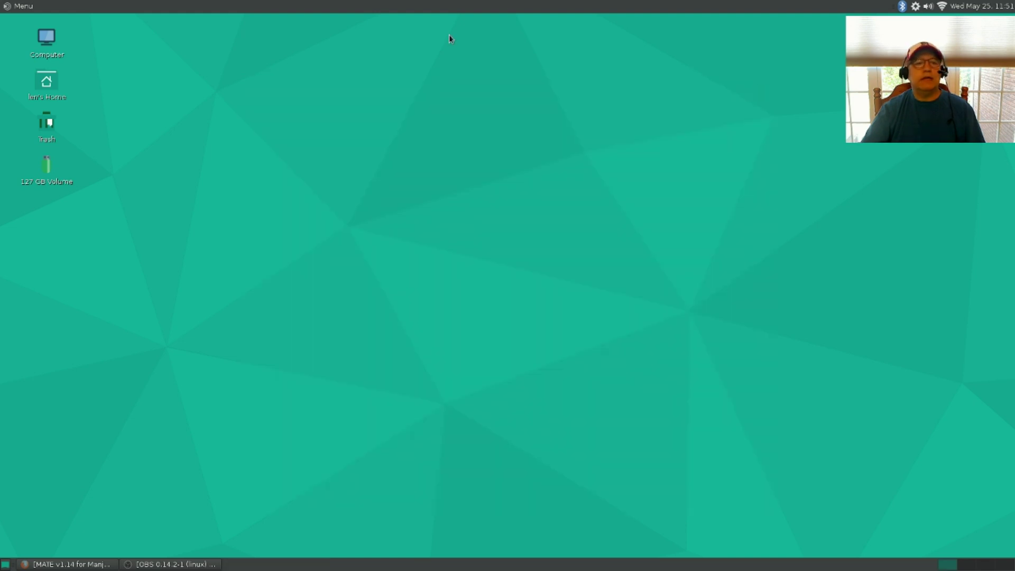
left_click(20, 5)
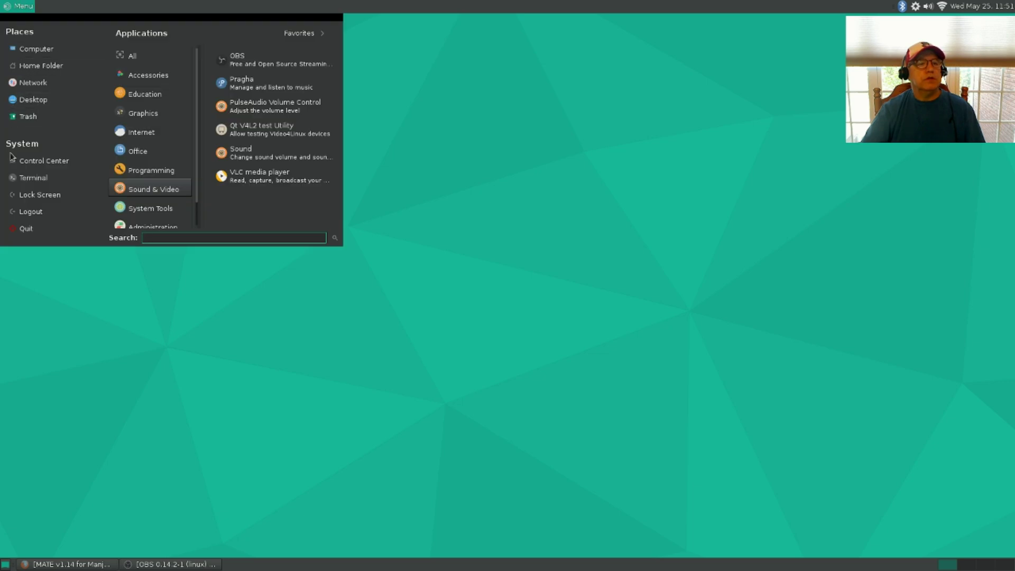
left_click(22, 178)
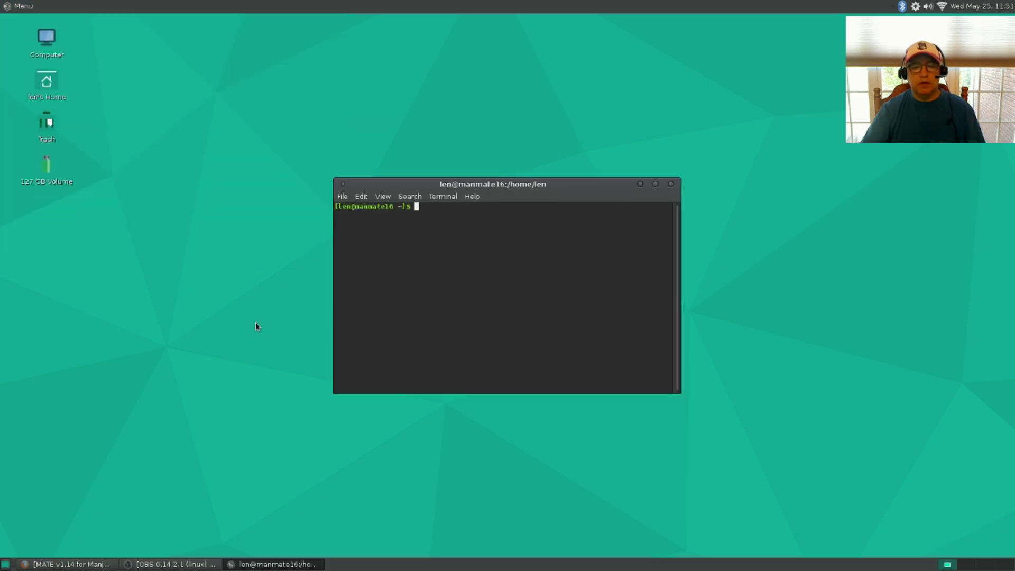
type("yaour")
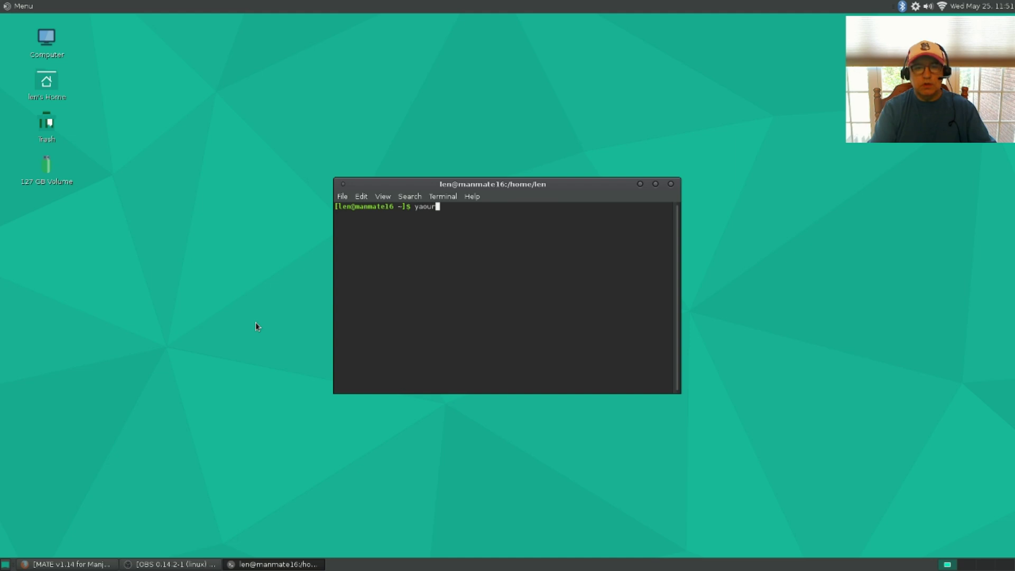
type("t a")
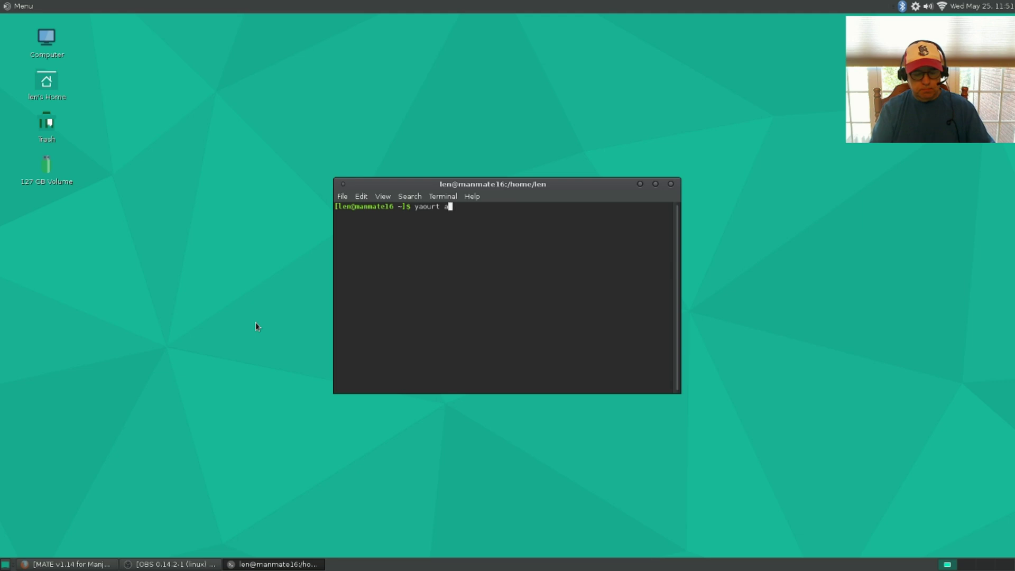
type("rc-theme")
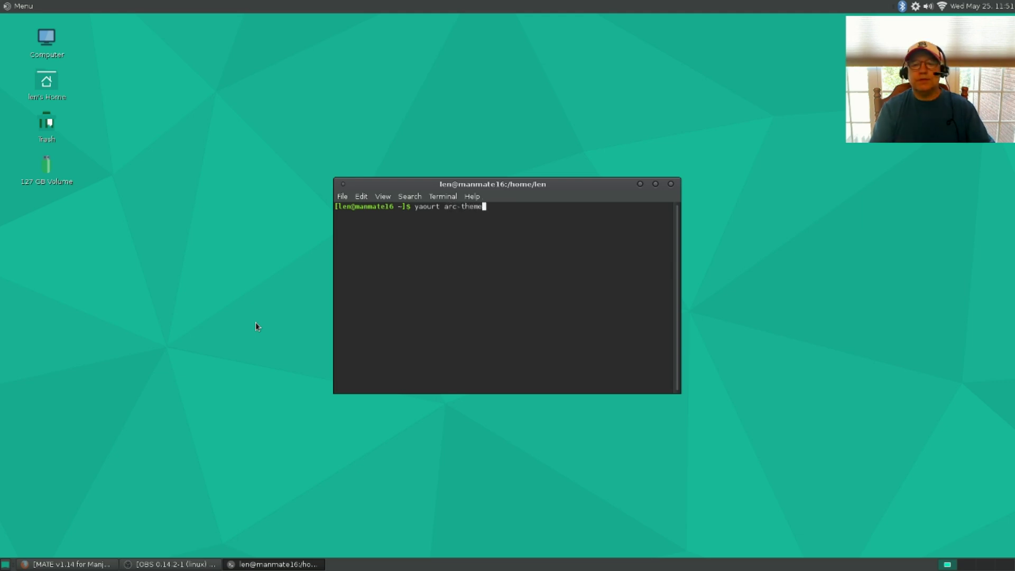
key("Return")
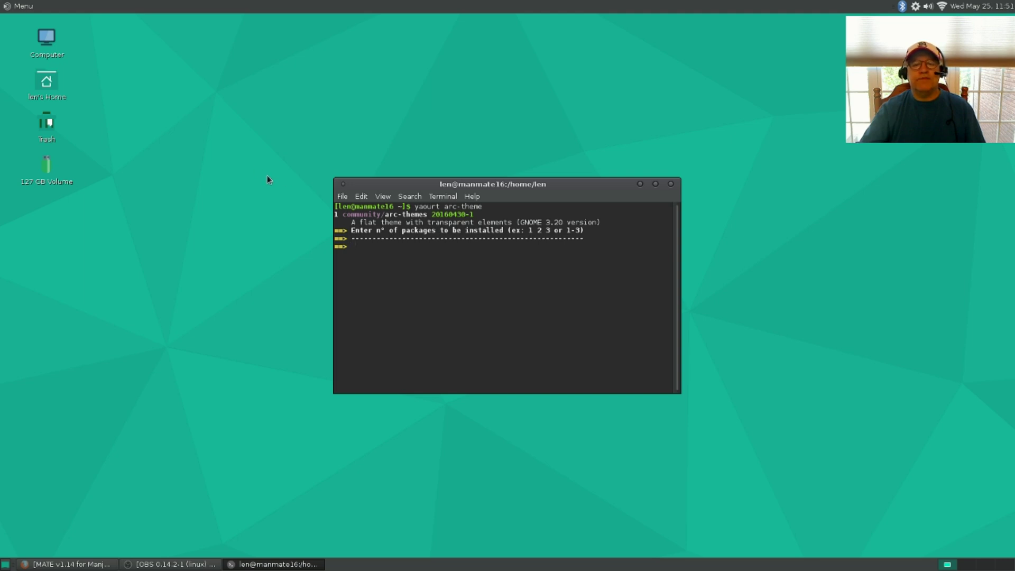
Install result 1, arc-themes, entering the administrator password and confirming the installation.
type("1")
key("Return")
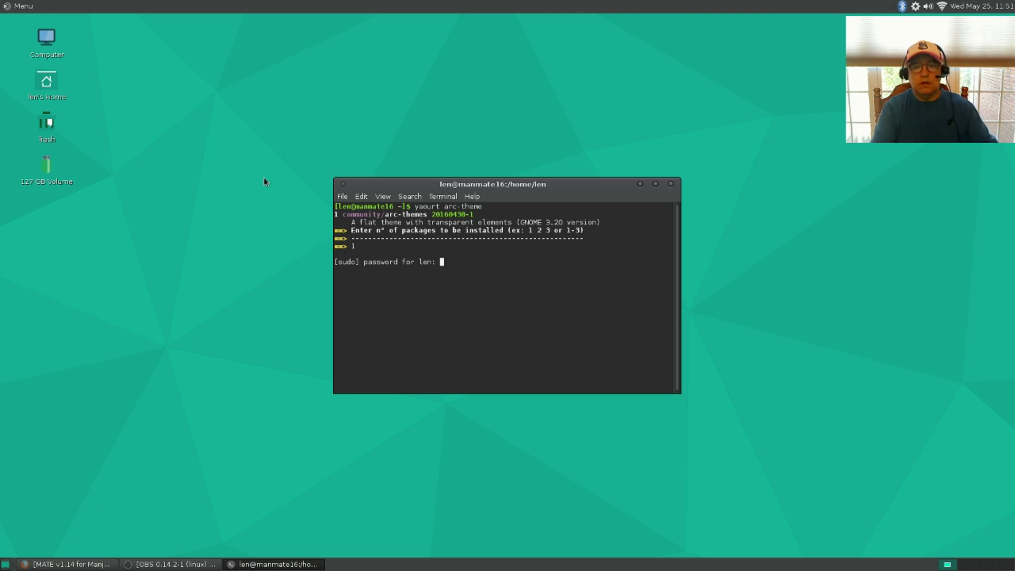
key("Return")
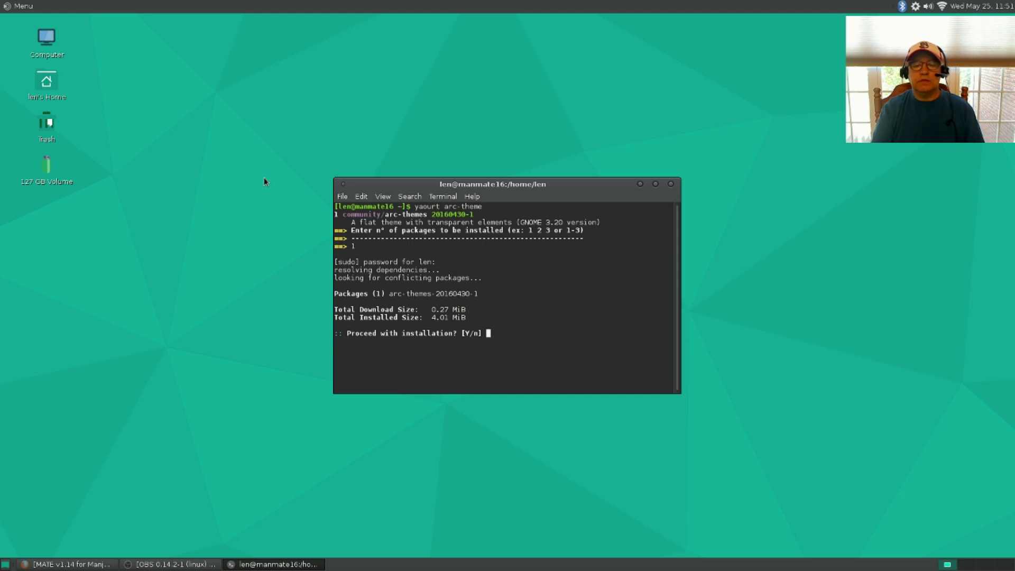
key("Return")
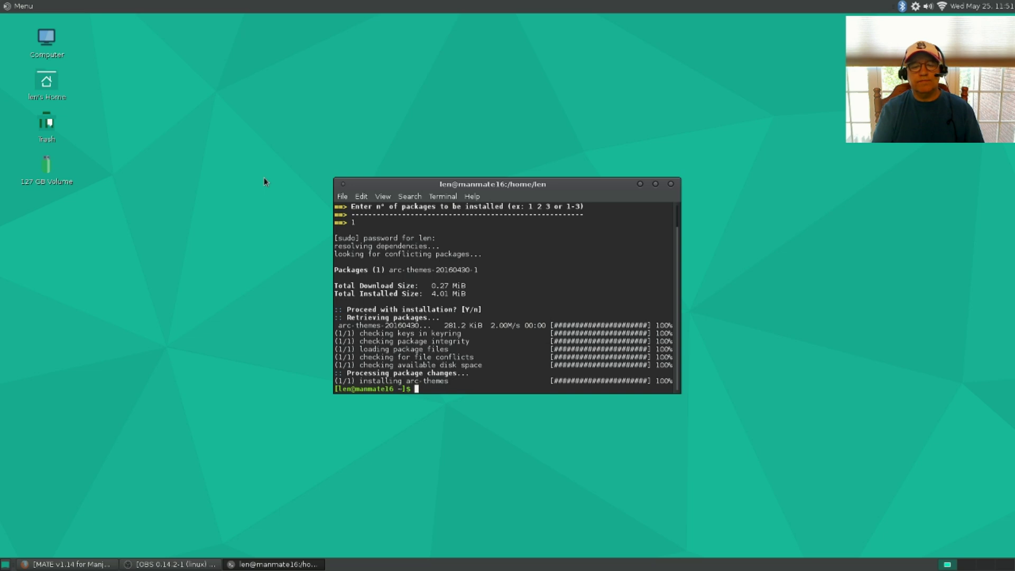
Search yaourt for gtk-theme packages and scroll through the listed results.
key("Up")
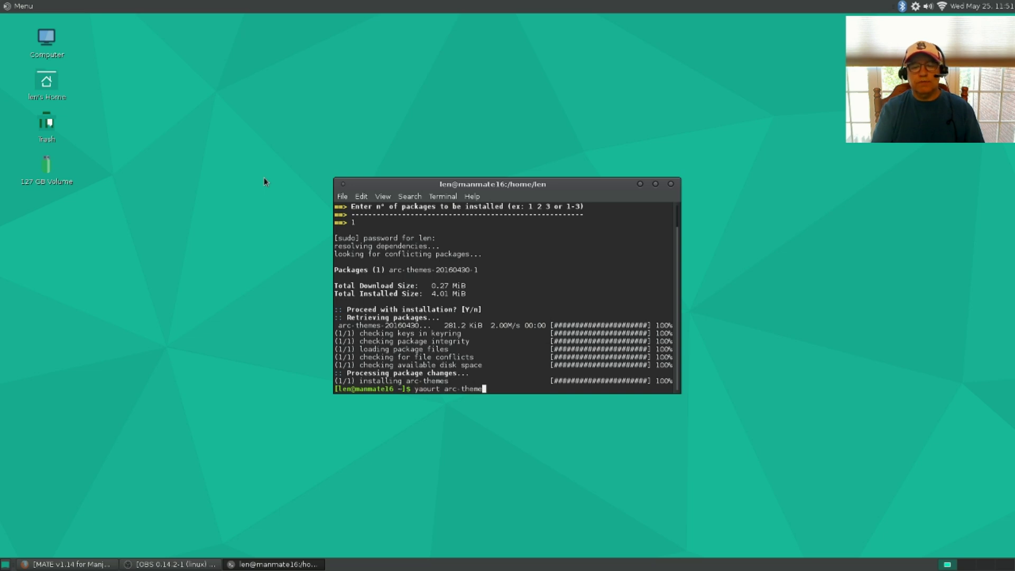
key("BackSpace")
key("BackSpace")
key("BackSpace")
key("BackSpace")
key("BackSpace")
key("BackSpace")
key("BackSpace")
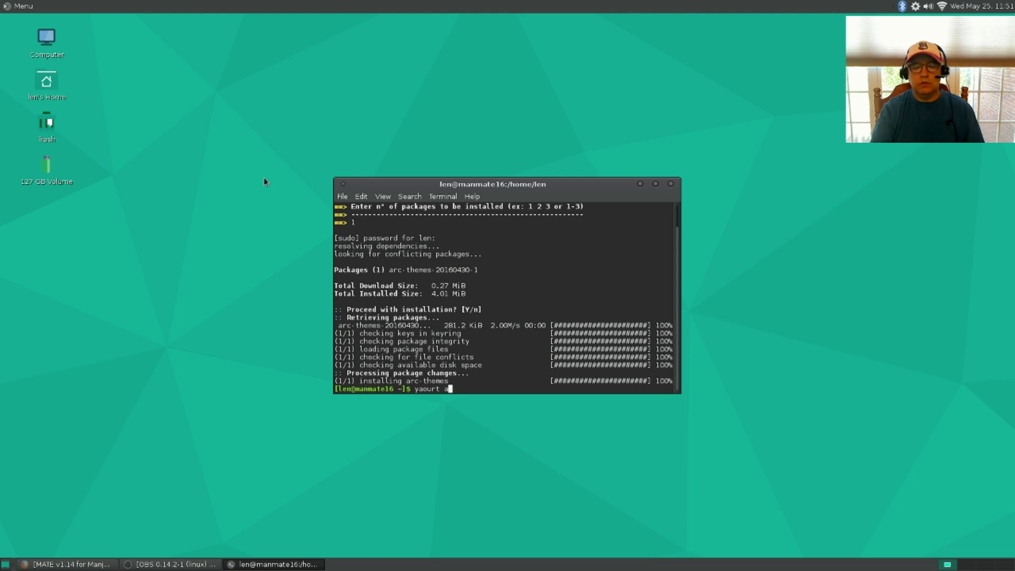
key("BackSpace")
type("gtk-")
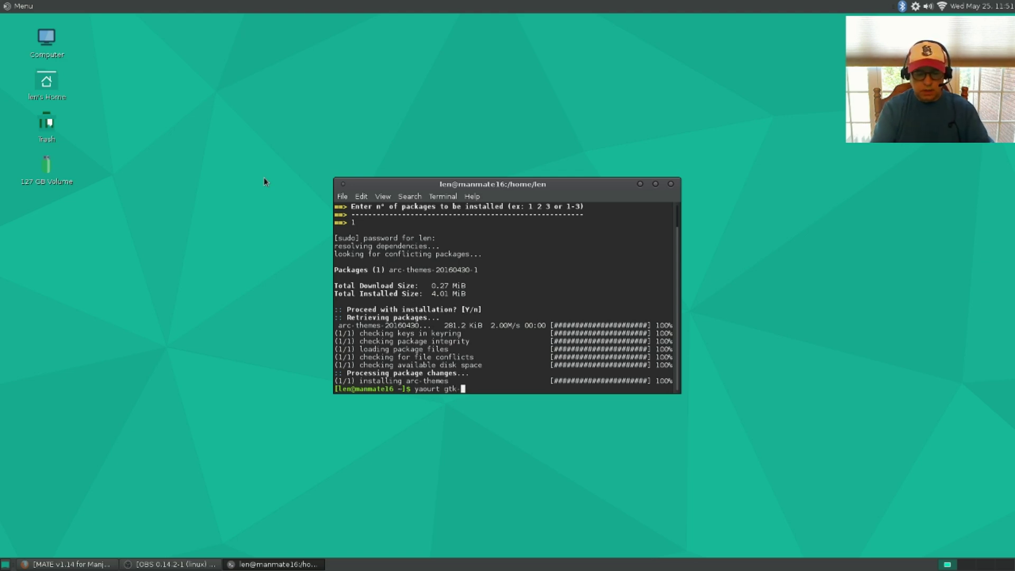
type("theme")
key("Return")
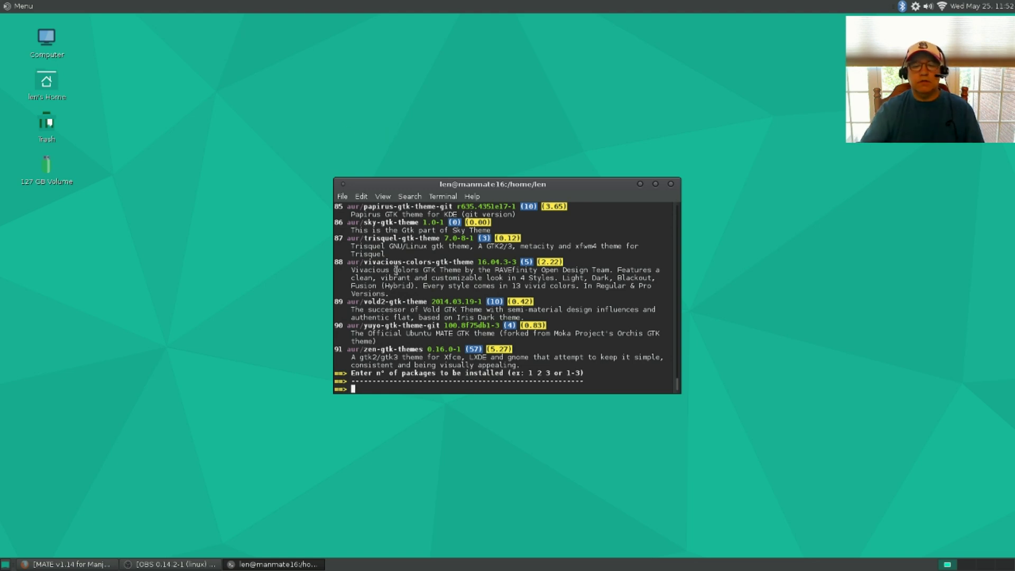
scroll(423, 291, "up", 7)
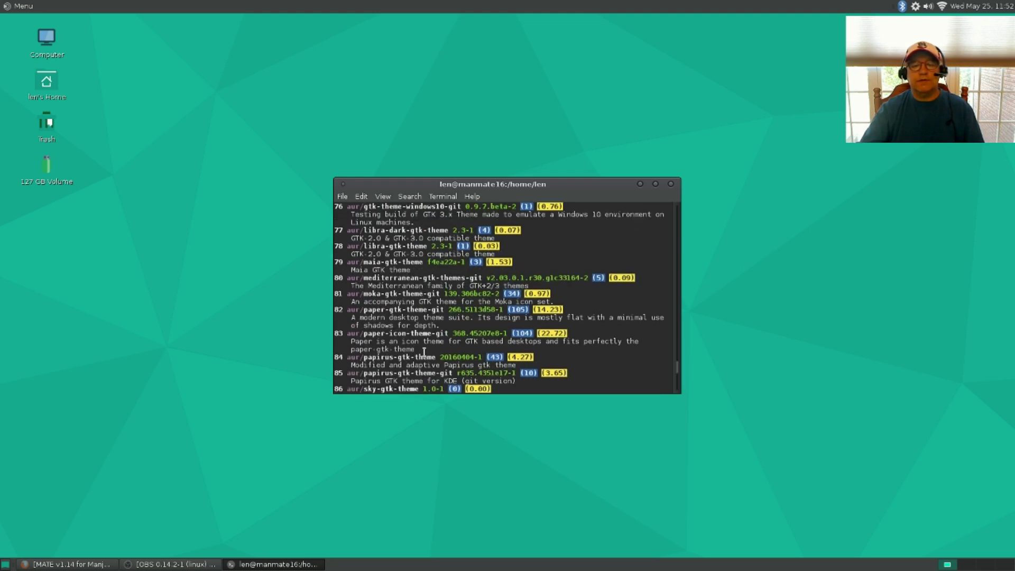
scroll(431, 312, "up", 5)
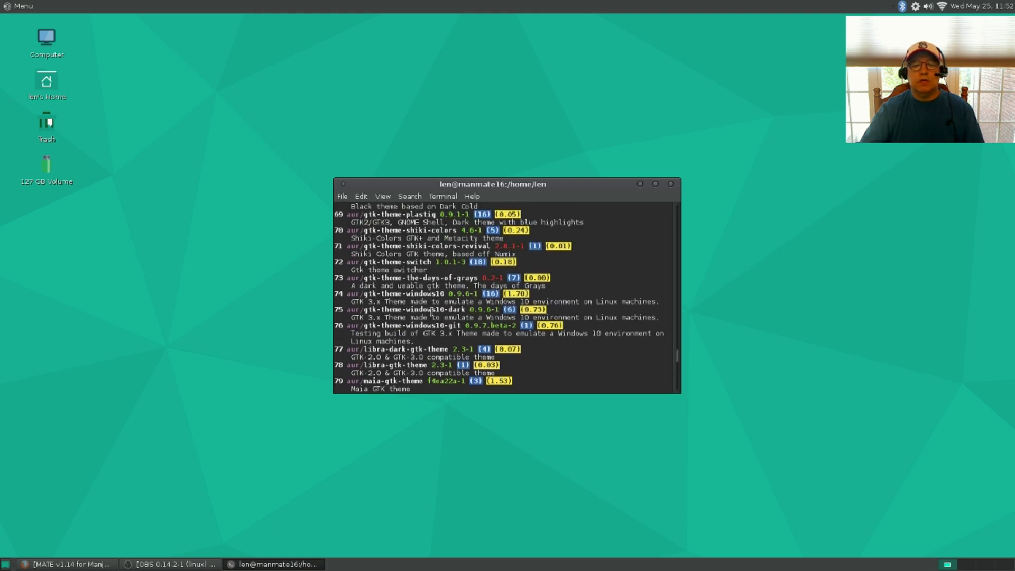
scroll(429, 287, "up", 8)
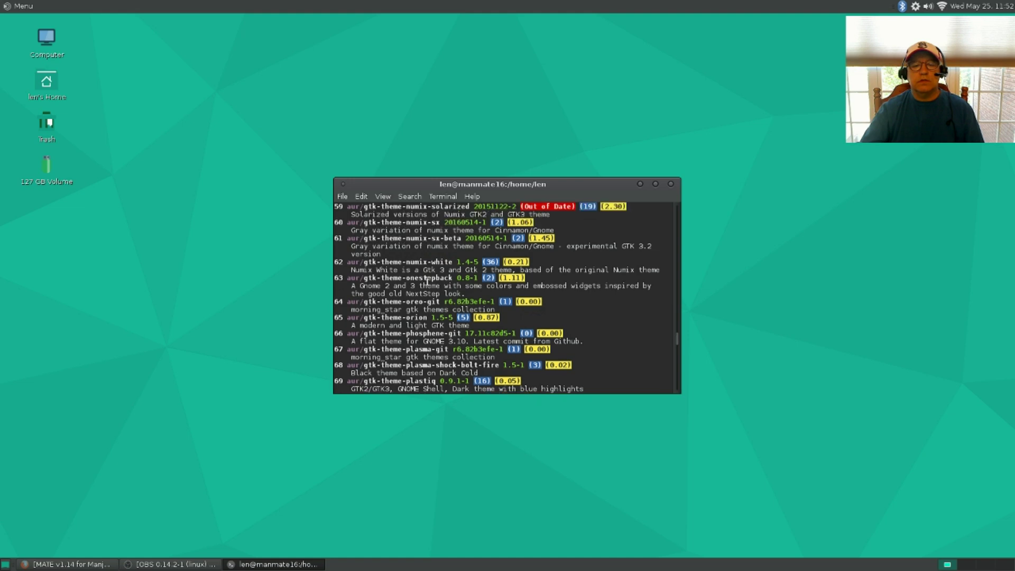
scroll(427, 291, "up", 2)
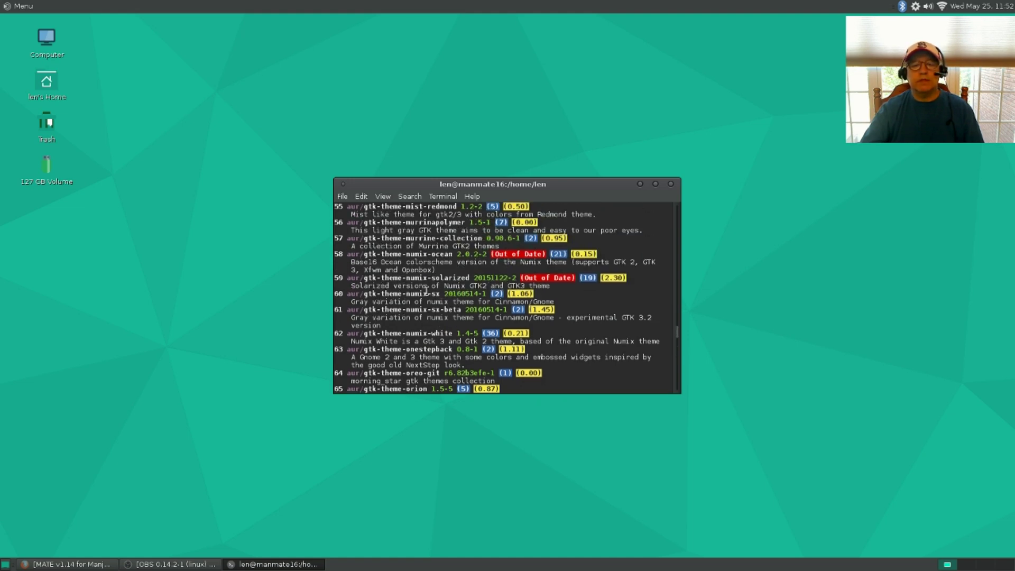
scroll(427, 290, "up", 12)
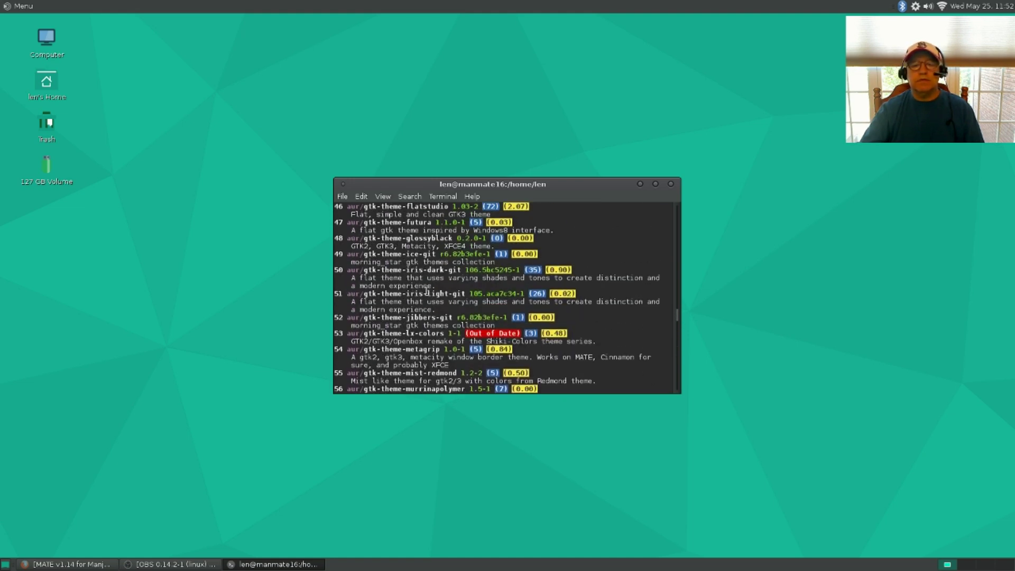
Close the terminal and reopen the Control Center.
key("alt+F4")
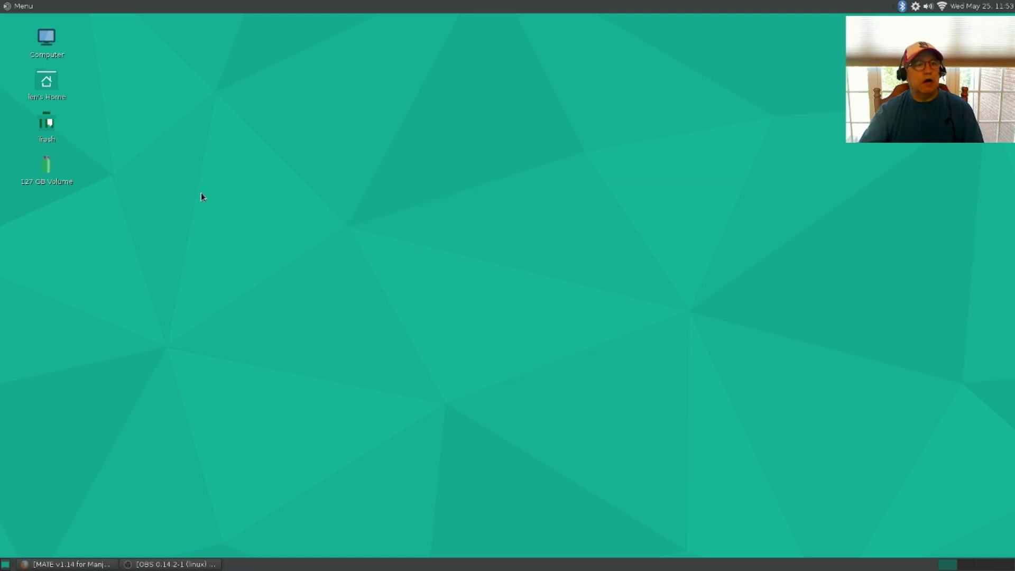
left_click(20, 6)
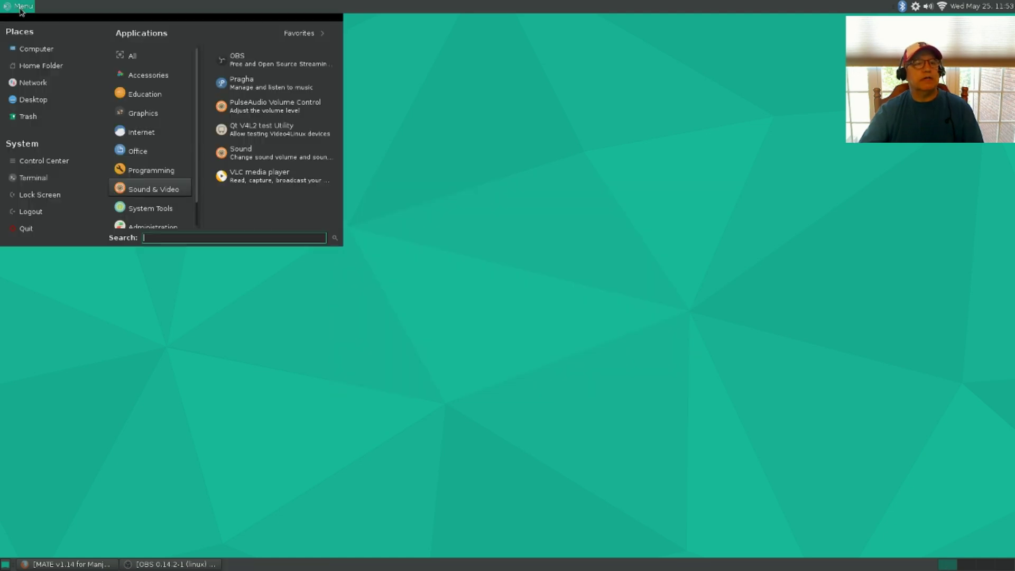
left_click(24, 161)
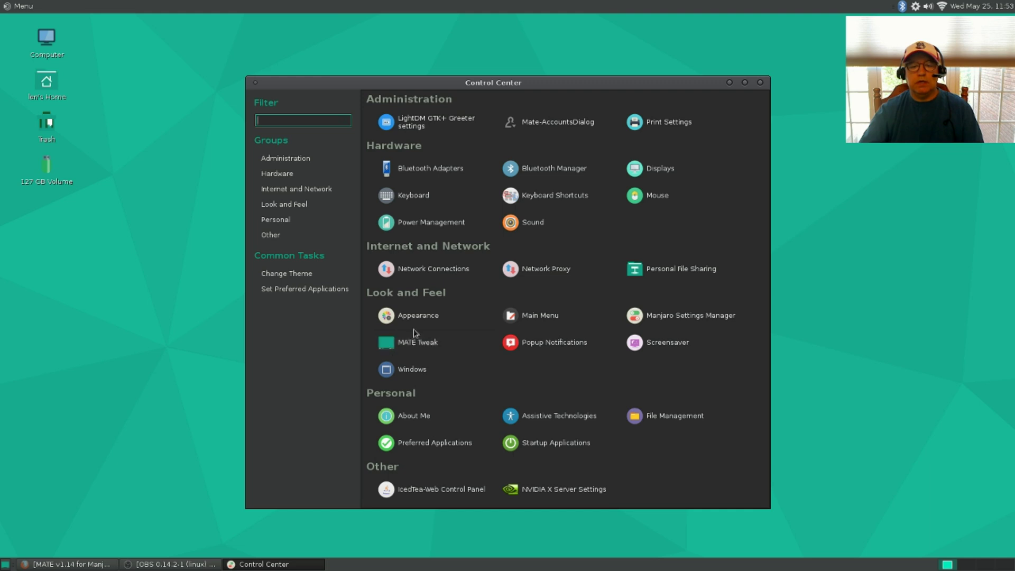
Open Appearance and pick the Arc-Dark thumbnail in the Theme grid.
left_click(418, 316)
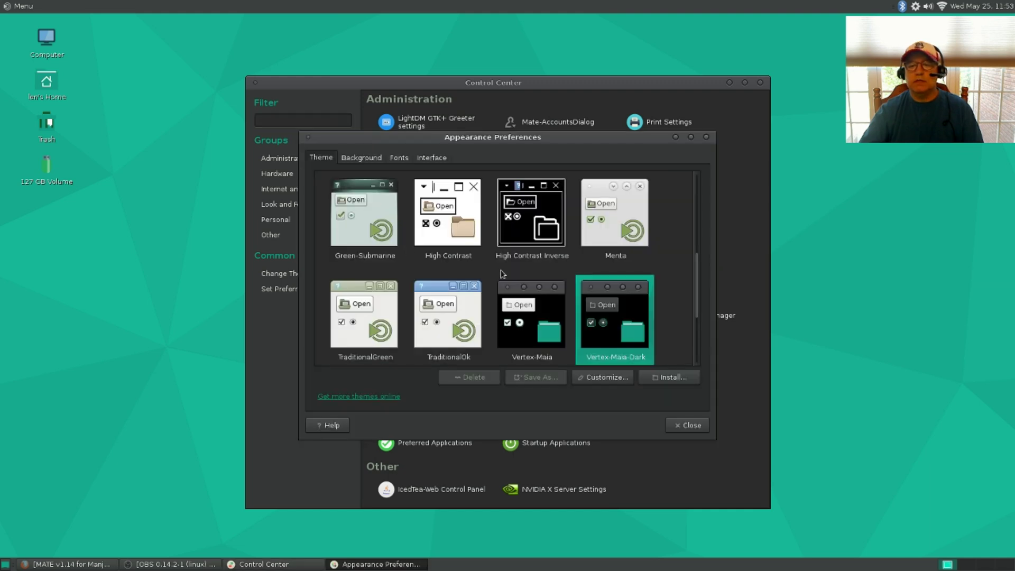
scroll(483, 286, "down", 2)
scroll(483, 286, "up", 5)
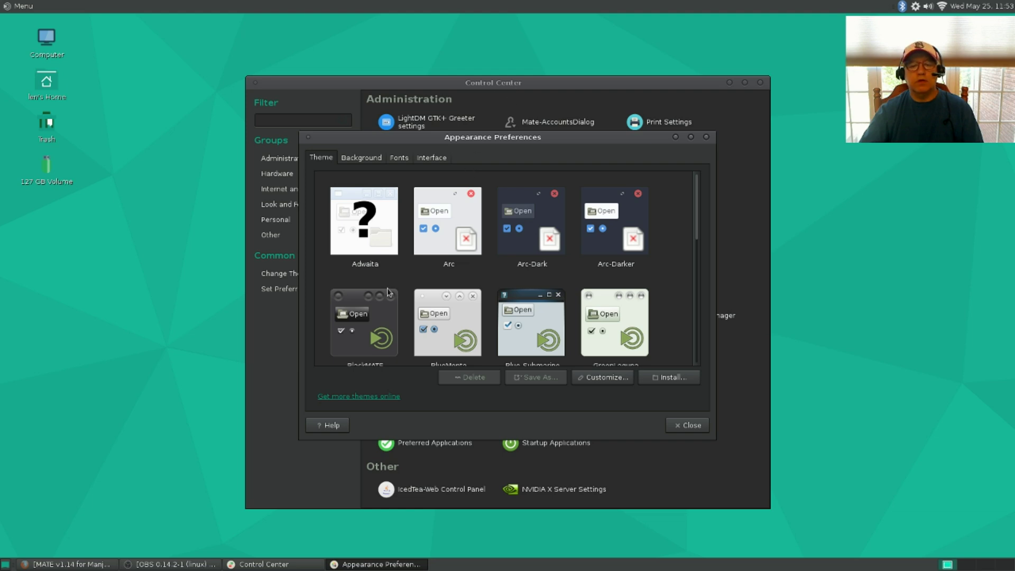
left_click(543, 222)
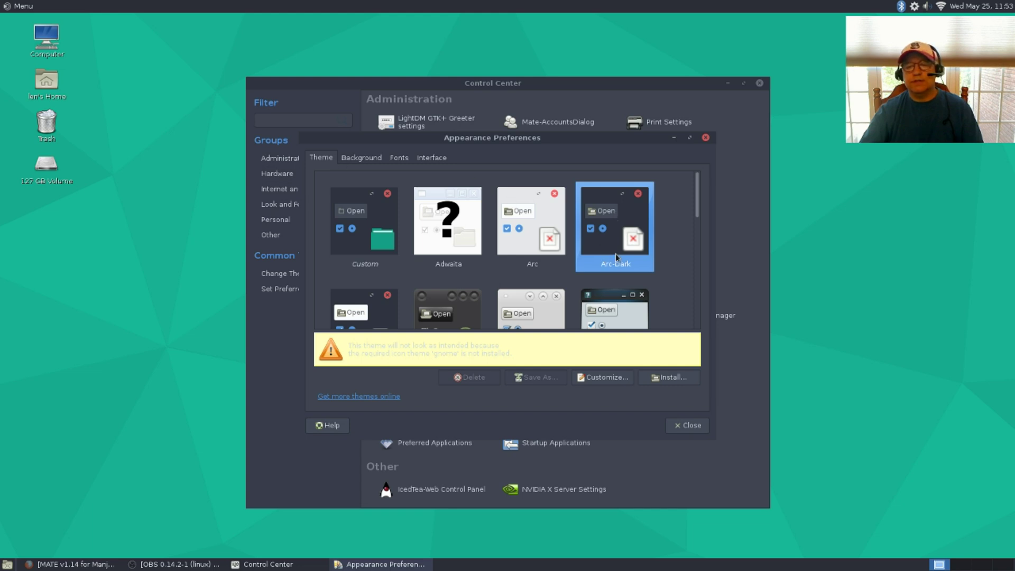
scroll(541, 293, "down", 3)
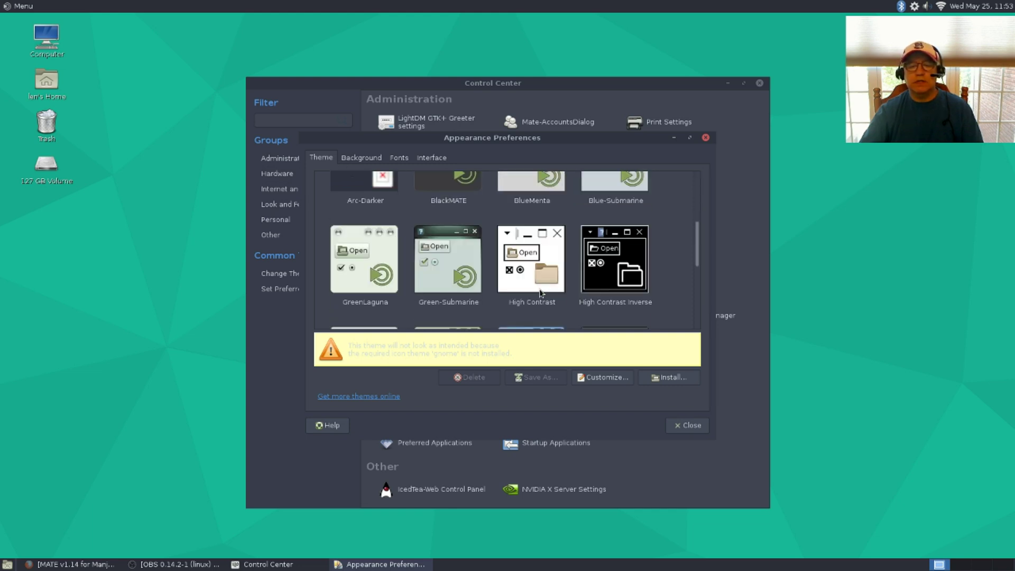
scroll(541, 293, "down", 4)
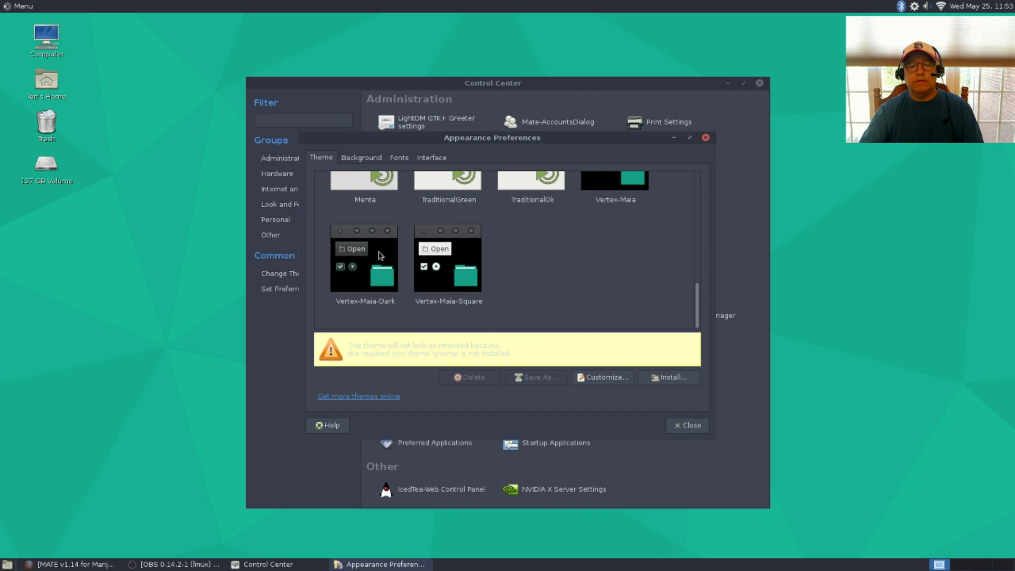
scroll(625, 275, "up", 5)
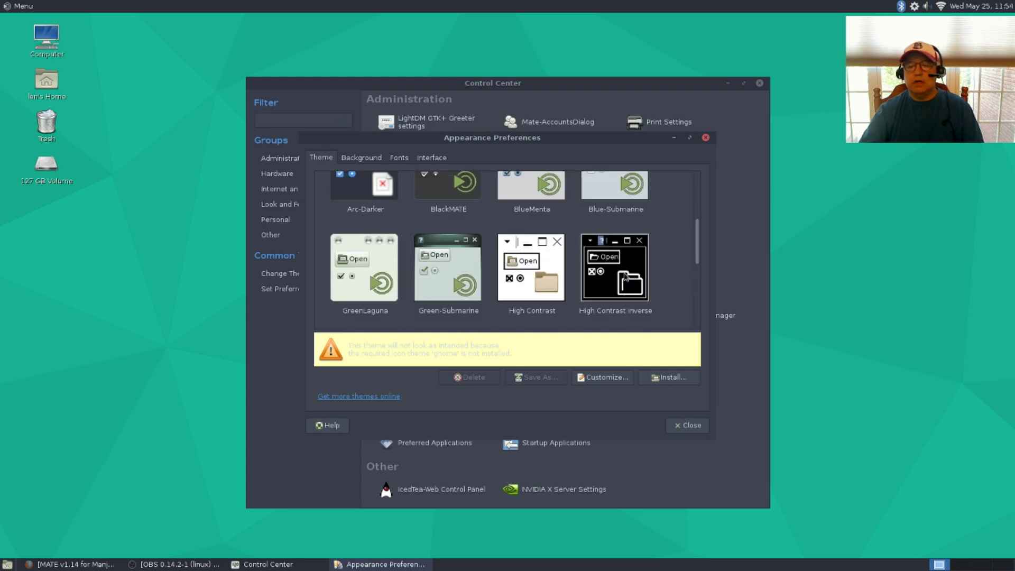
scroll(625, 275, "up", 3)
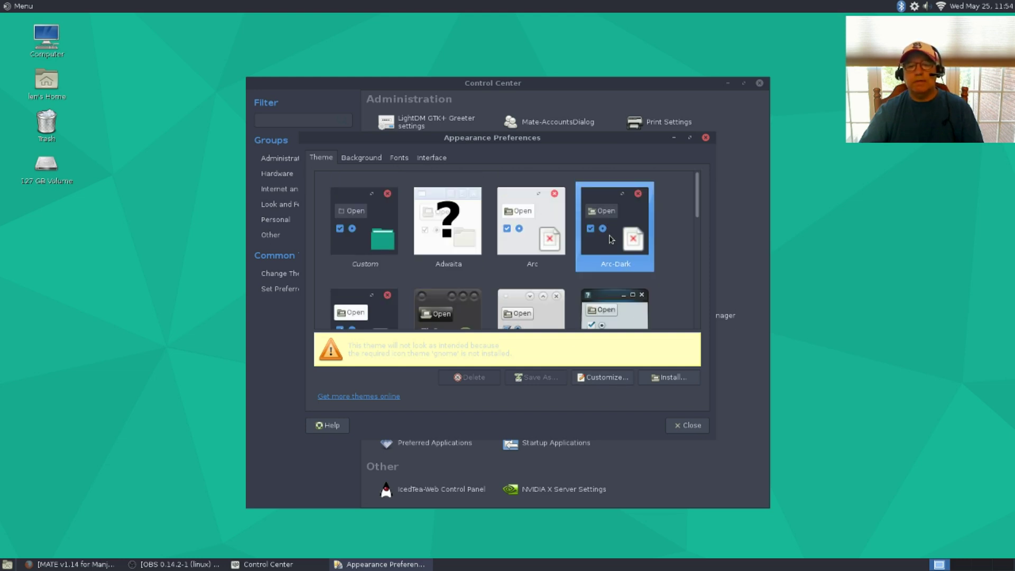
Customize the theme with MATE-Faenza-Dark icons, then close the Customize Theme dialog.
left_click(602, 380)
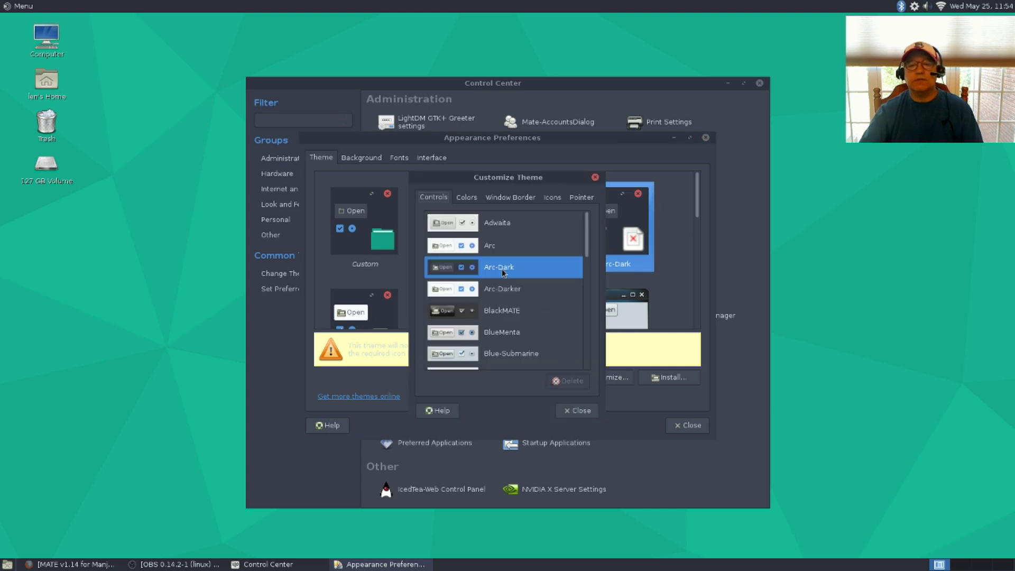
left_click(476, 200)
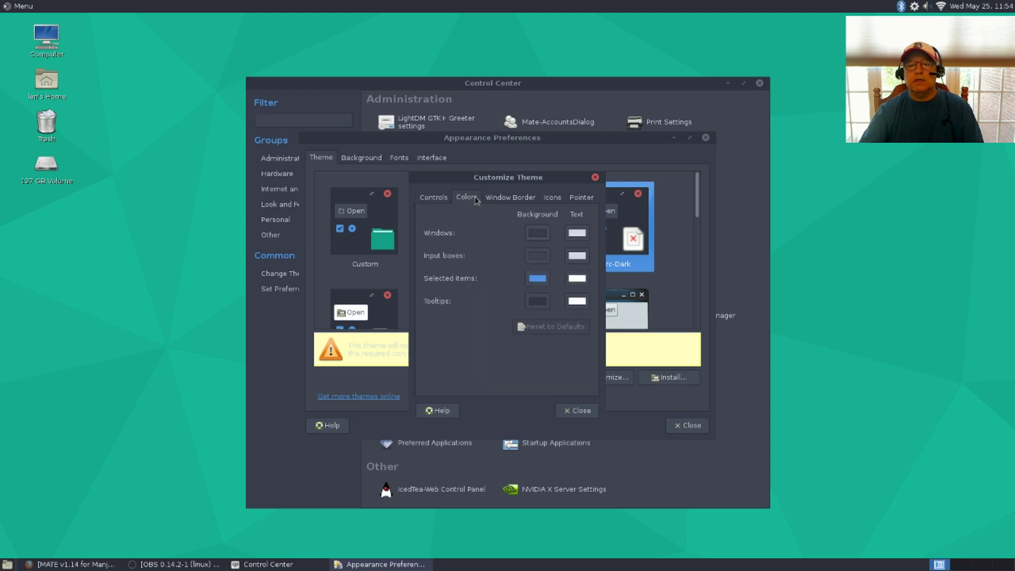
left_click(512, 199)
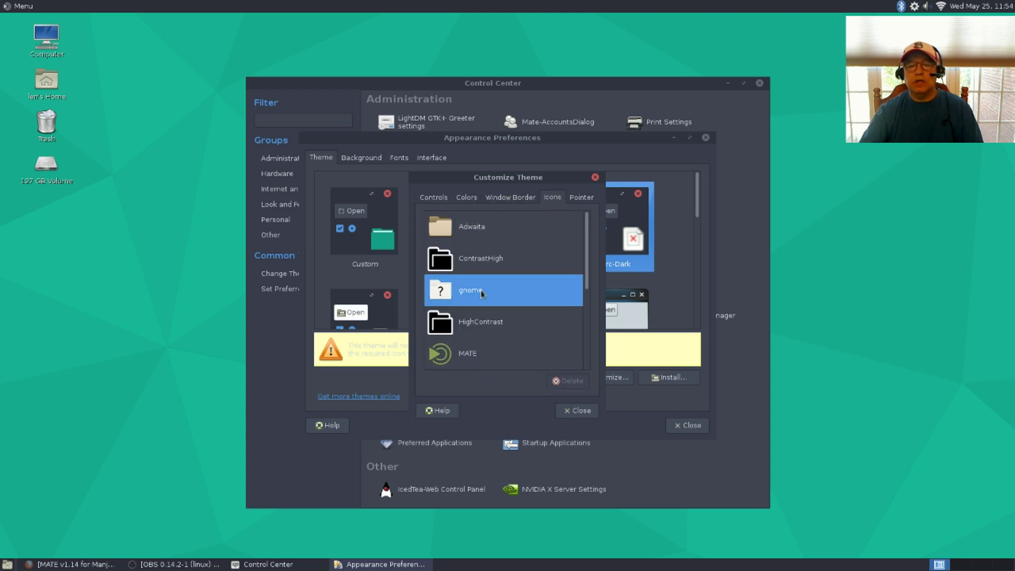
scroll(481, 290, "down", 5)
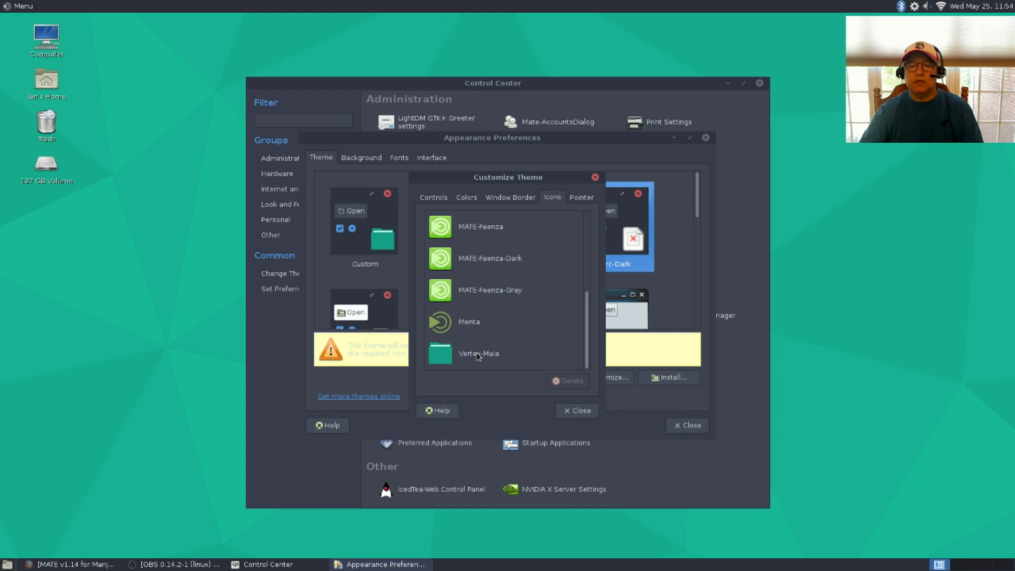
scroll(482, 346, "up", 1)
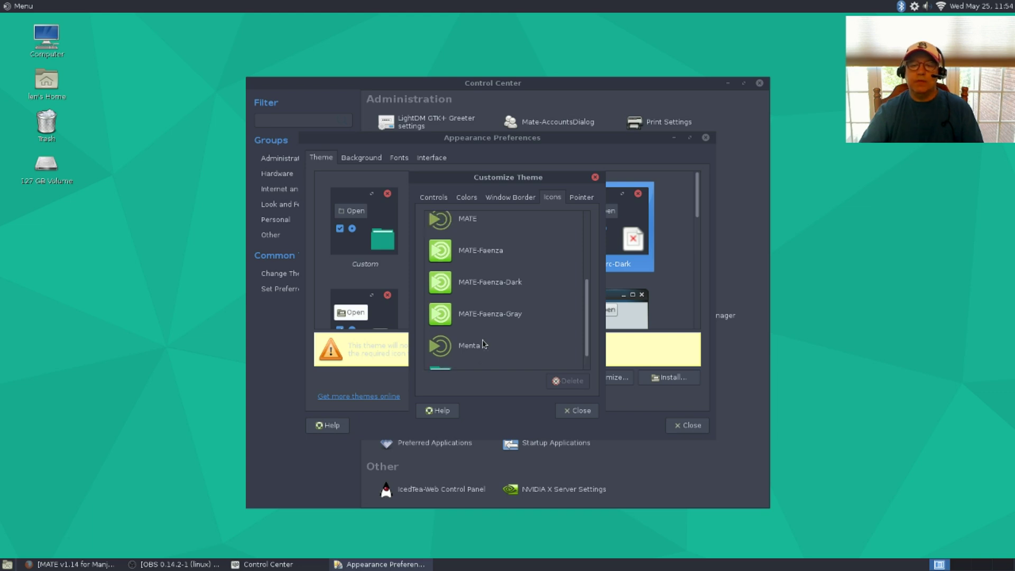
left_click(472, 288)
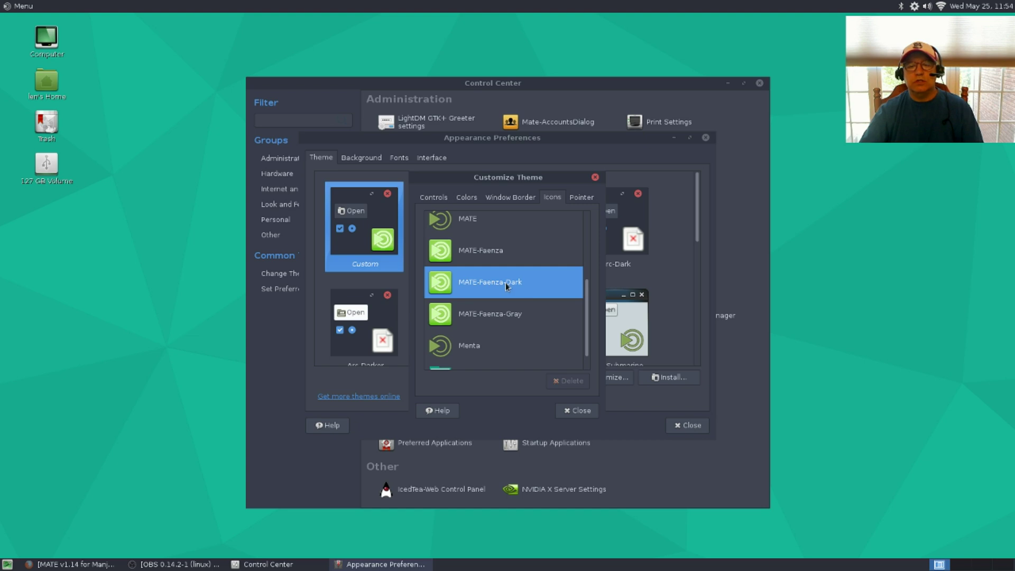
scroll(504, 284, "up", 5)
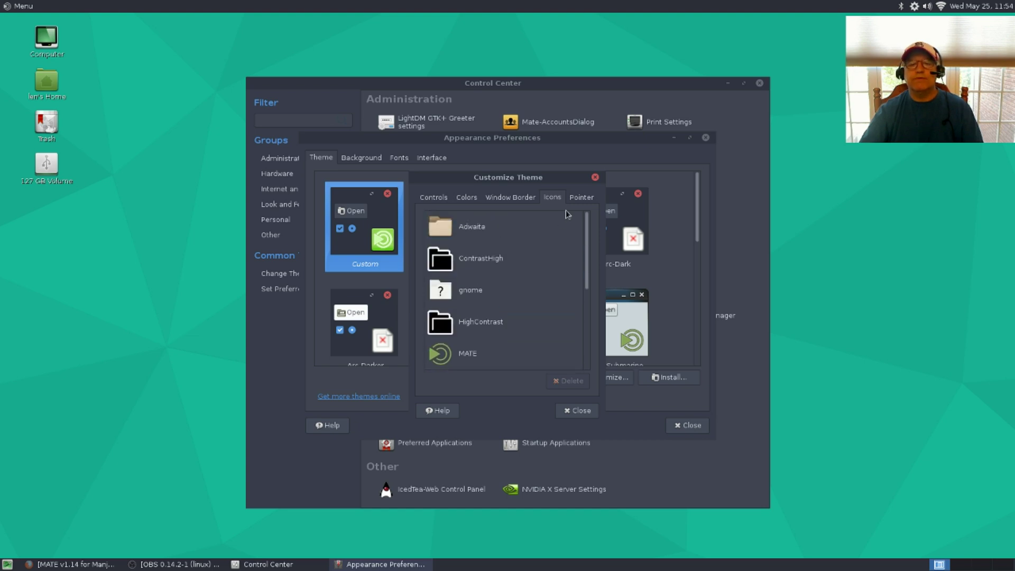
left_click(596, 178)
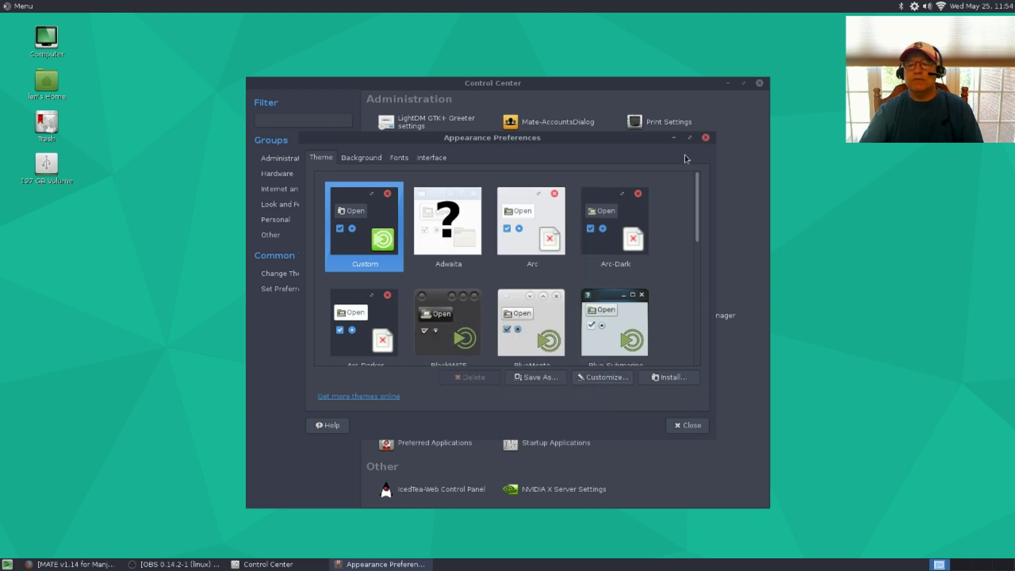
Install faenza-icon-theme in a new terminal with sudo pacman -S faenza-icon-theme.
left_click(706, 138)
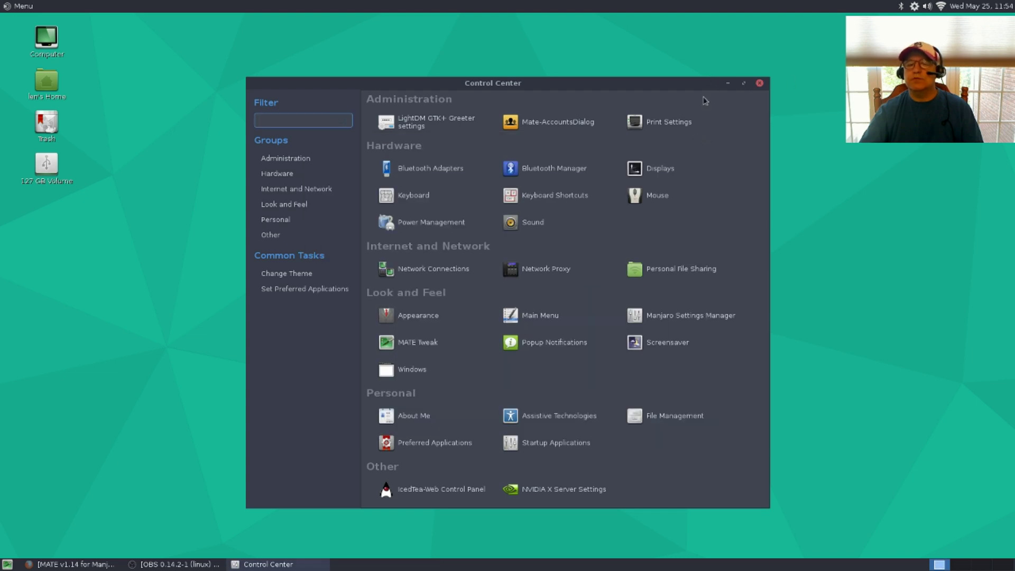
key("ctrl+alt+t")
type("sudo ")
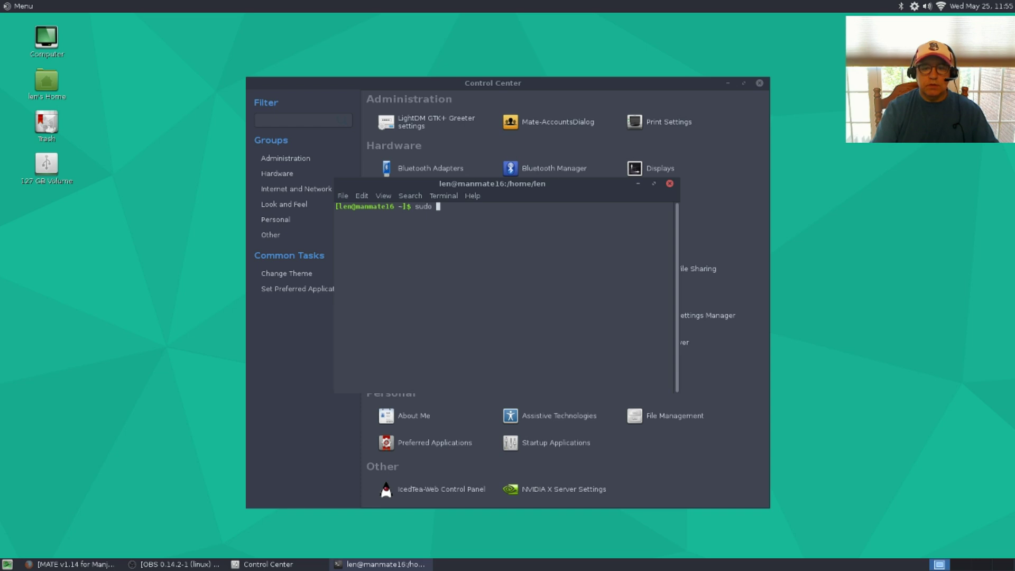
type("pacman -")
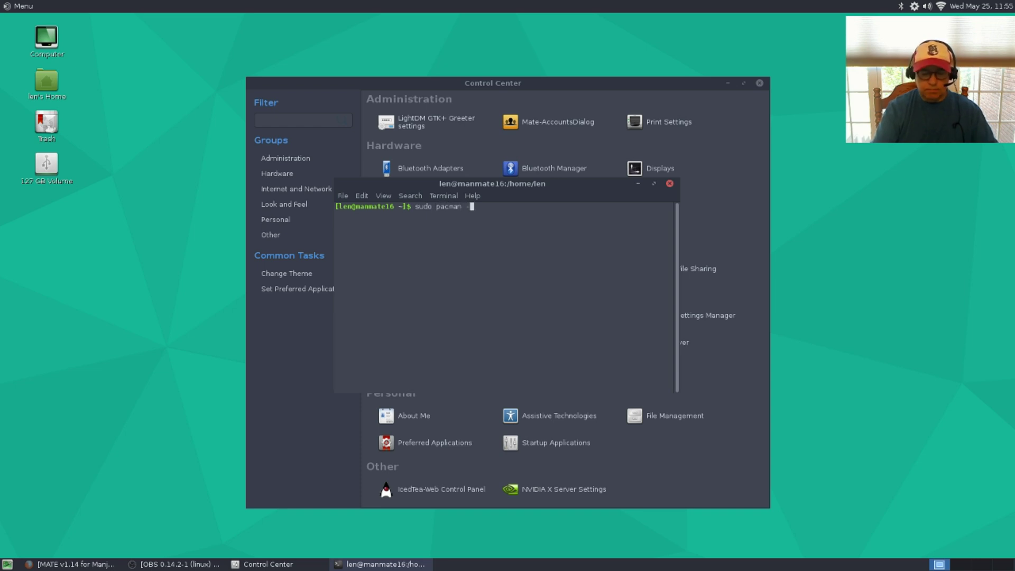
type("S faen")
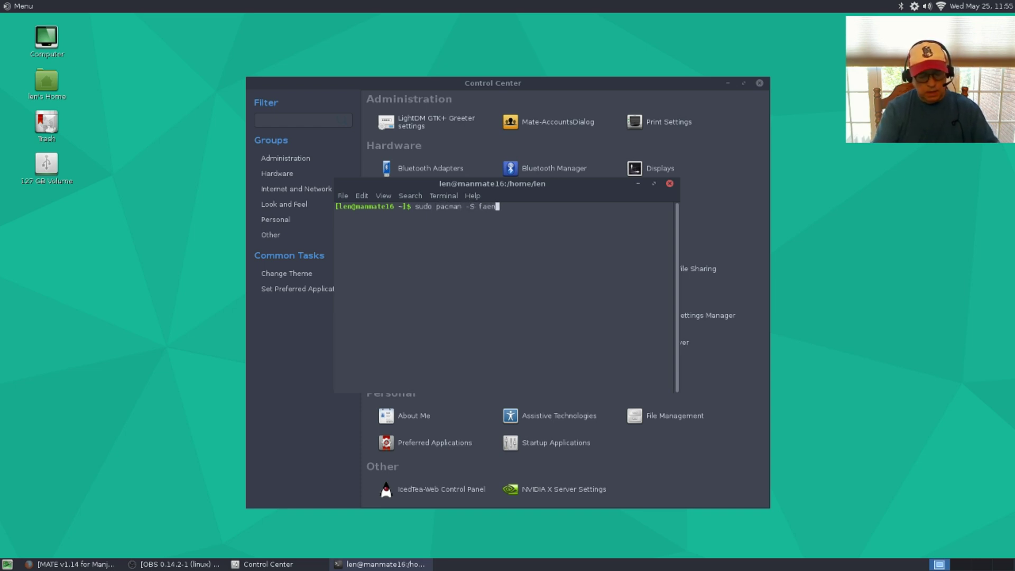
type("za-ico")
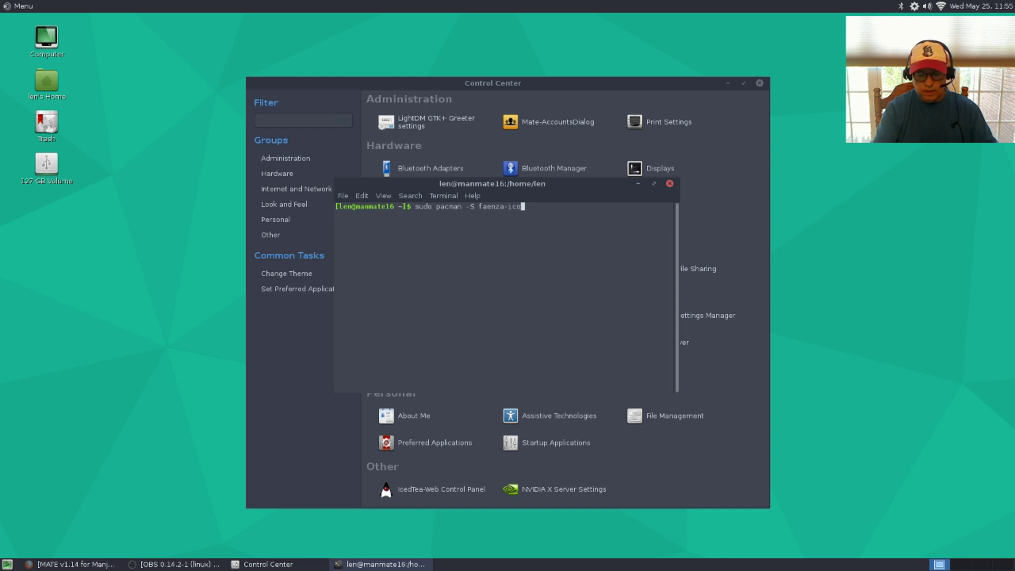
type("n")
type("-theme")
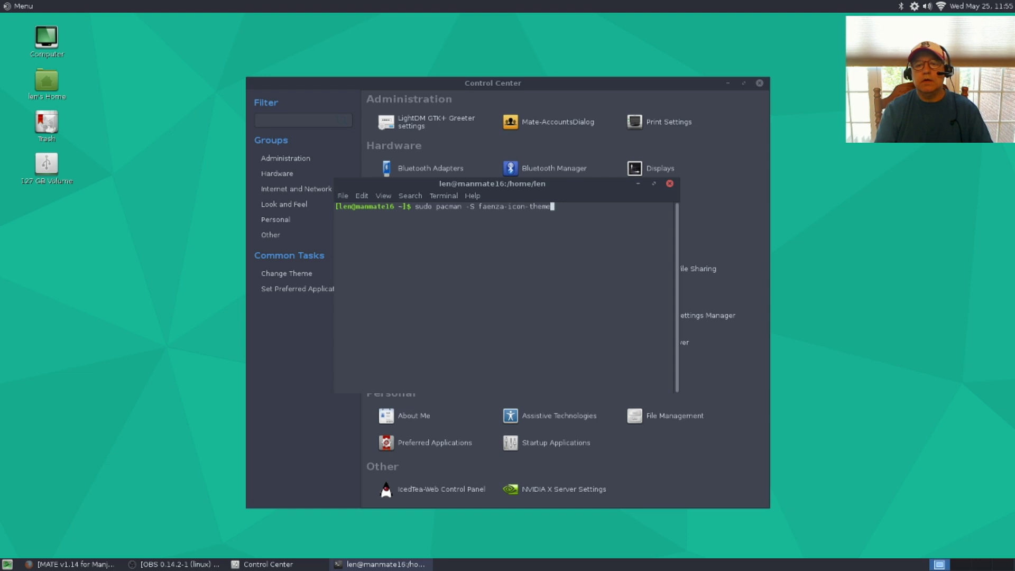
key("Return")
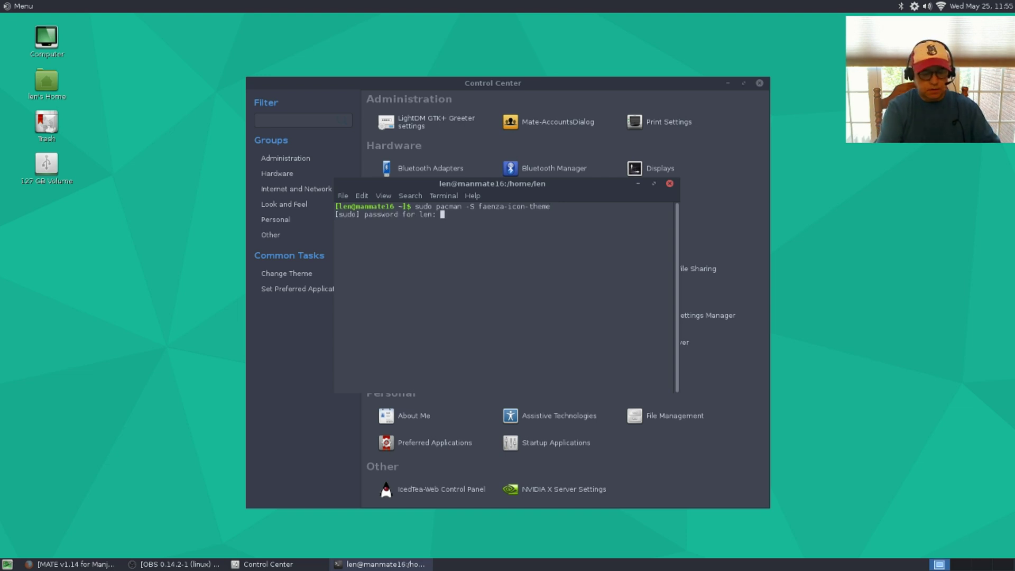
key("Return")
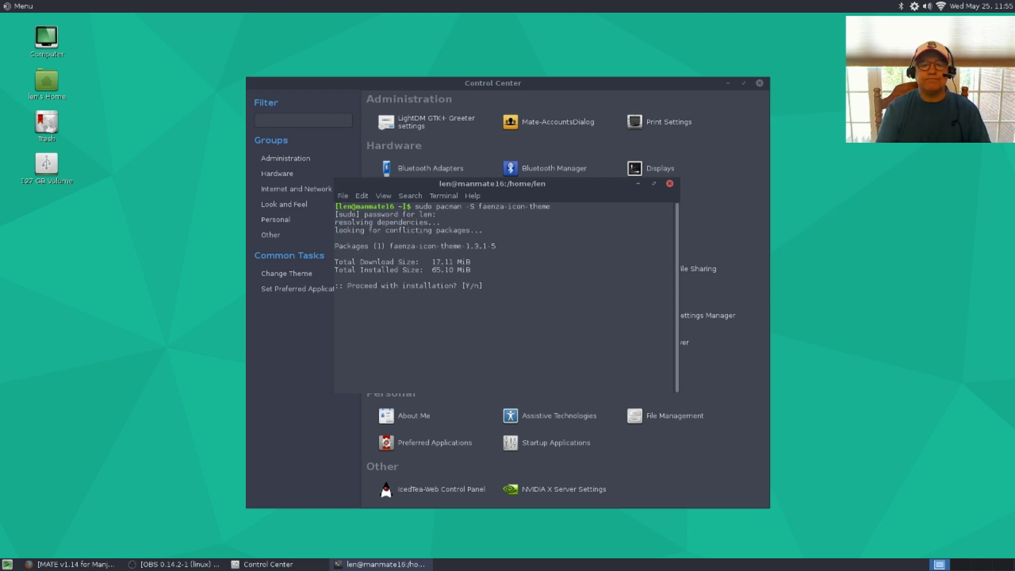
key("Return")
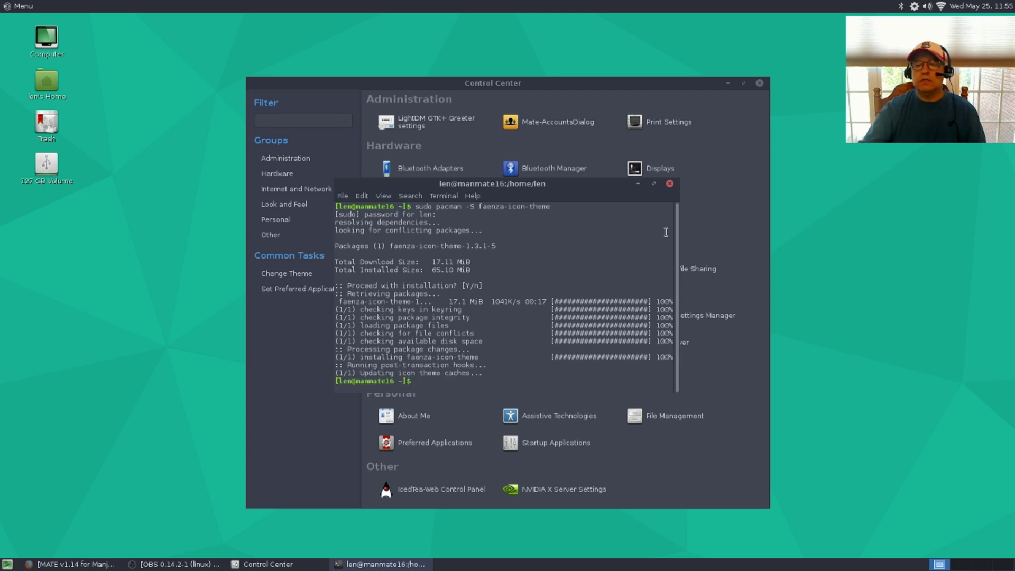
Close the terminal and select the Faenza-Darker icon set in Appearance's Customize Theme dialog.
left_click(670, 183)
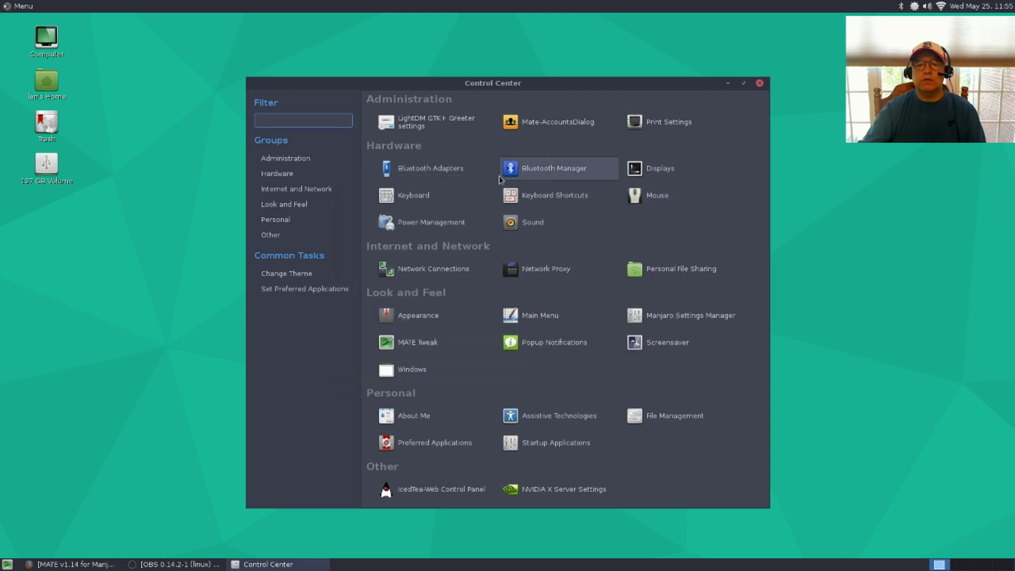
left_click(418, 317)
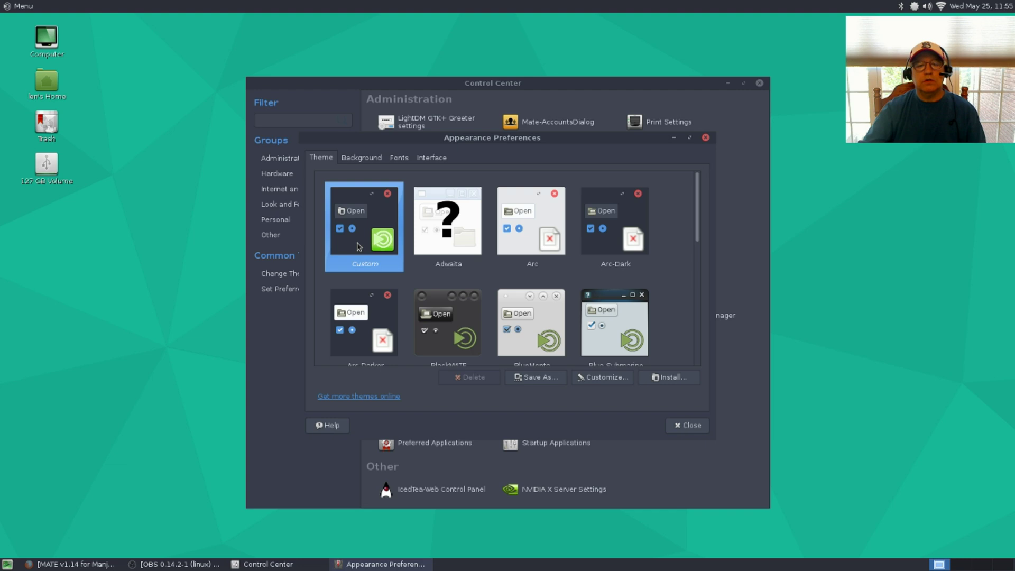
left_click(601, 377)
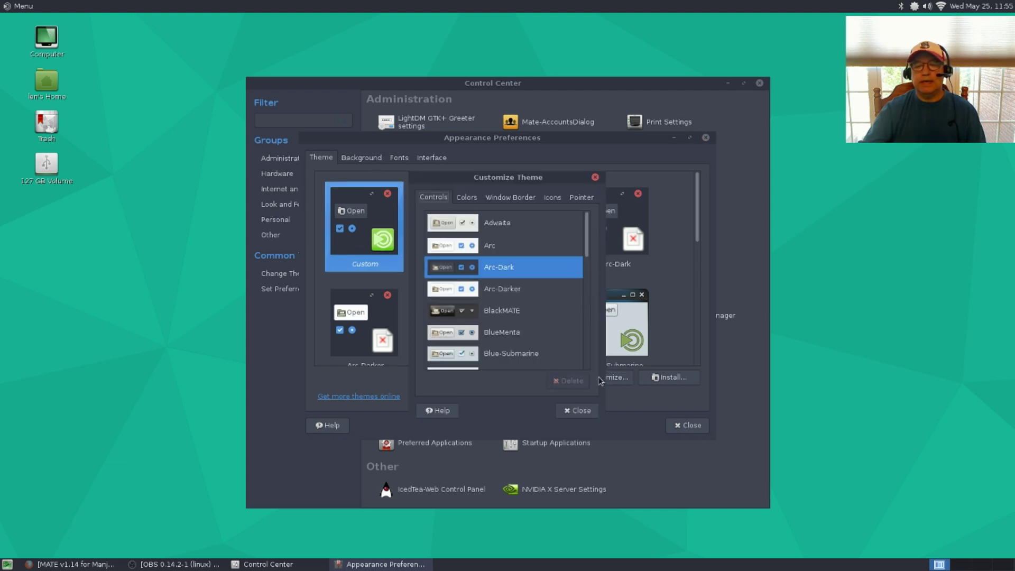
left_click(552, 197)
scroll(529, 331, "up", 5)
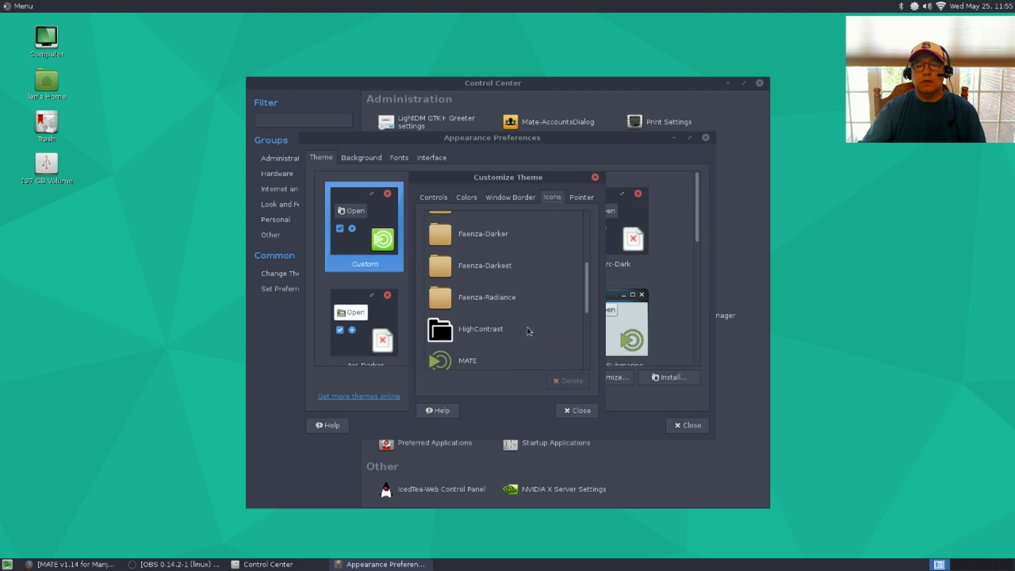
left_click(494, 286)
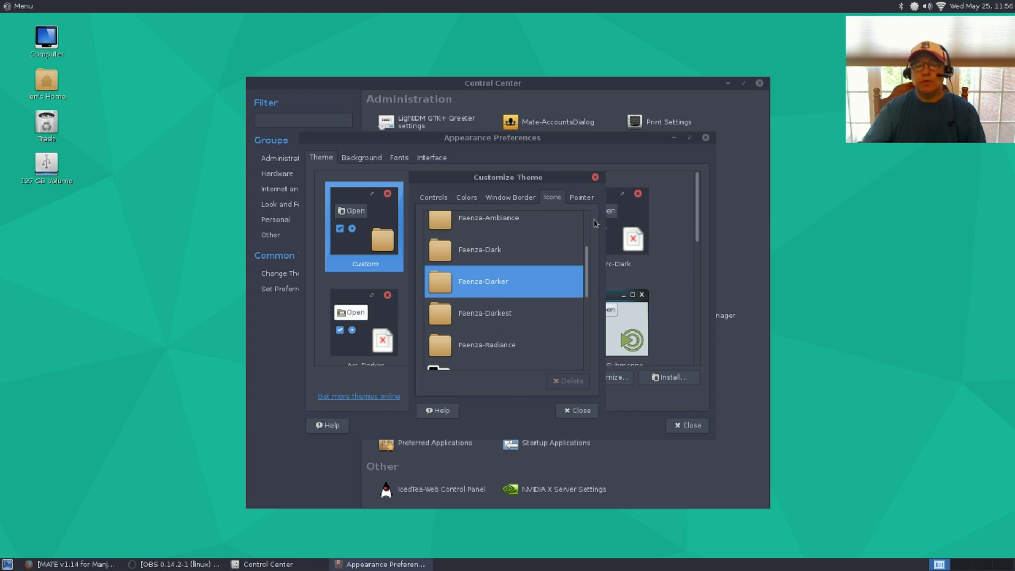
Choose the water-drop image on the Background tab, then close Appearance Preferences.
left_click(595, 178)
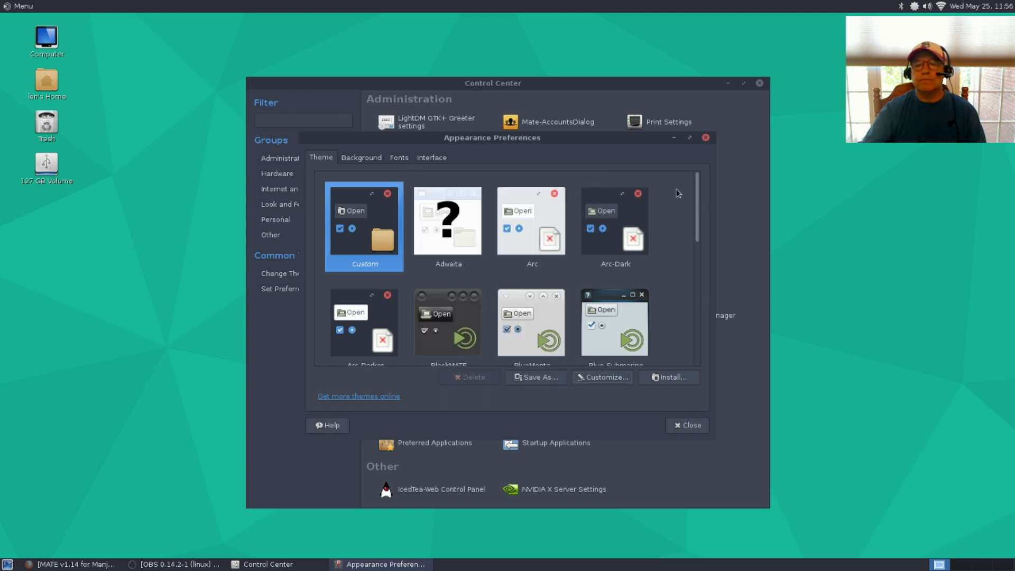
left_click(705, 139)
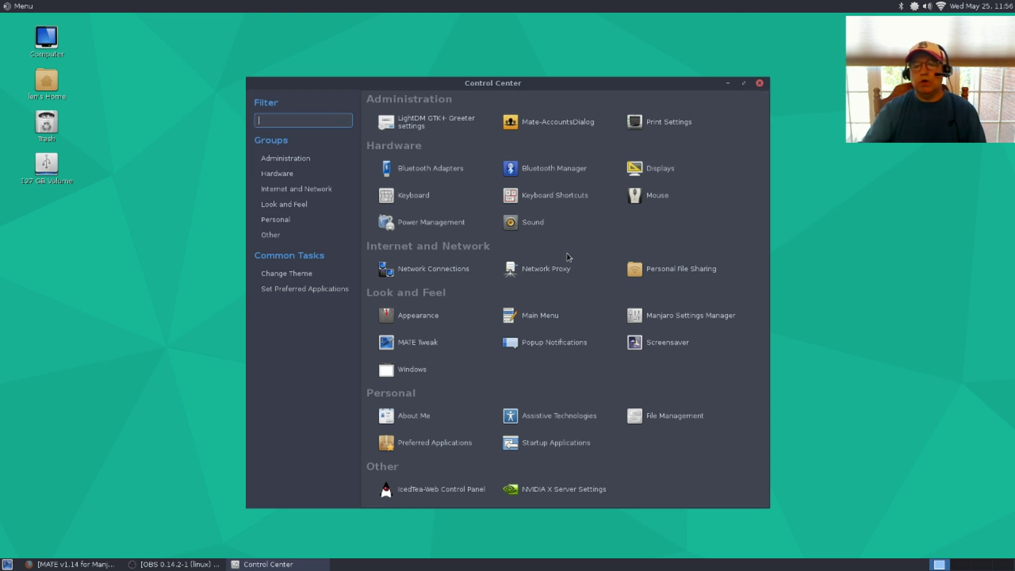
left_click(418, 316)
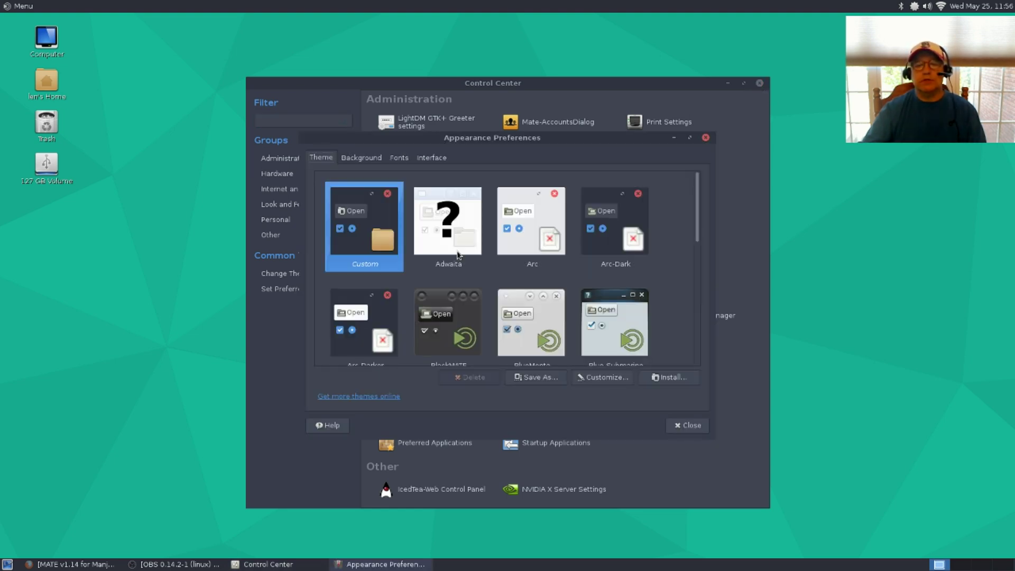
left_click(371, 161)
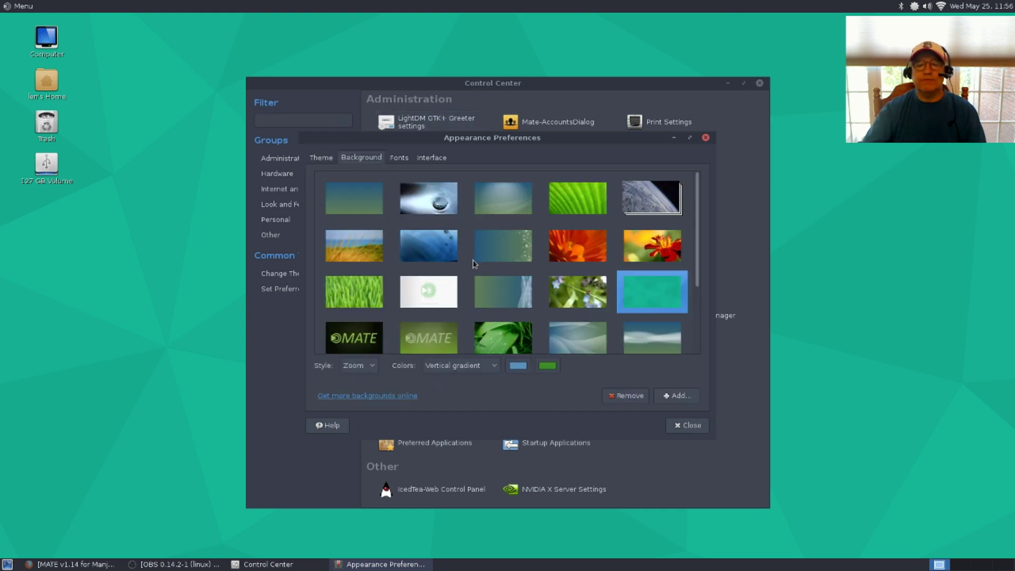
scroll(475, 265, "down", 5)
scroll(474, 266, "up", 4)
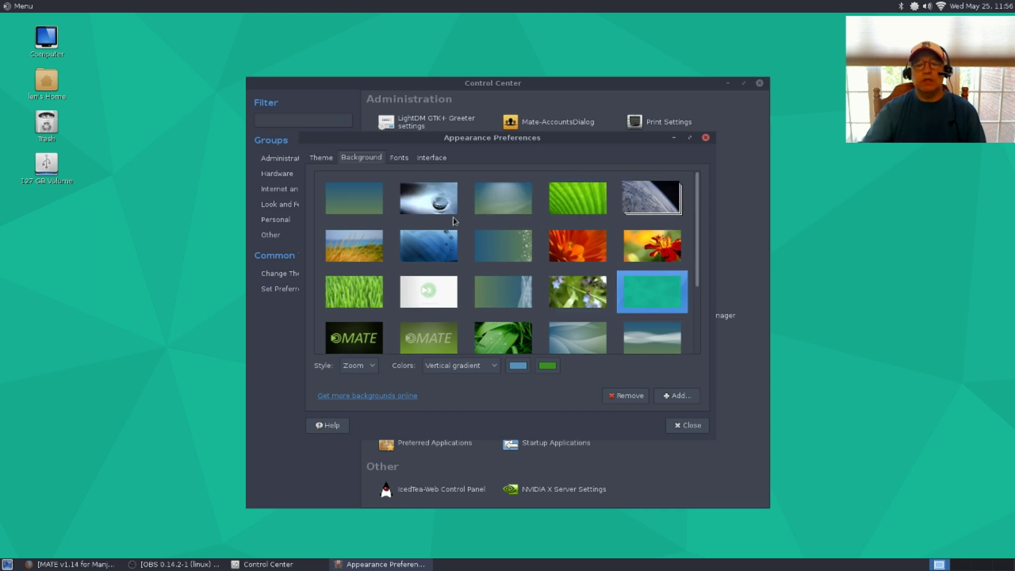
left_click(428, 201)
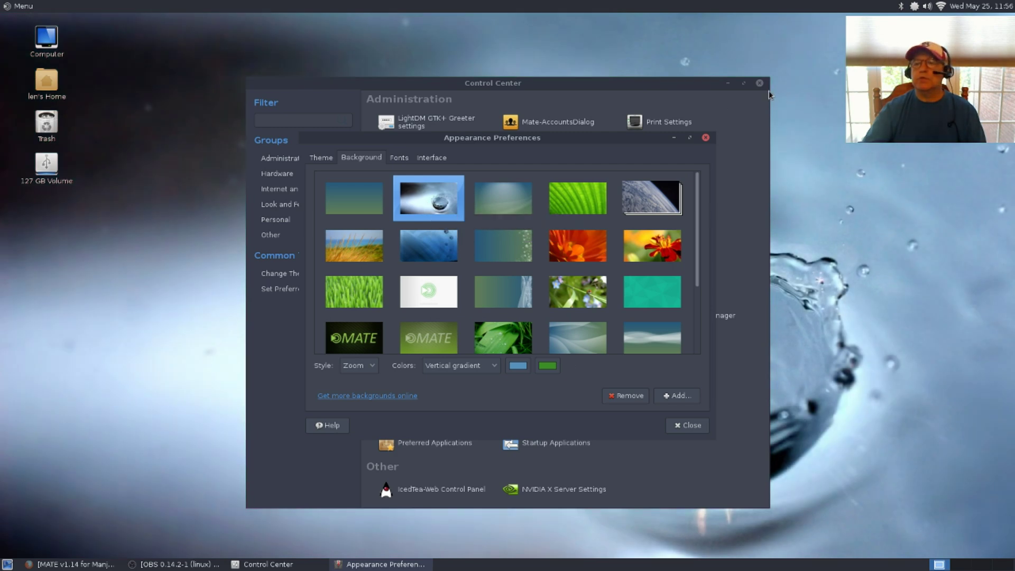
left_click(706, 138)
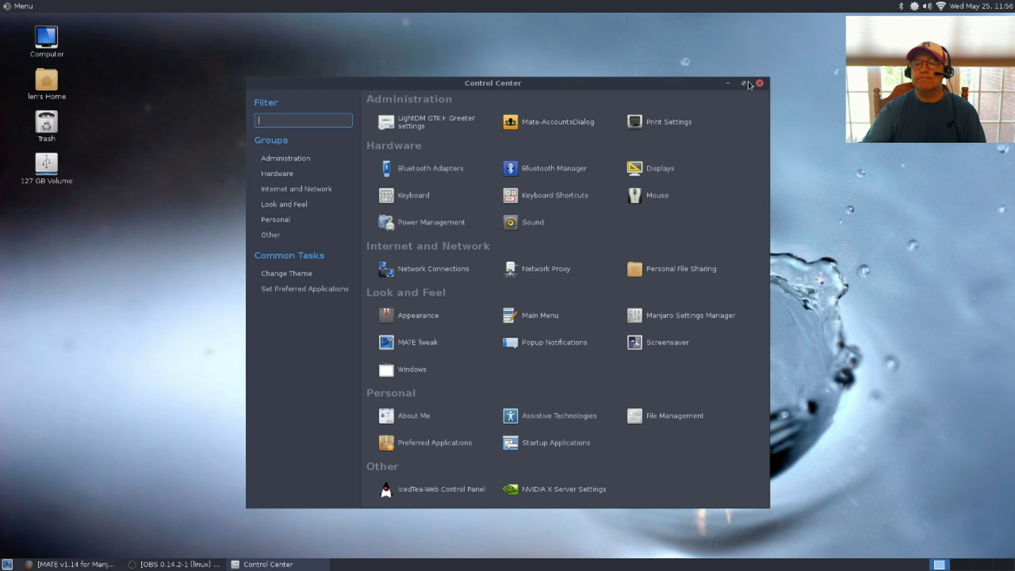
Close Control Center, toggle the Menu, and restore then minimize the OBS window.
left_click(760, 83)
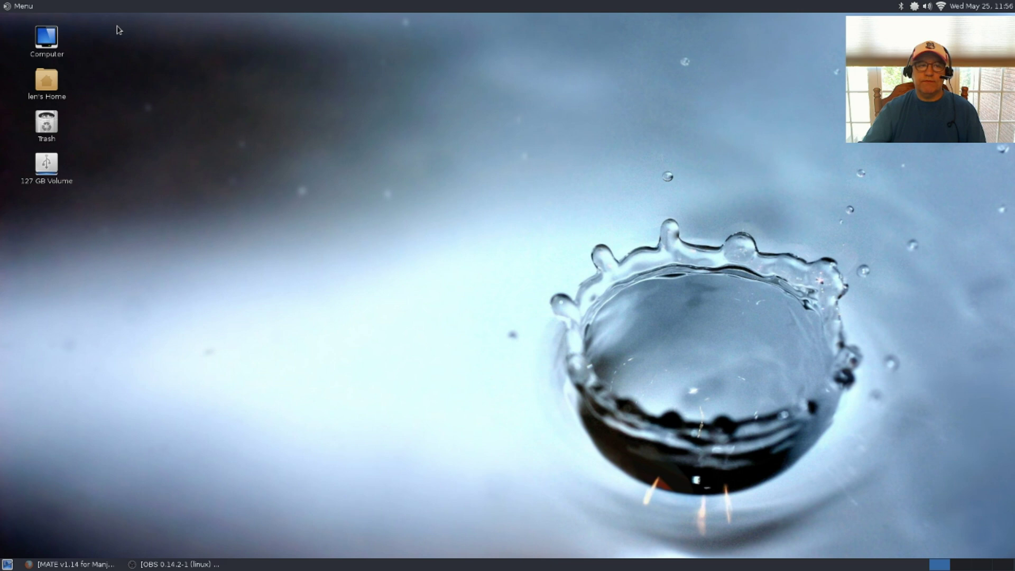
left_click(19, 6)
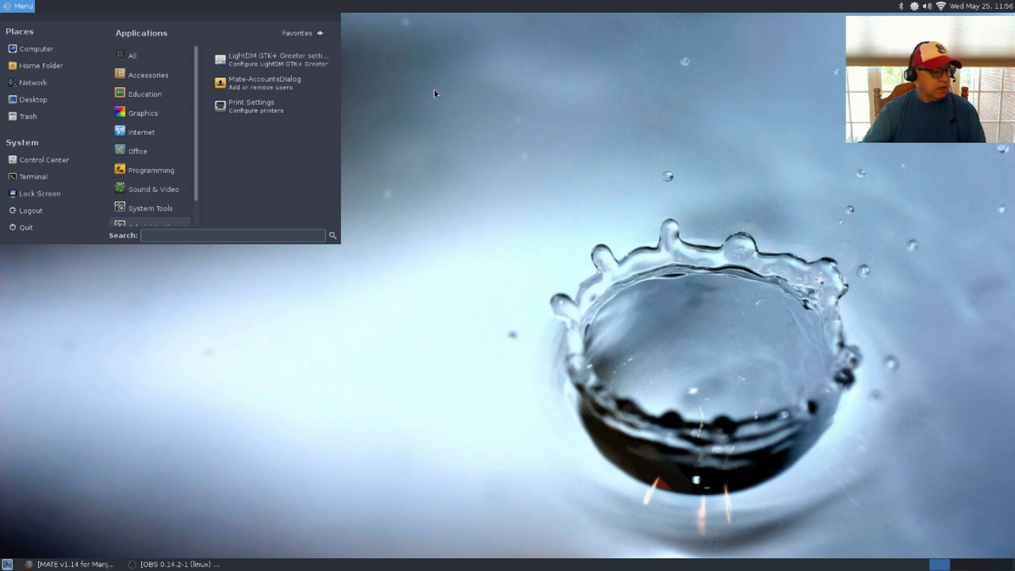
left_click(466, 153)
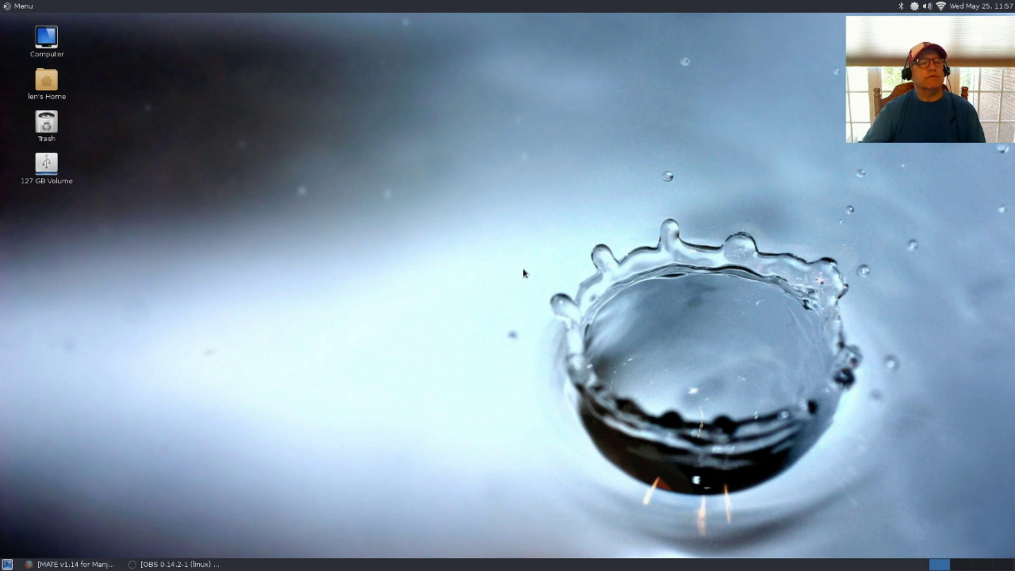
left_click(163, 567)
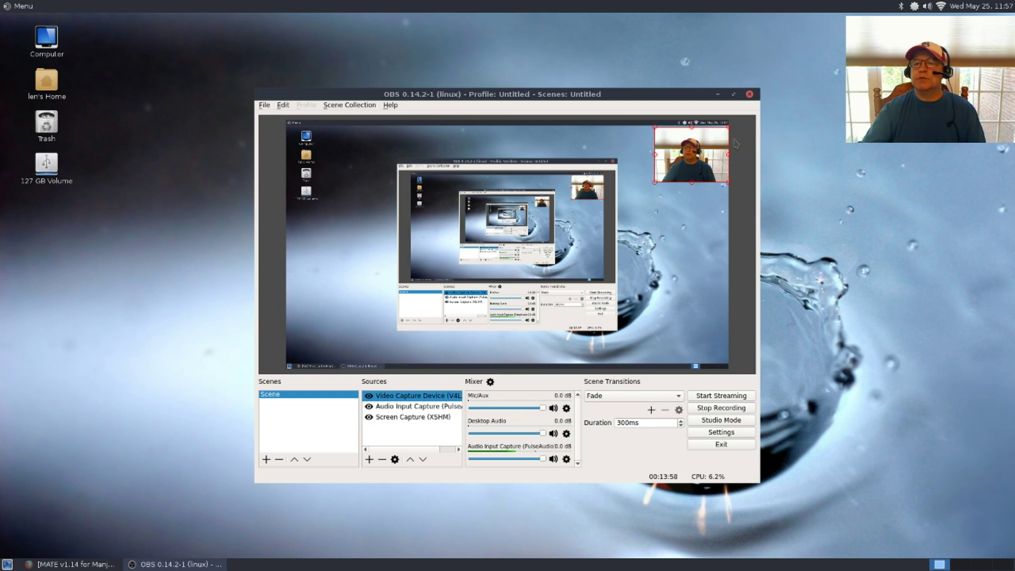
left_click(718, 96)
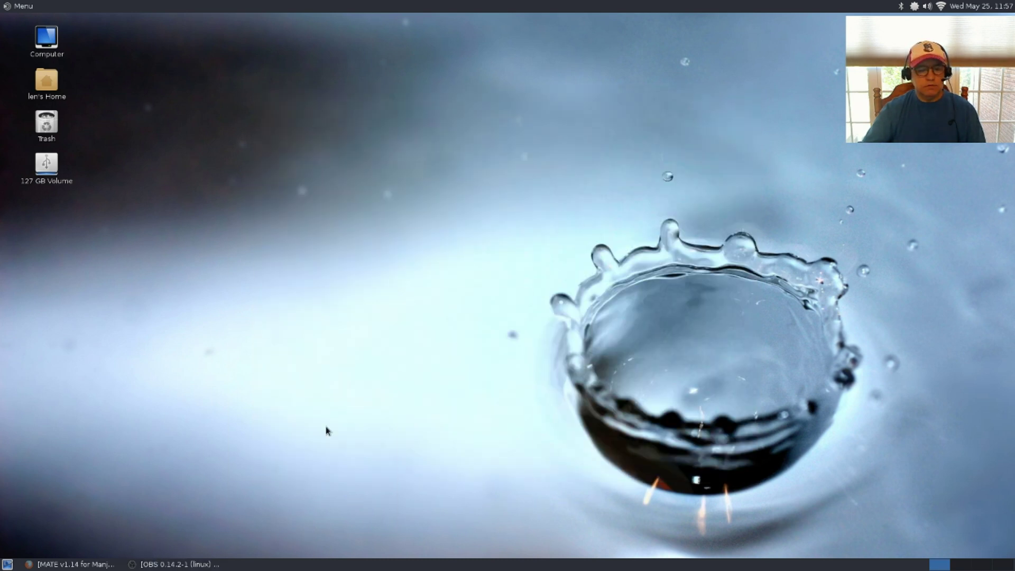